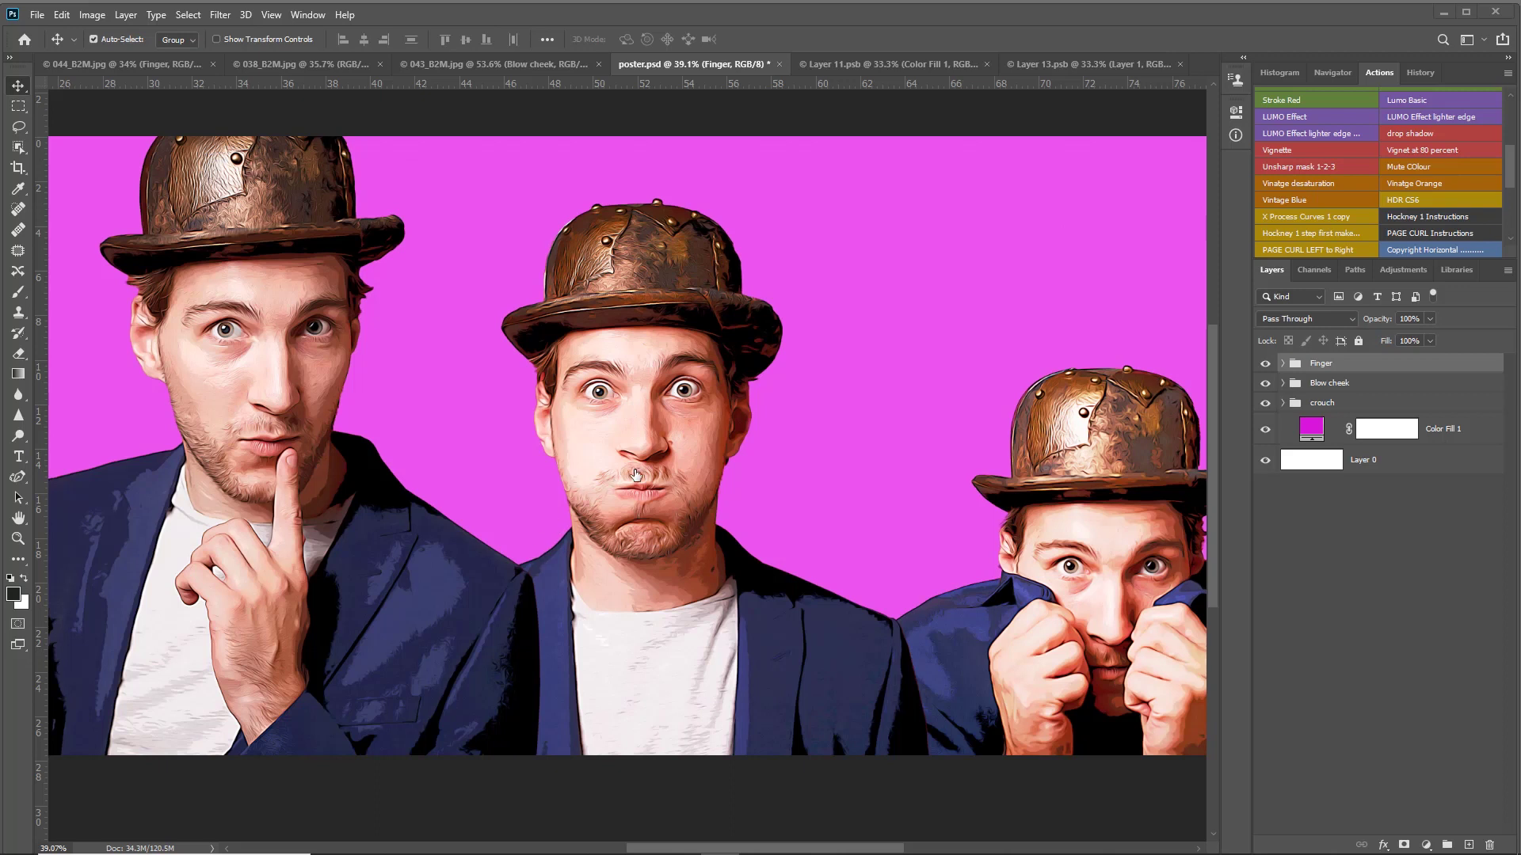
Step: Delete the layers from Finger through Color Fill 1, removing the three portrait groups and the pink fill
{"action": "scroll", "coordinate": [635, 463], "scroll_direction": "down", "scroll_amount": 2}
{"action": "scroll", "coordinate": [634, 462], "scroll_direction": "down", "scroll_amount": 2}
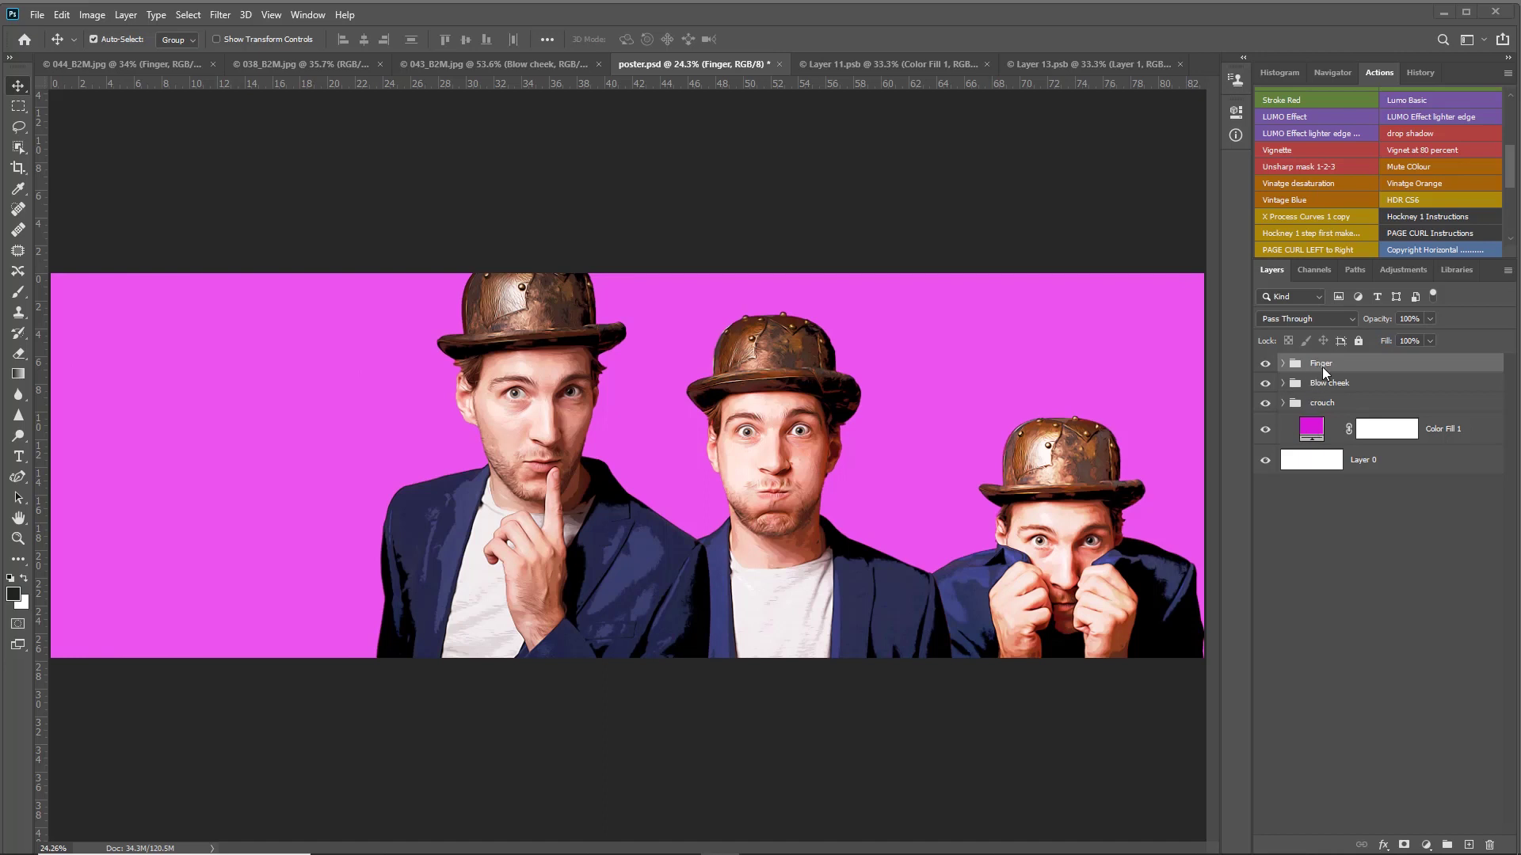
{"action": "left_click", "coordinate": [1282, 364]}
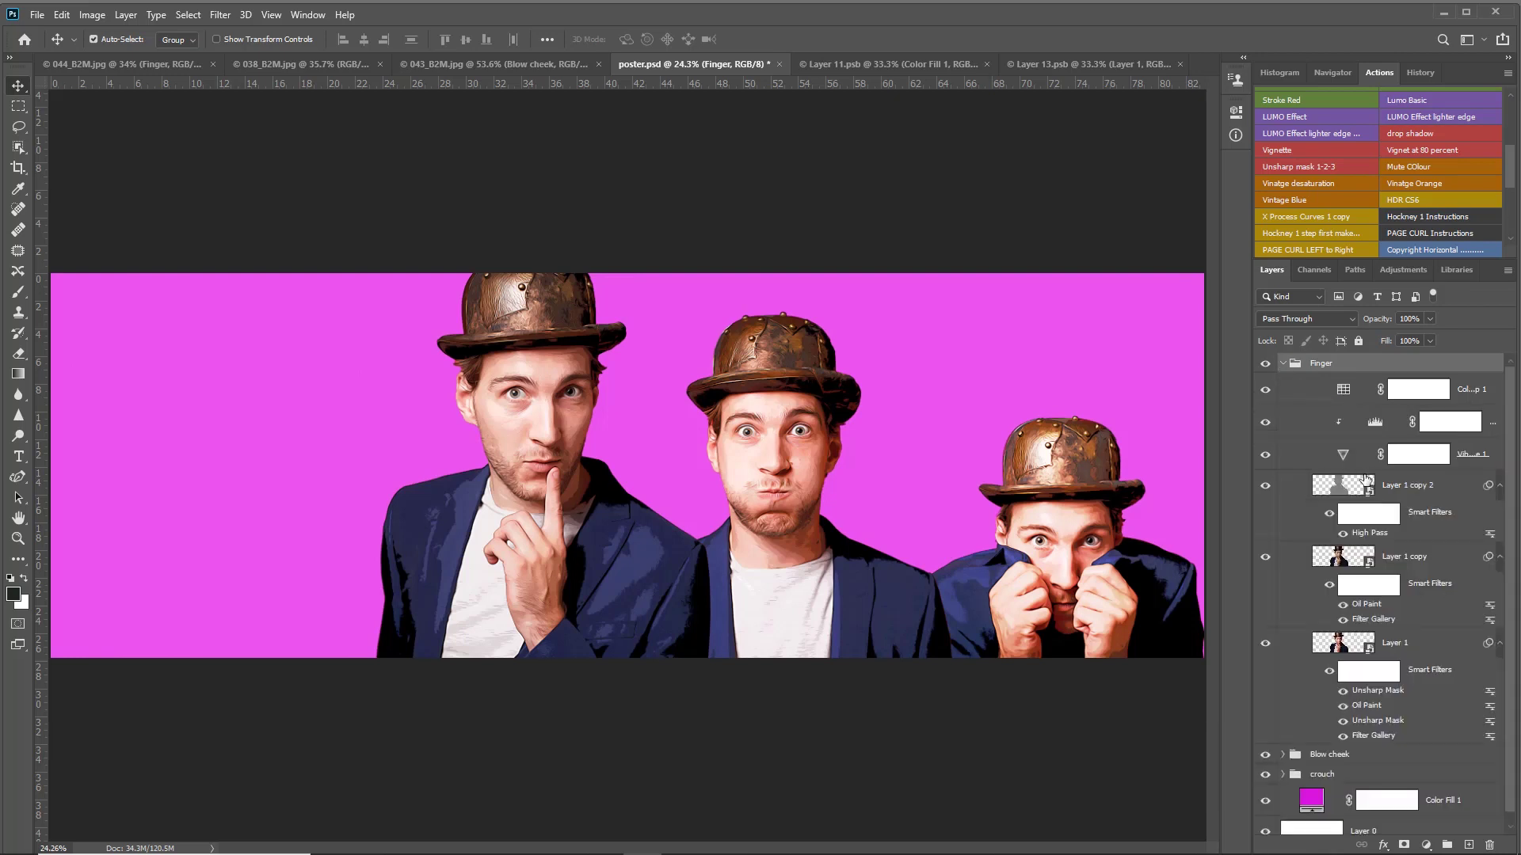
{"action": "scroll", "coordinate": [1366, 480], "scroll_direction": "down", "scroll_amount": 1}
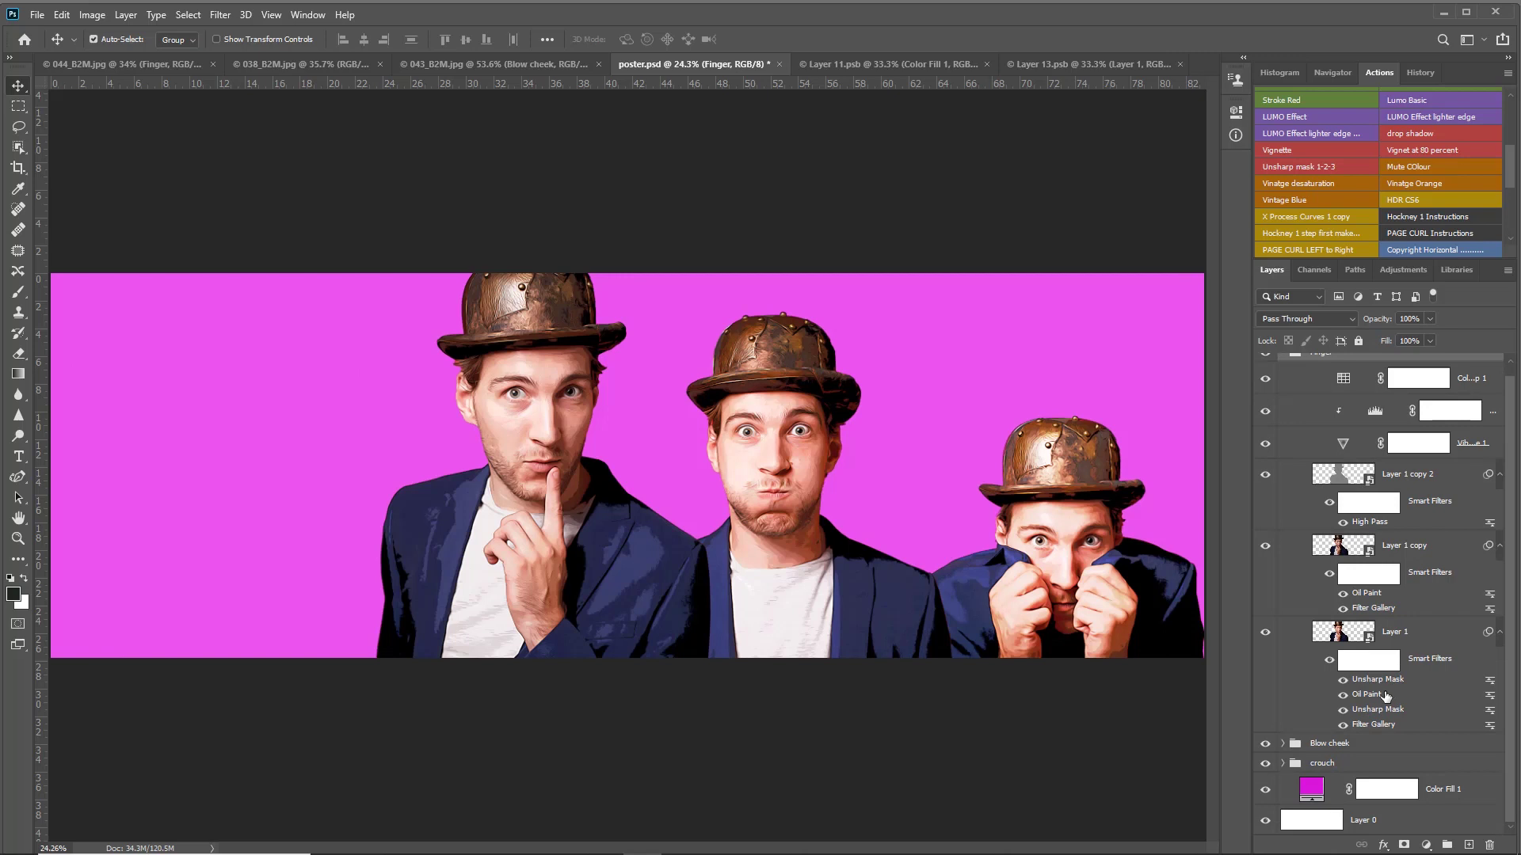
{"action": "scroll", "coordinate": [1379, 694], "scroll_direction": "up", "scroll_amount": 1}
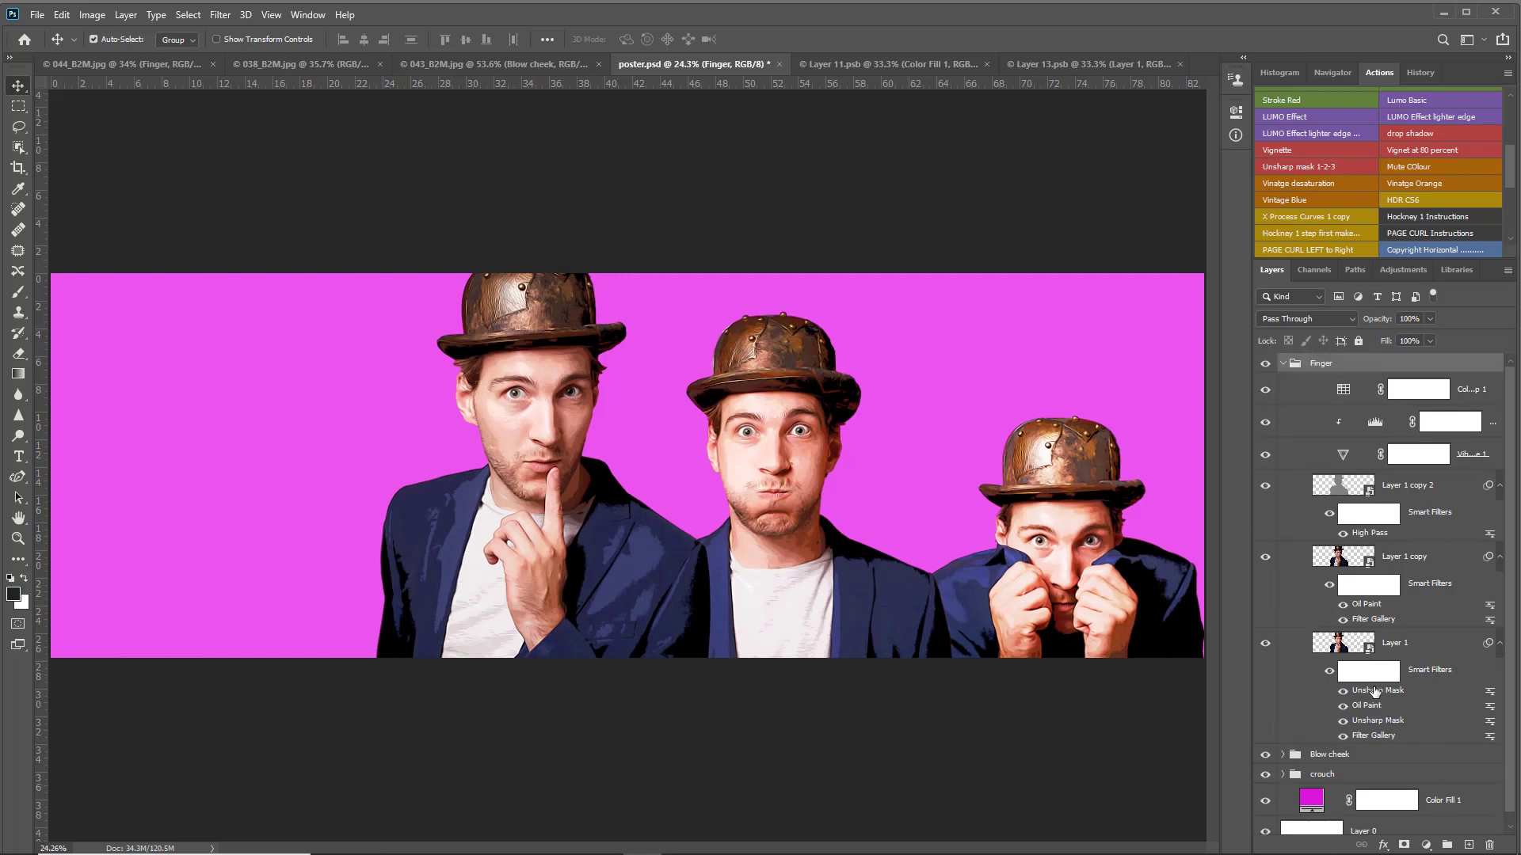
{"action": "left_click", "coordinate": [1283, 364]}
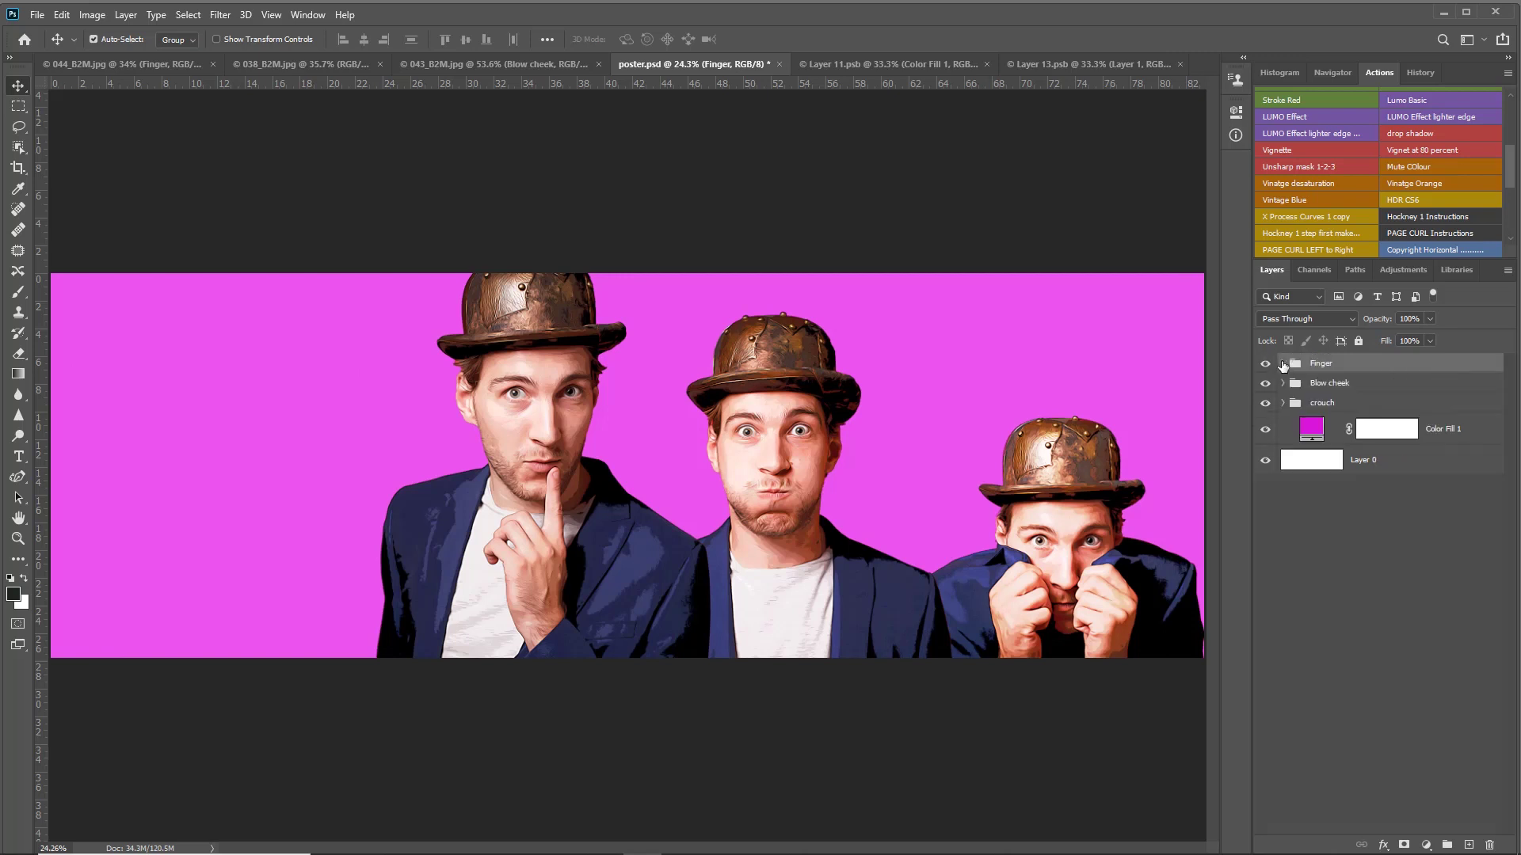
{"action": "left_click", "coordinate": [1349, 424], "text": "shift"}
{"action": "left_click_drag", "start_coordinate": [1349, 424], "coordinate": [1489, 836]}
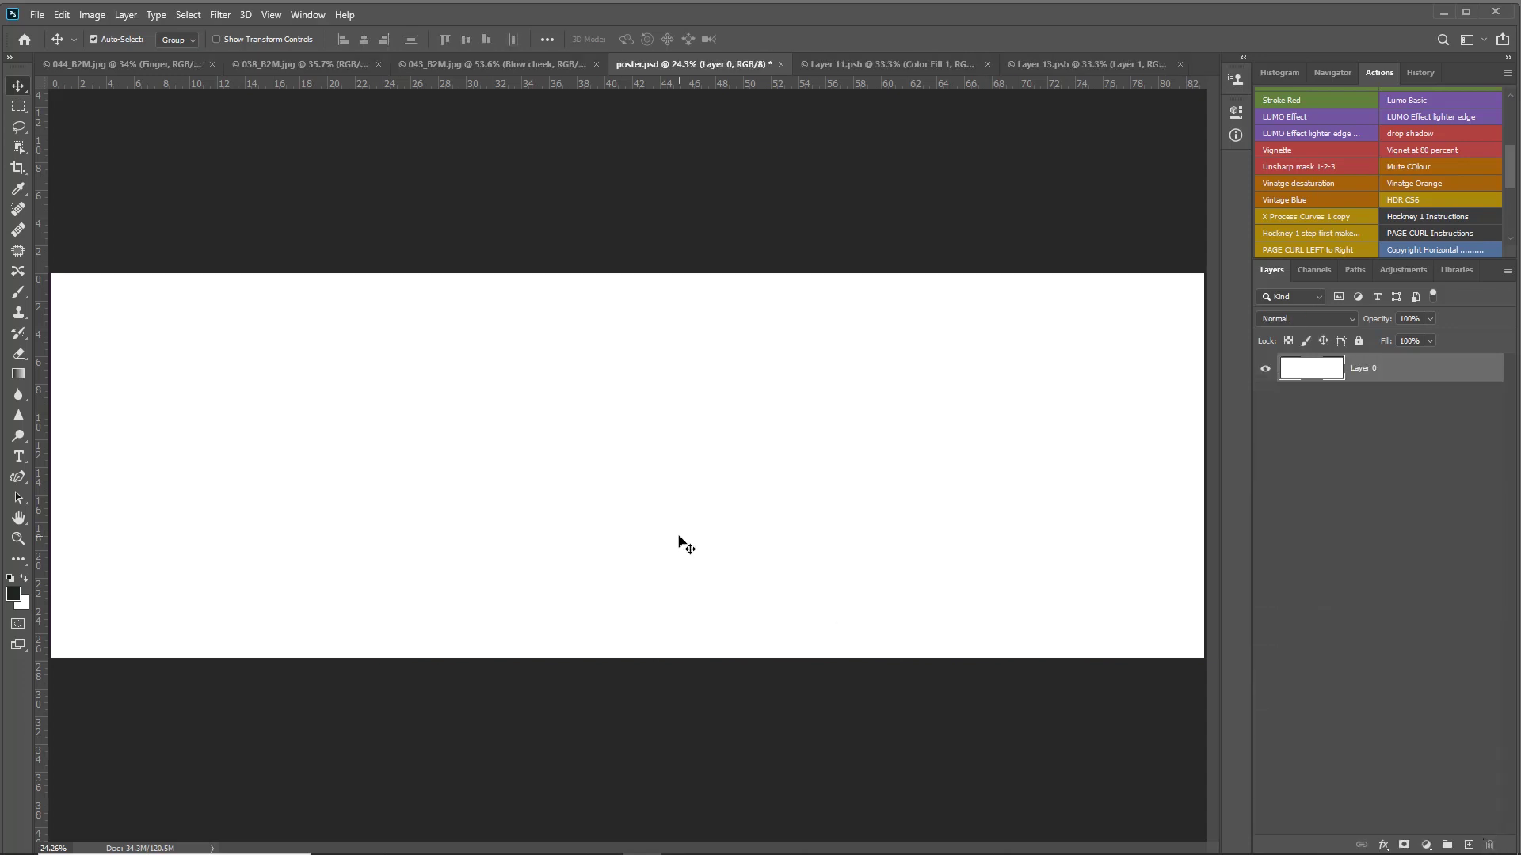
{"action": "scroll", "coordinate": [685, 526], "scroll_direction": "down", "scroll_amount": 1}
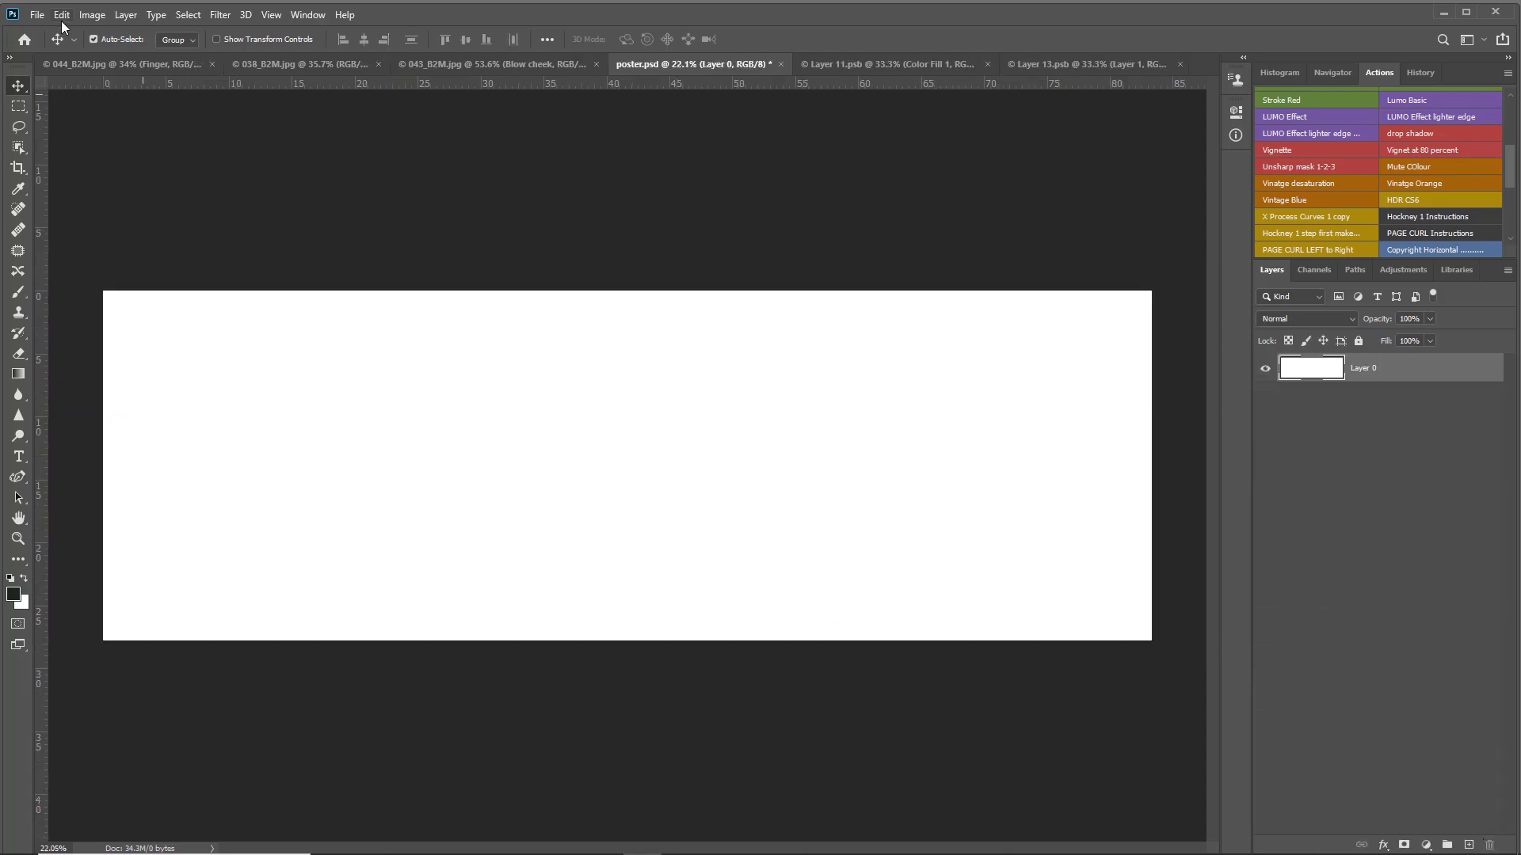
Step: Confirm in Image Size that the canvas stays at 6000 × 2000 px
{"action": "left_click", "coordinate": [92, 15]}
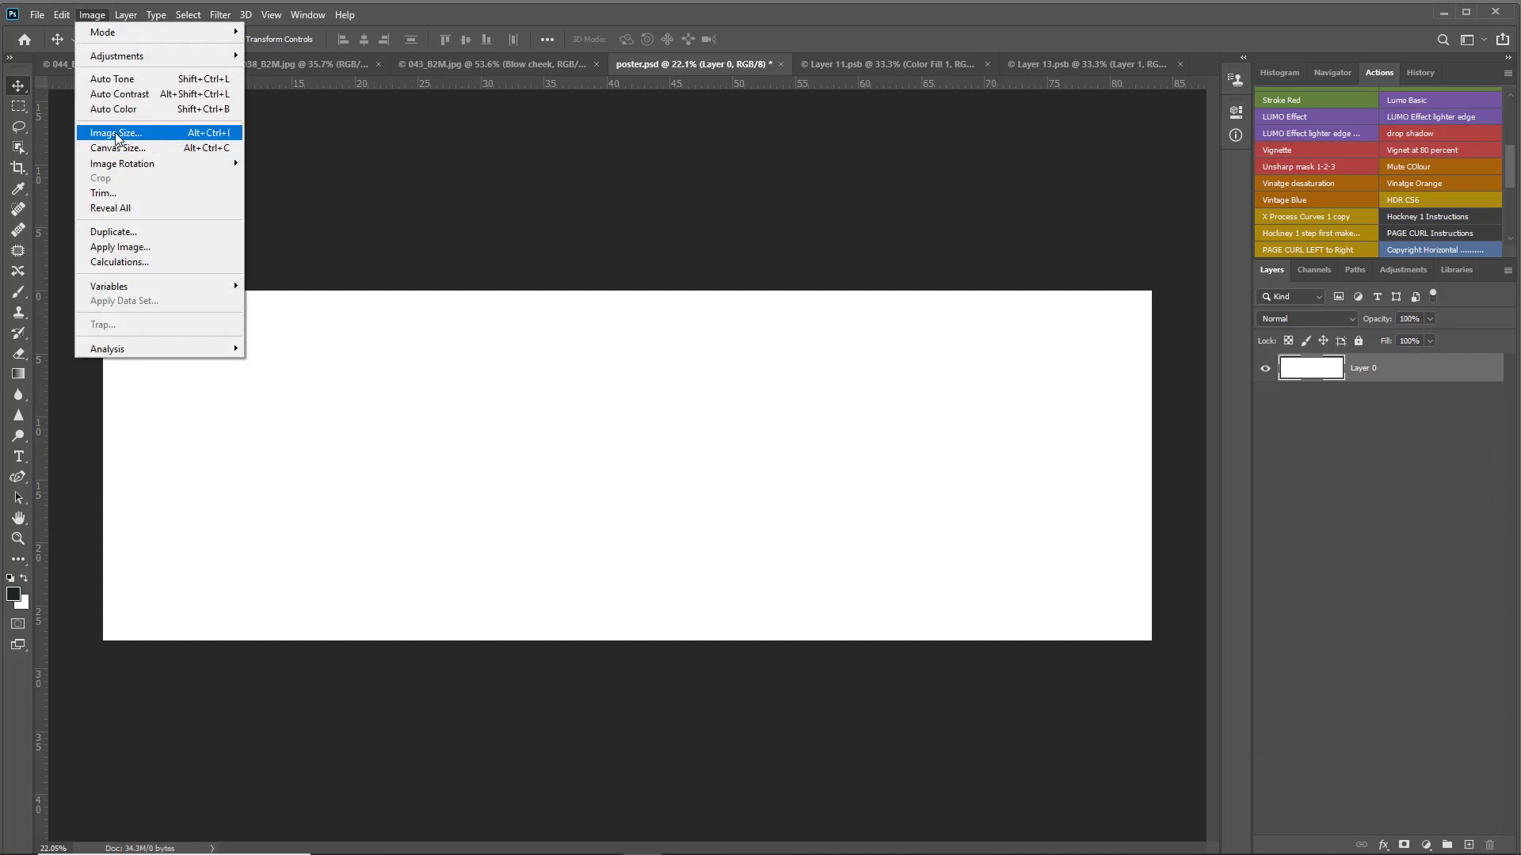
{"action": "left_click", "coordinate": [115, 133]}
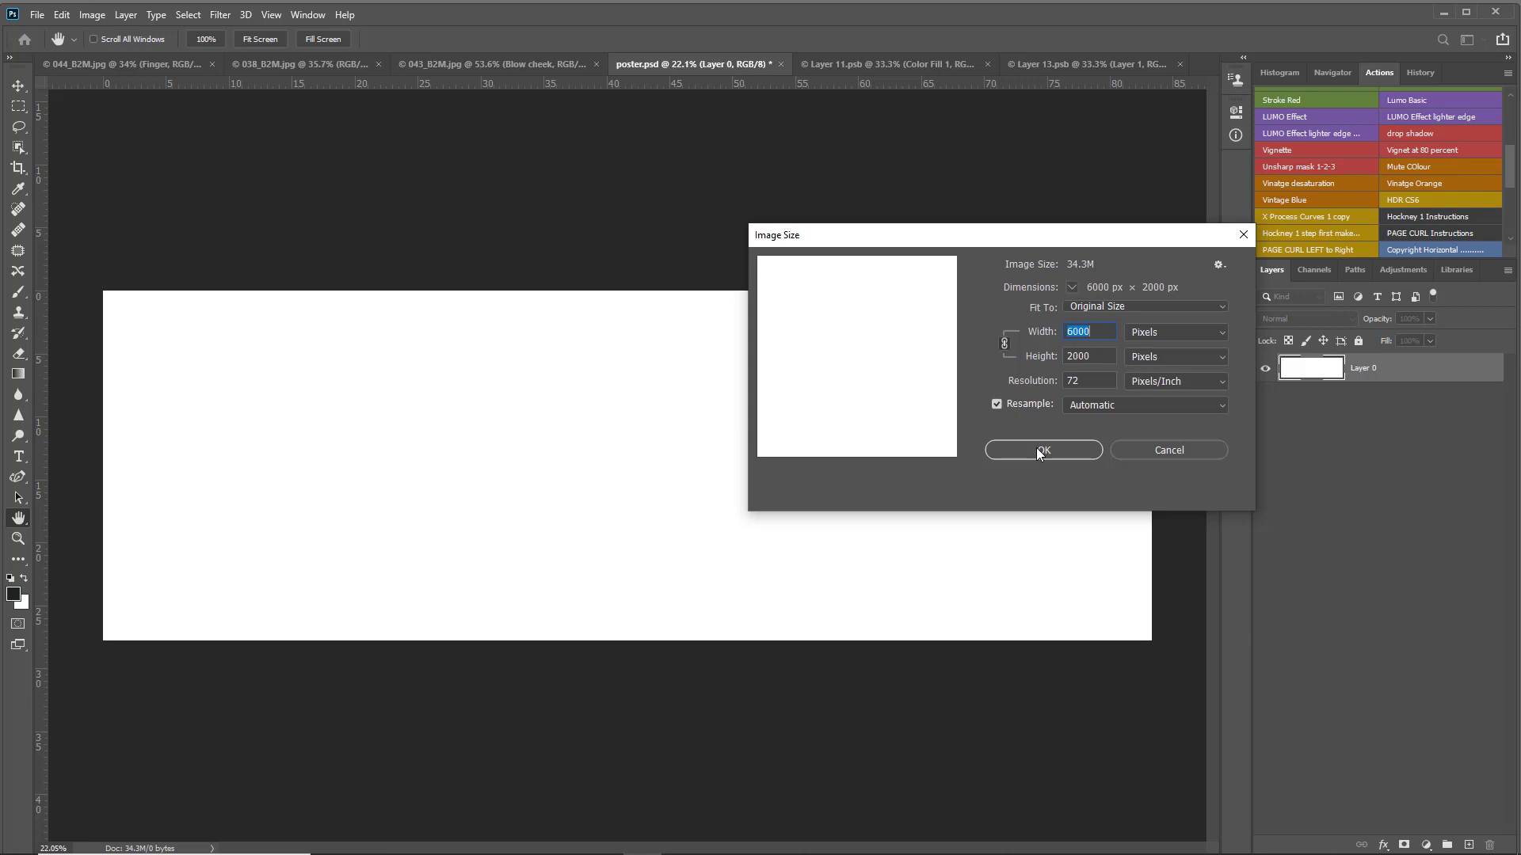
{"action": "left_click", "coordinate": [1038, 449]}
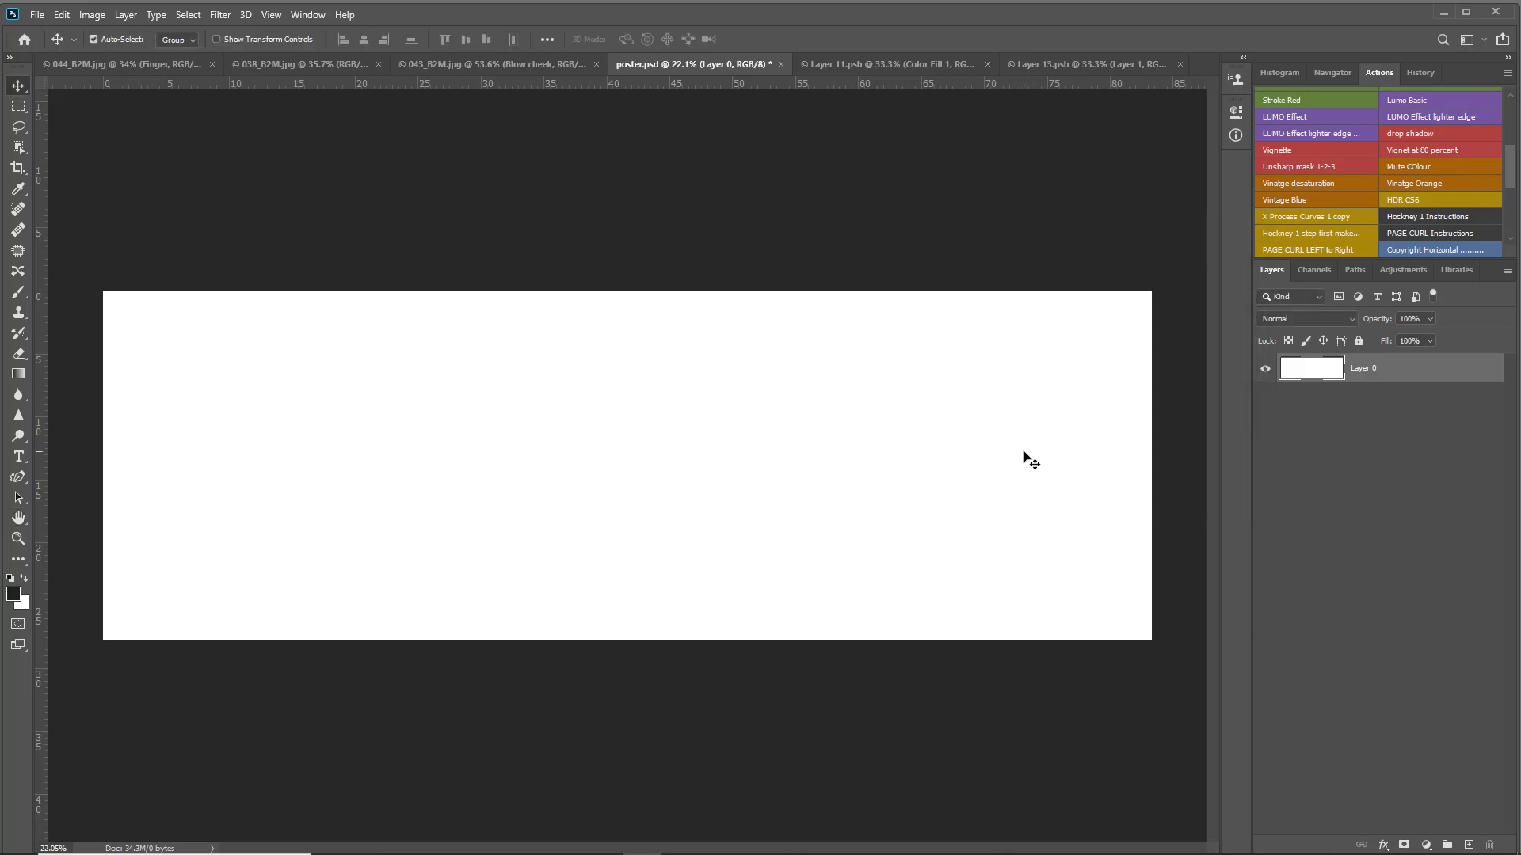
Step: Copy the Blow cheek group from 043_B2M.jpg into the poster and move it to the left edge
{"action": "left_click", "coordinate": [491, 64]}
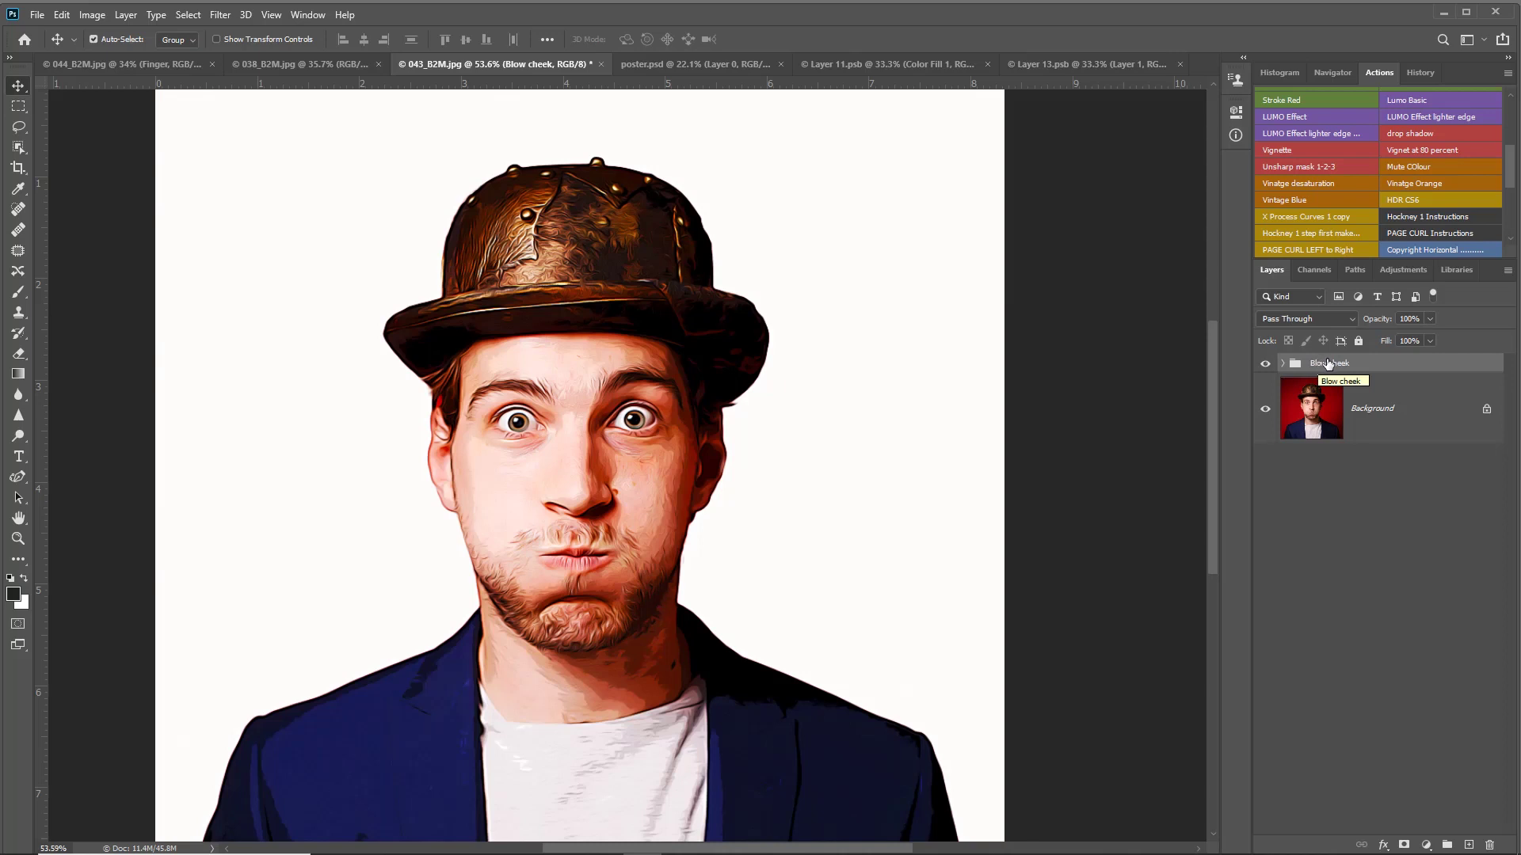
{"action": "left_click_drag", "start_coordinate": [1322, 364], "coordinate": [699, 393]}
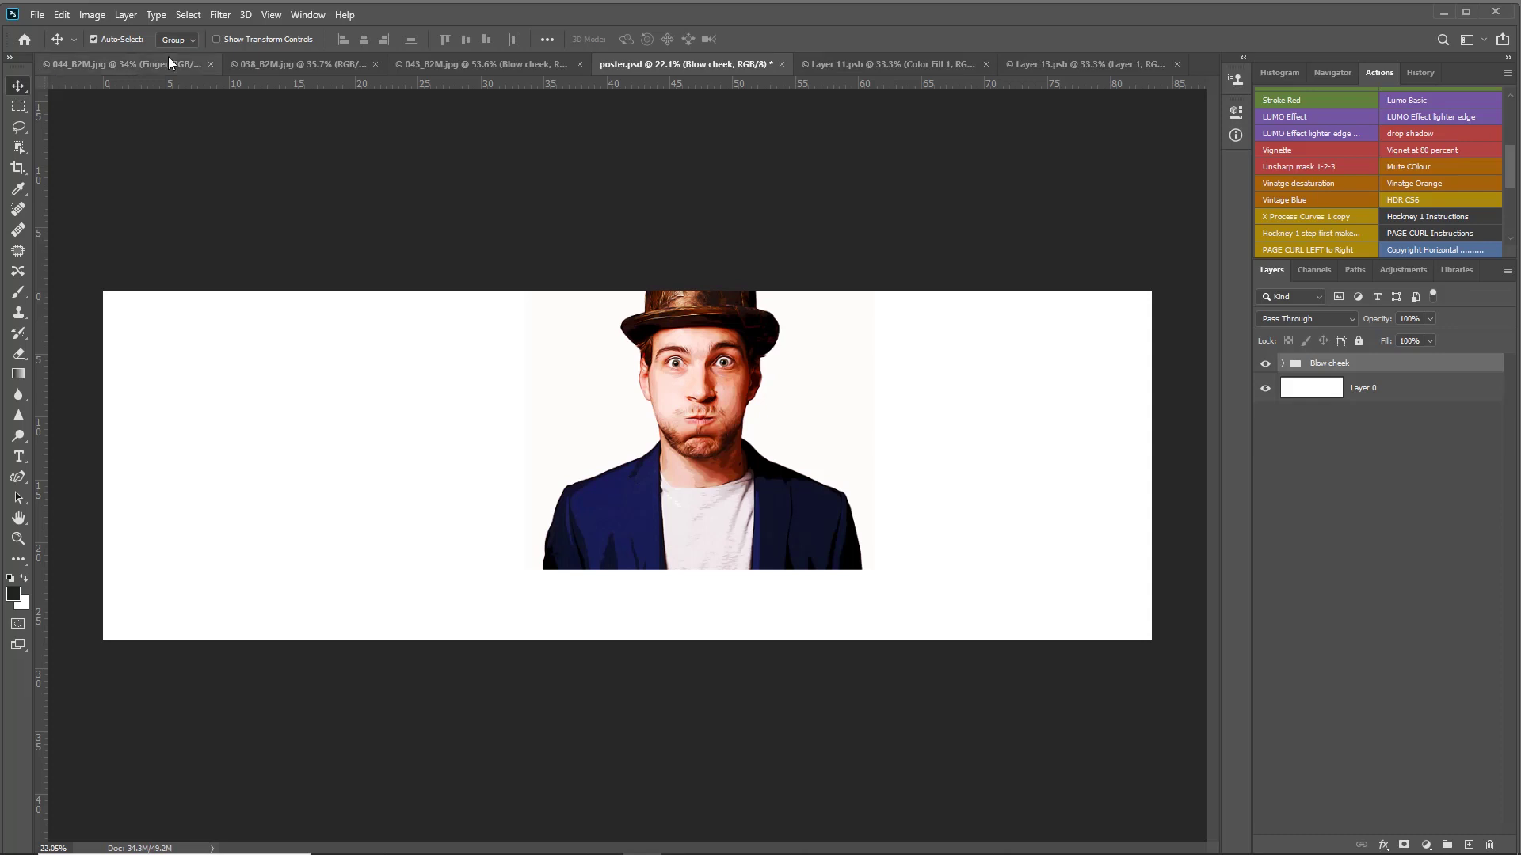
{"action": "left_click", "coordinate": [192, 42]}
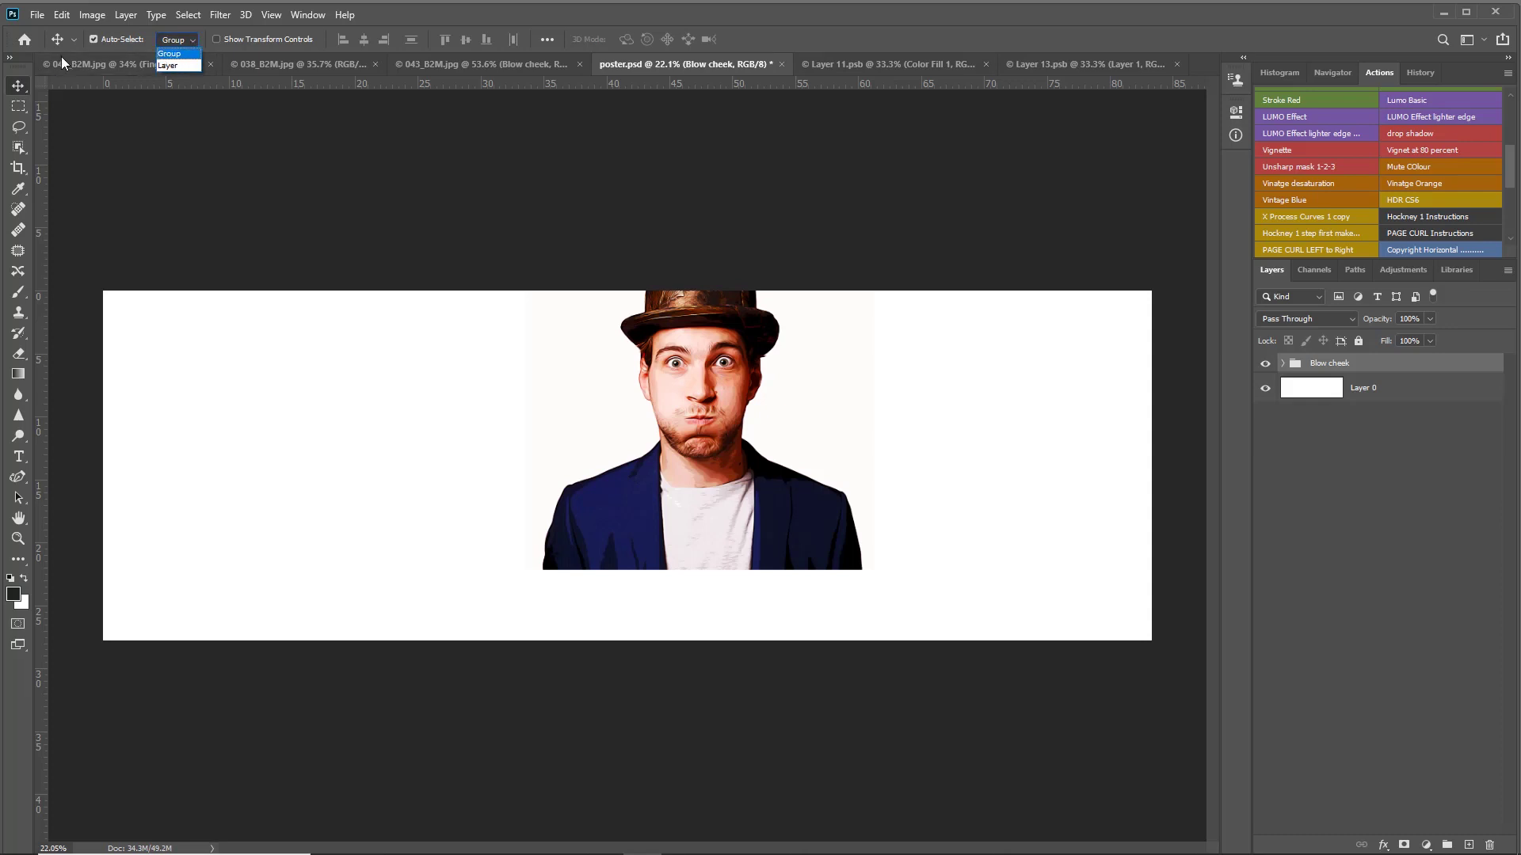
{"action": "left_click", "coordinate": [179, 56]}
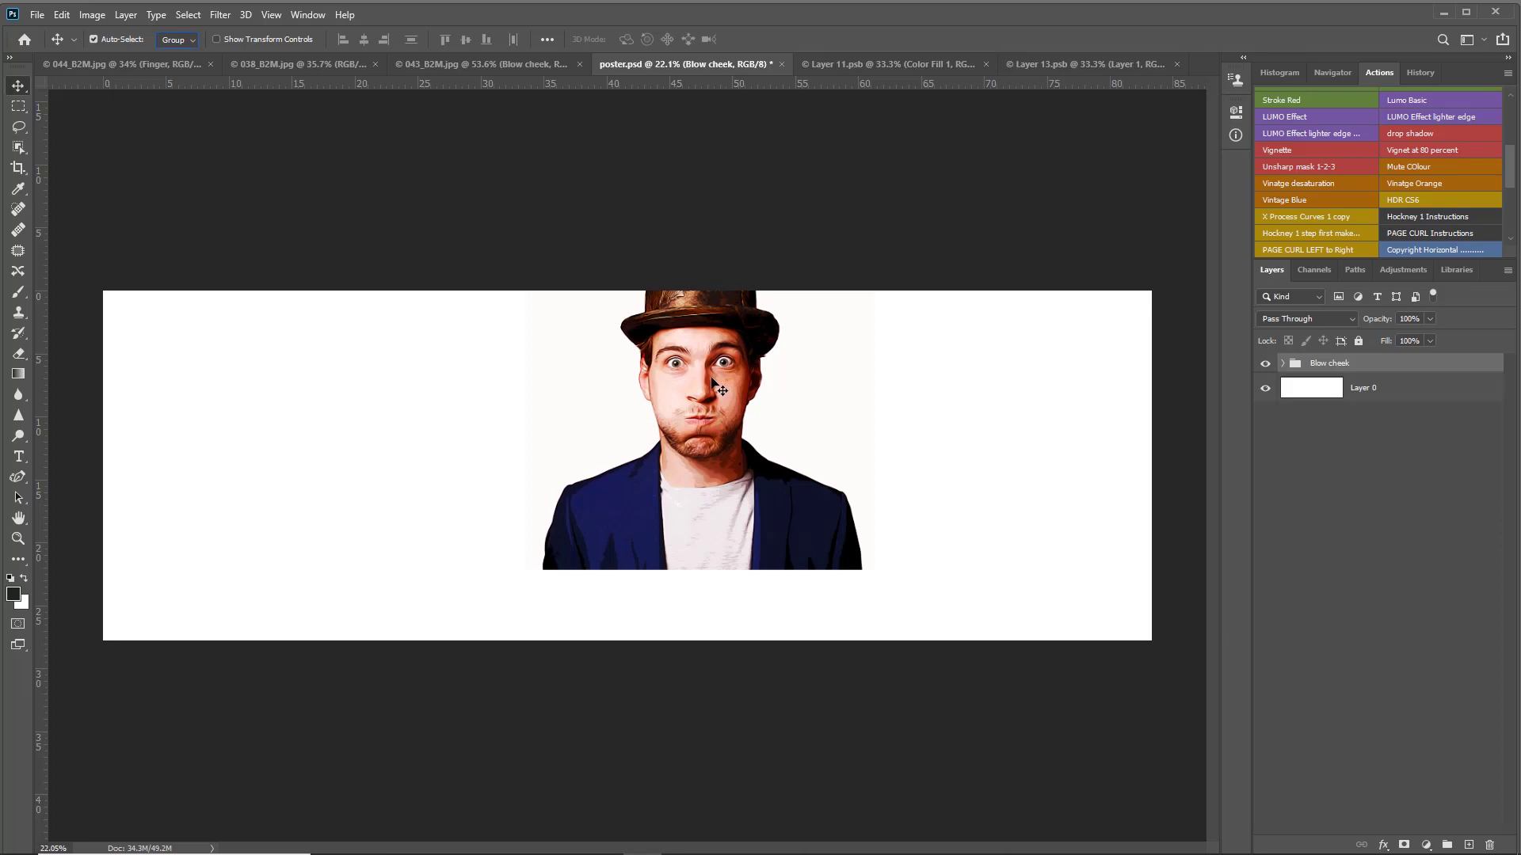
{"action": "left_click_drag", "start_coordinate": [712, 388], "coordinate": [290, 449]}
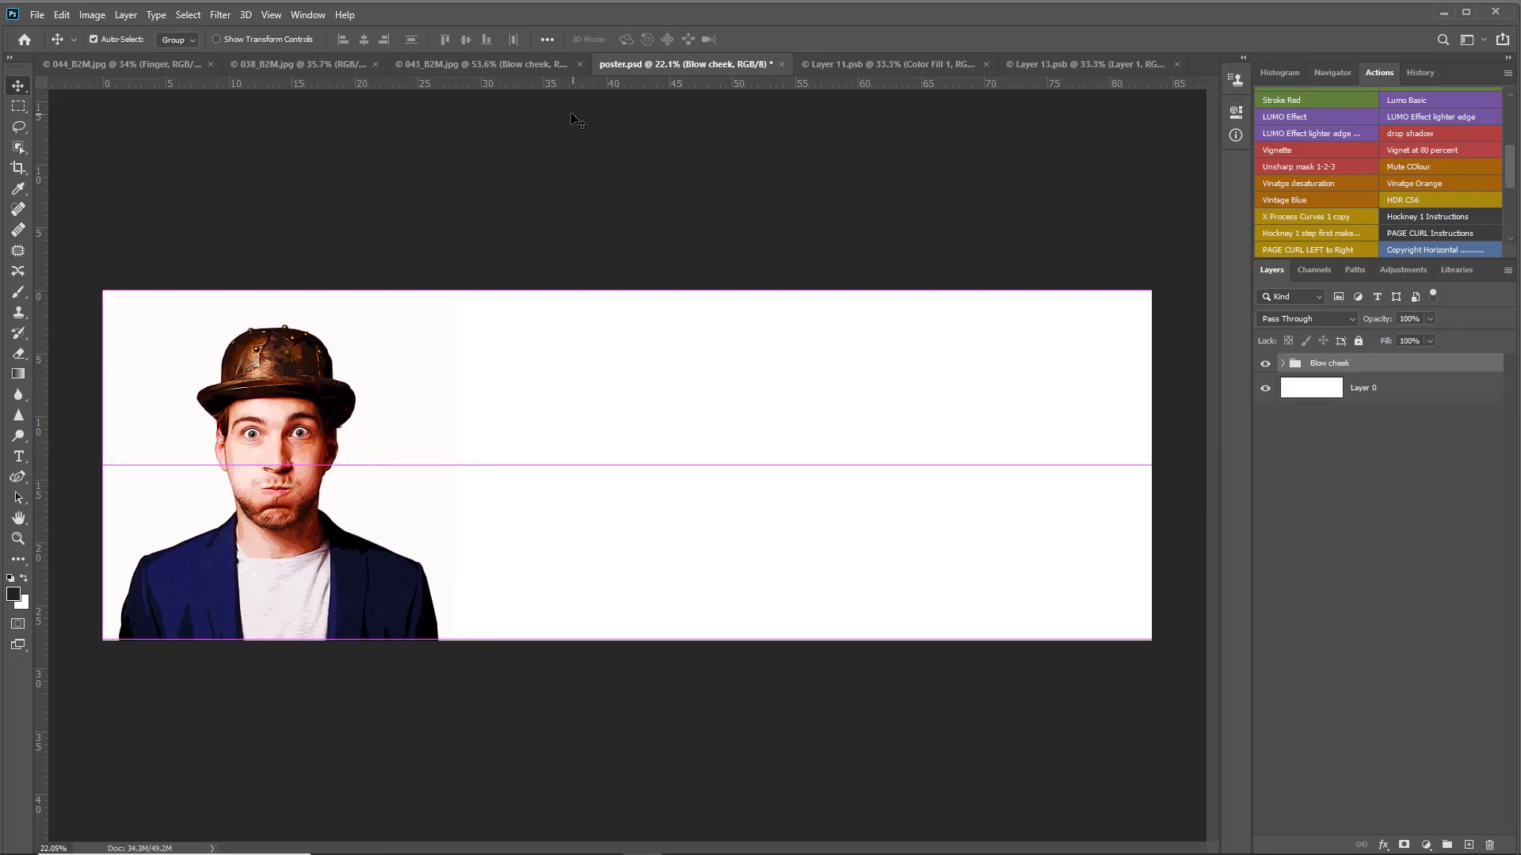
Step: Close 043_B2M.jpg, saving it under a new name as a Photoshop file with maximized compatibility
{"action": "left_click", "coordinate": [480, 64]}
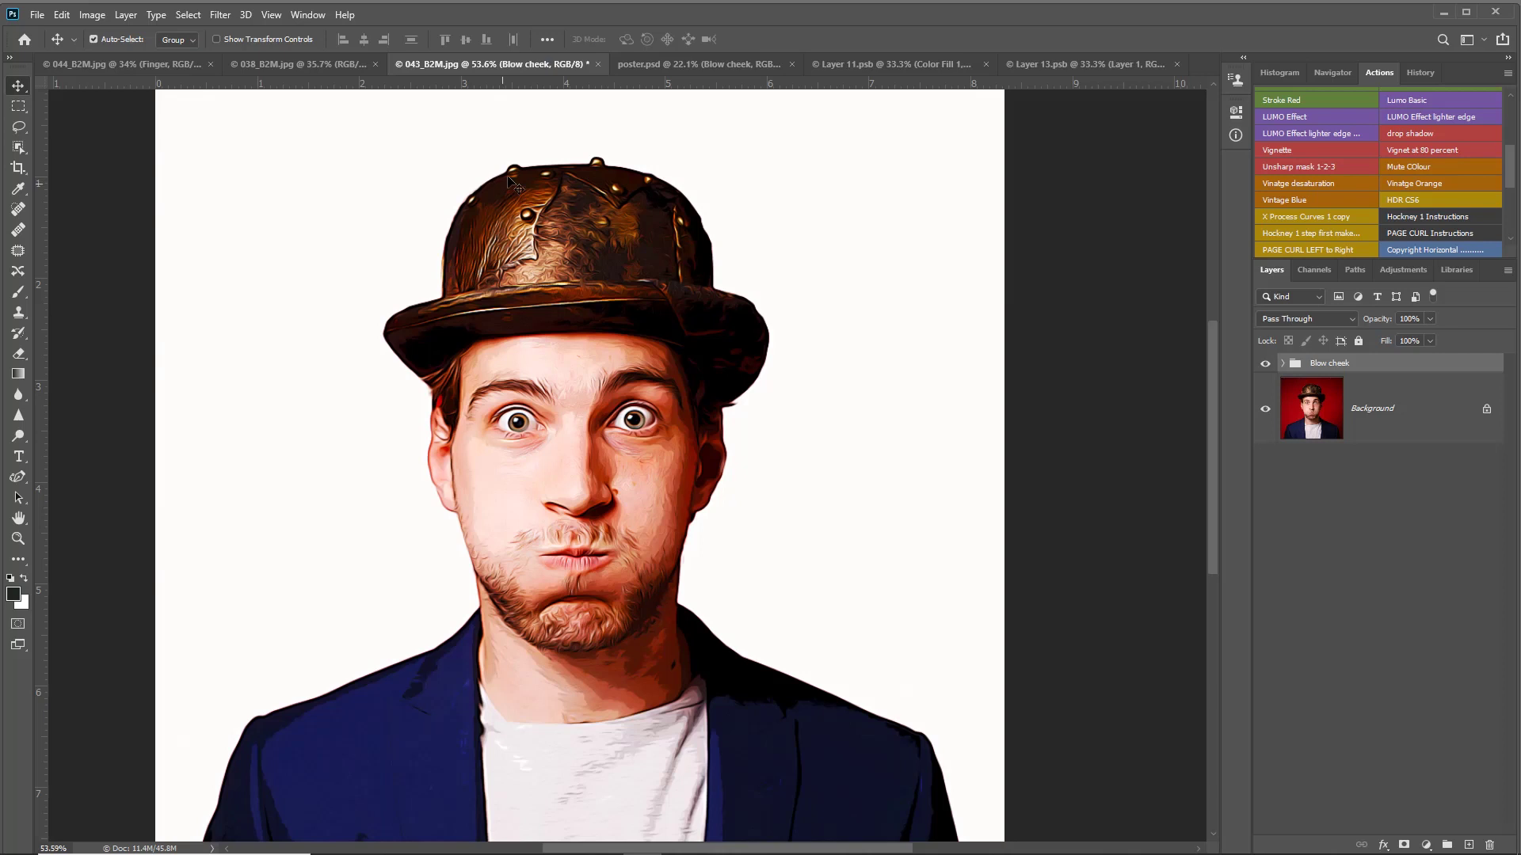
{"action": "left_click", "coordinate": [598, 64]}
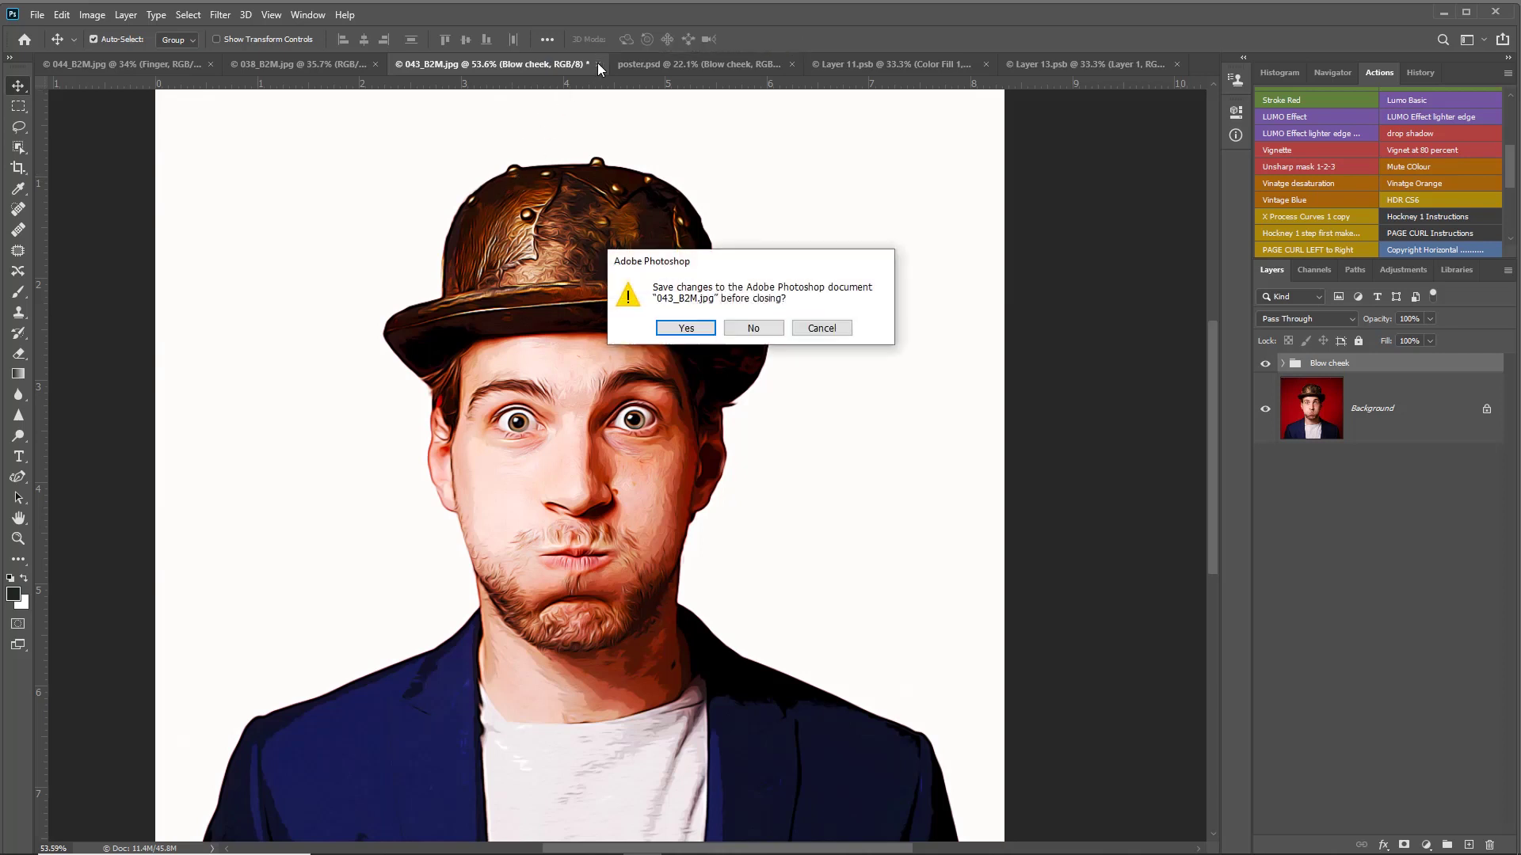
{"action": "left_click", "coordinate": [686, 328]}
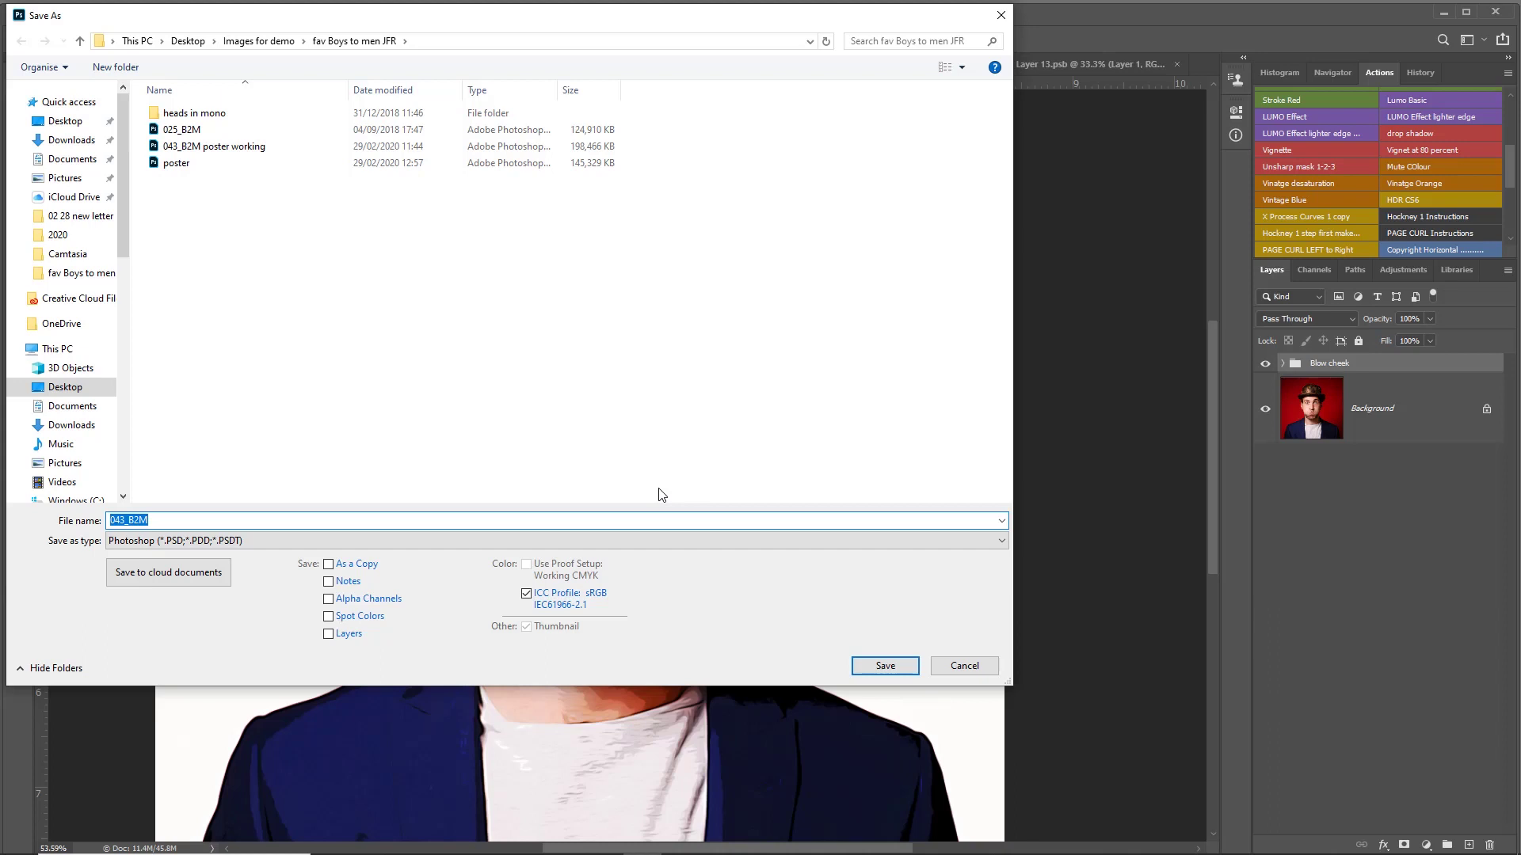
{"action": "left_click", "coordinate": [171, 518]}
{"action": "type", "text": "w"}
{"action": "left_click", "coordinate": [886, 667]}
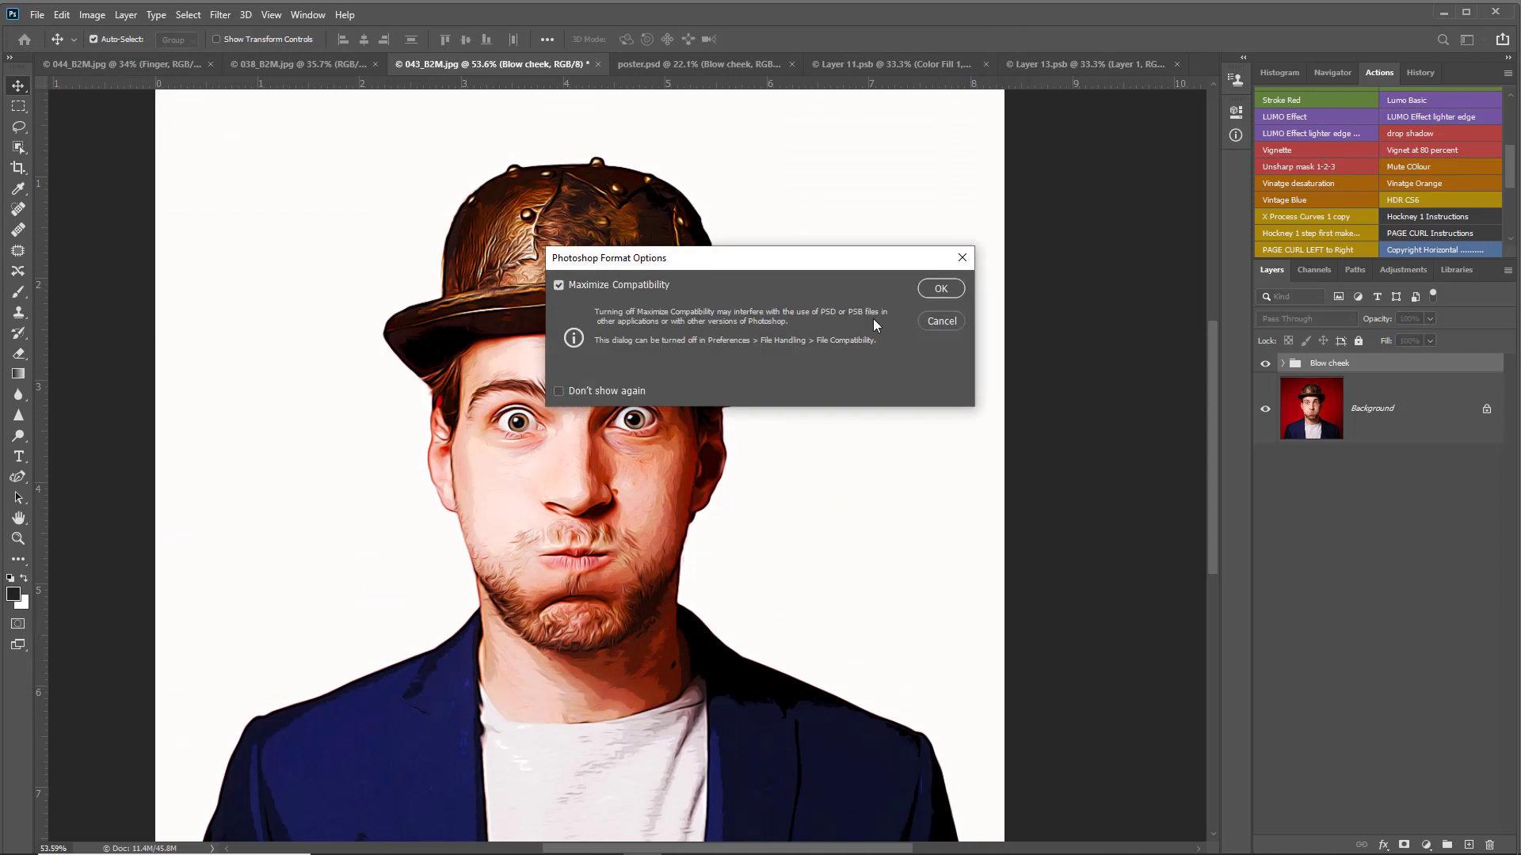
{"action": "left_click", "coordinate": [940, 289]}
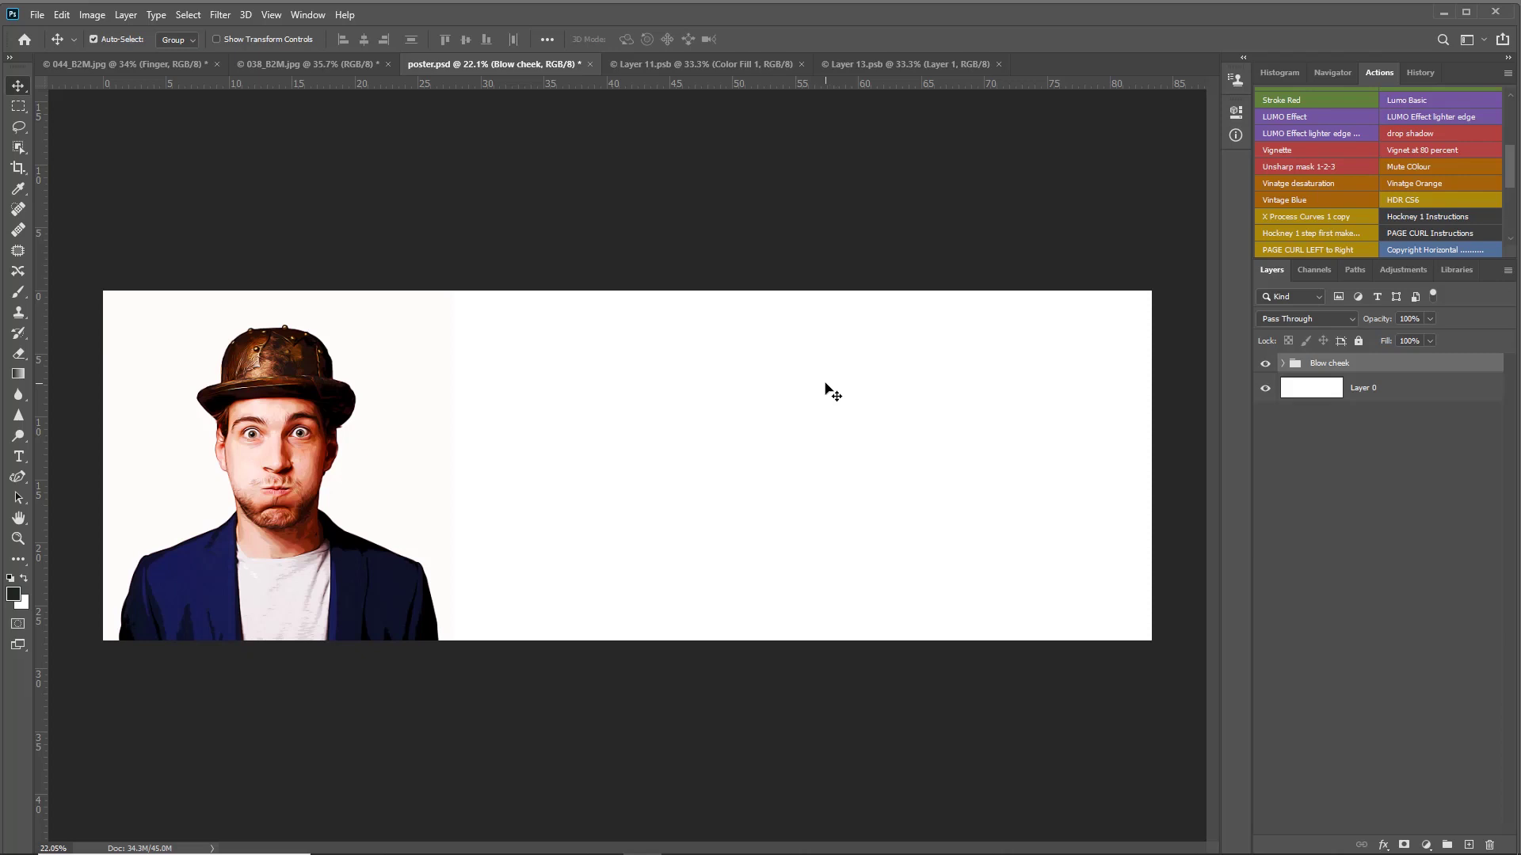
Step: Copy the collapsed crouch group from 038_B2M.jpg into the poster and move it toward the lower right
{"action": "left_click", "coordinate": [331, 63]}
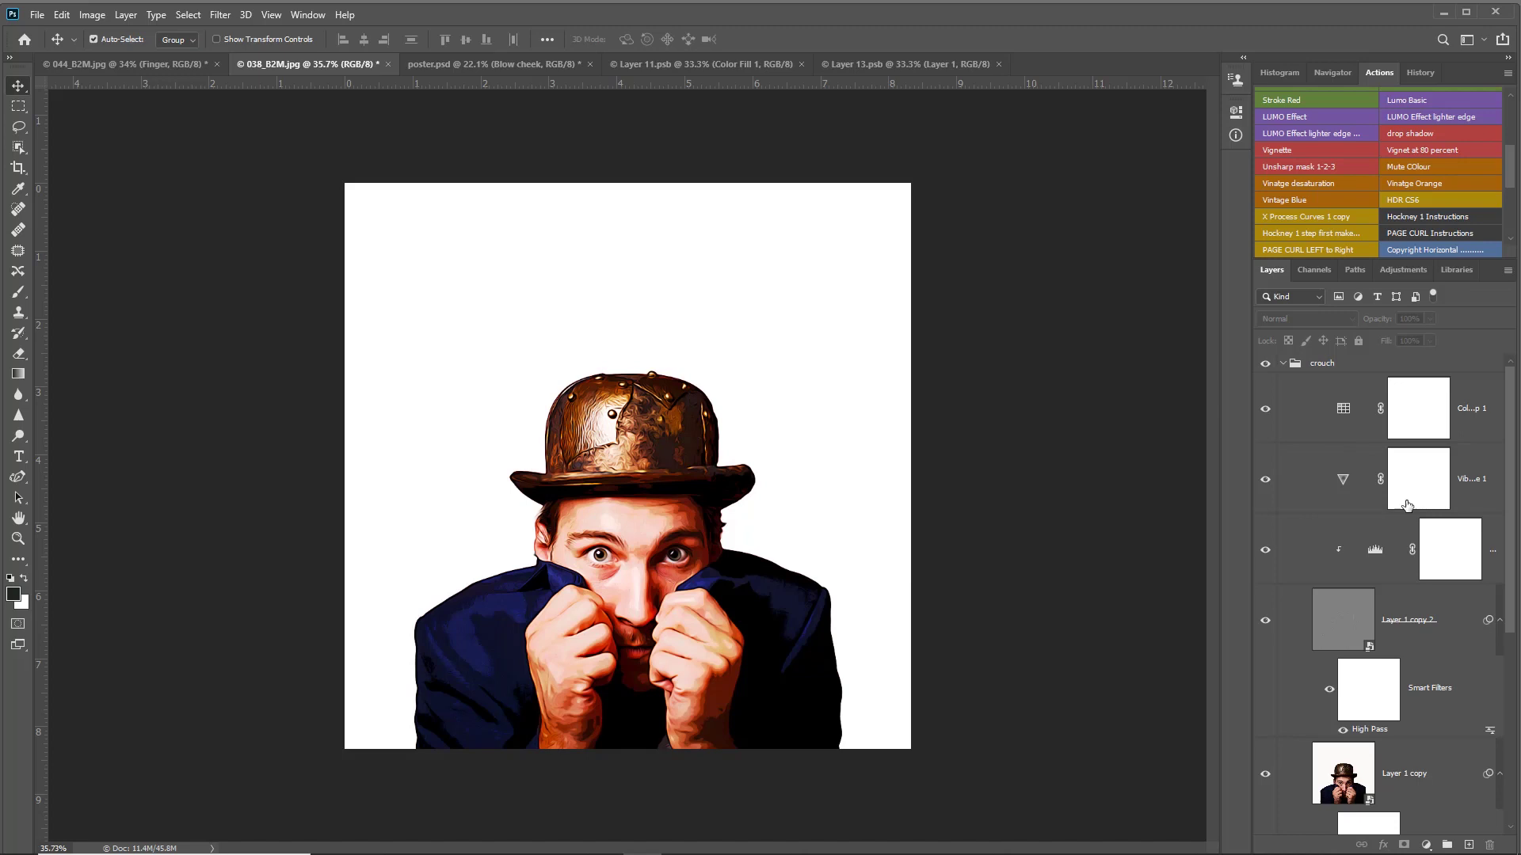
{"action": "left_click", "coordinate": [1281, 363]}
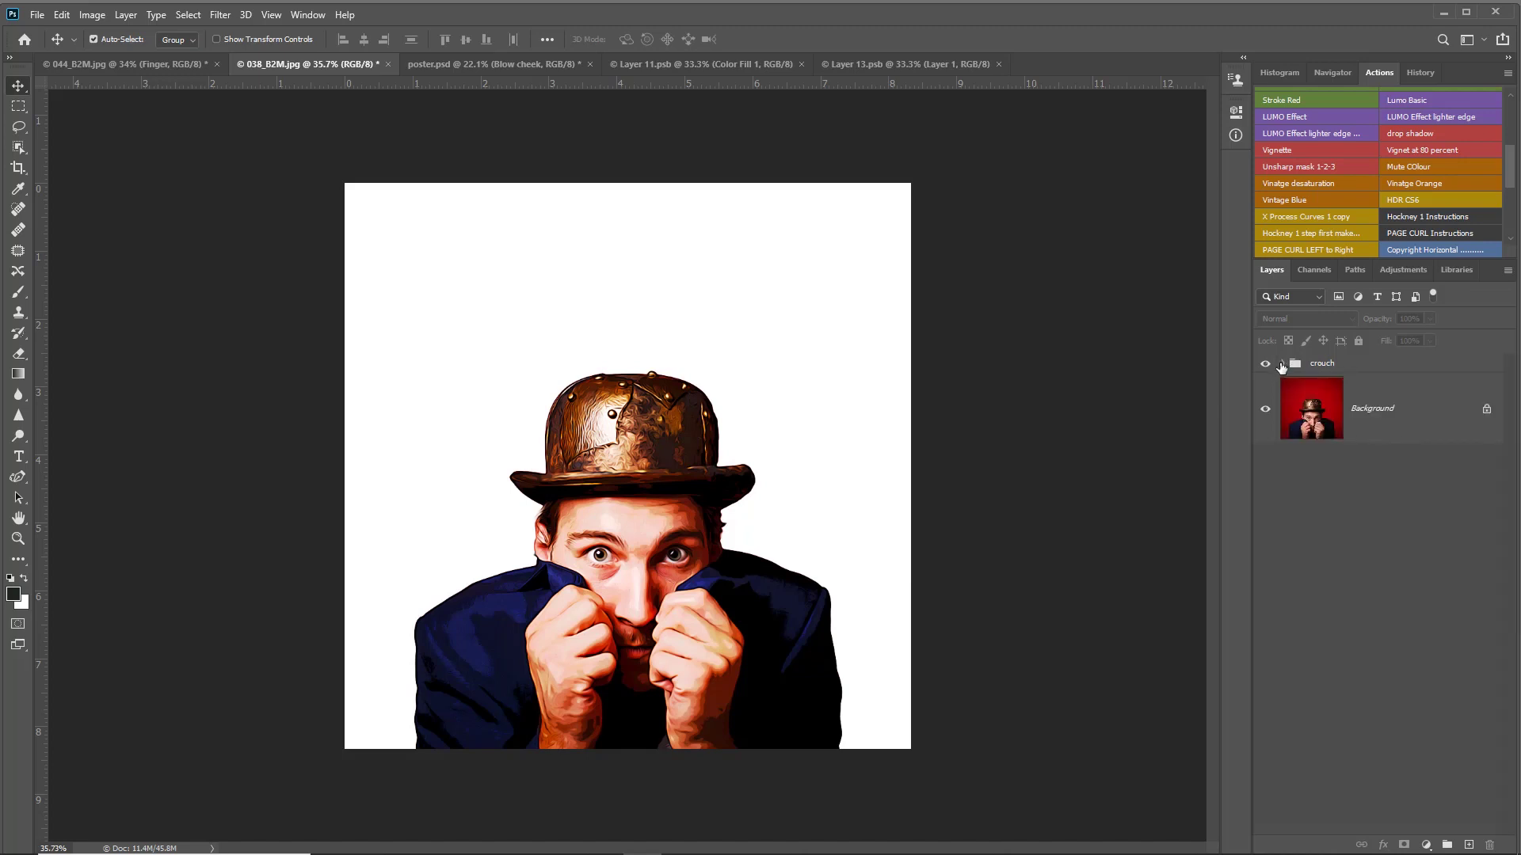
{"action": "left_click", "coordinate": [1370, 366]}
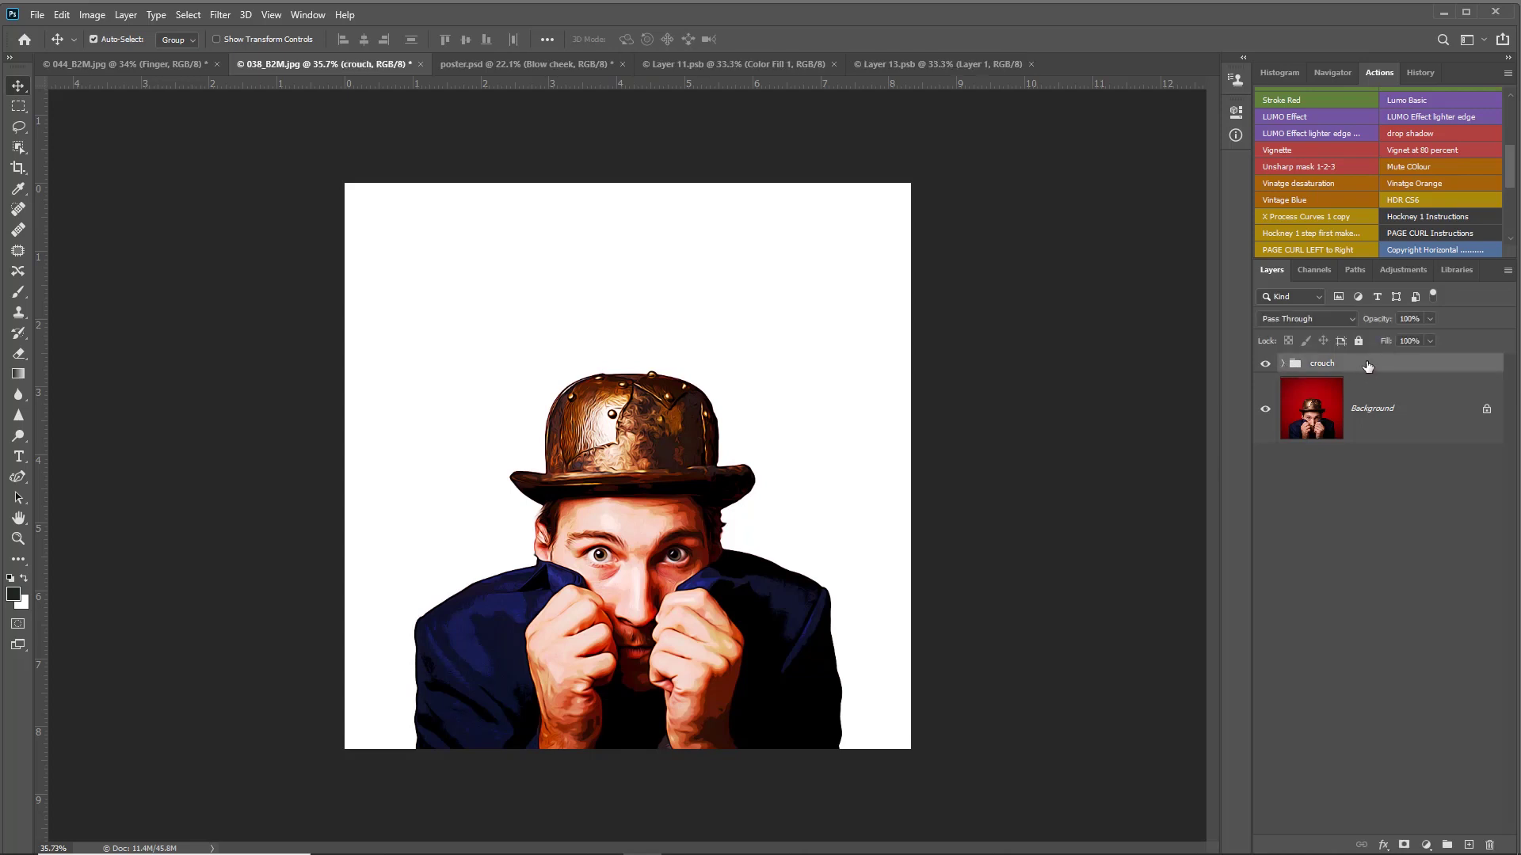
{"action": "left_click_drag", "start_coordinate": [1372, 368], "coordinate": [686, 504]}
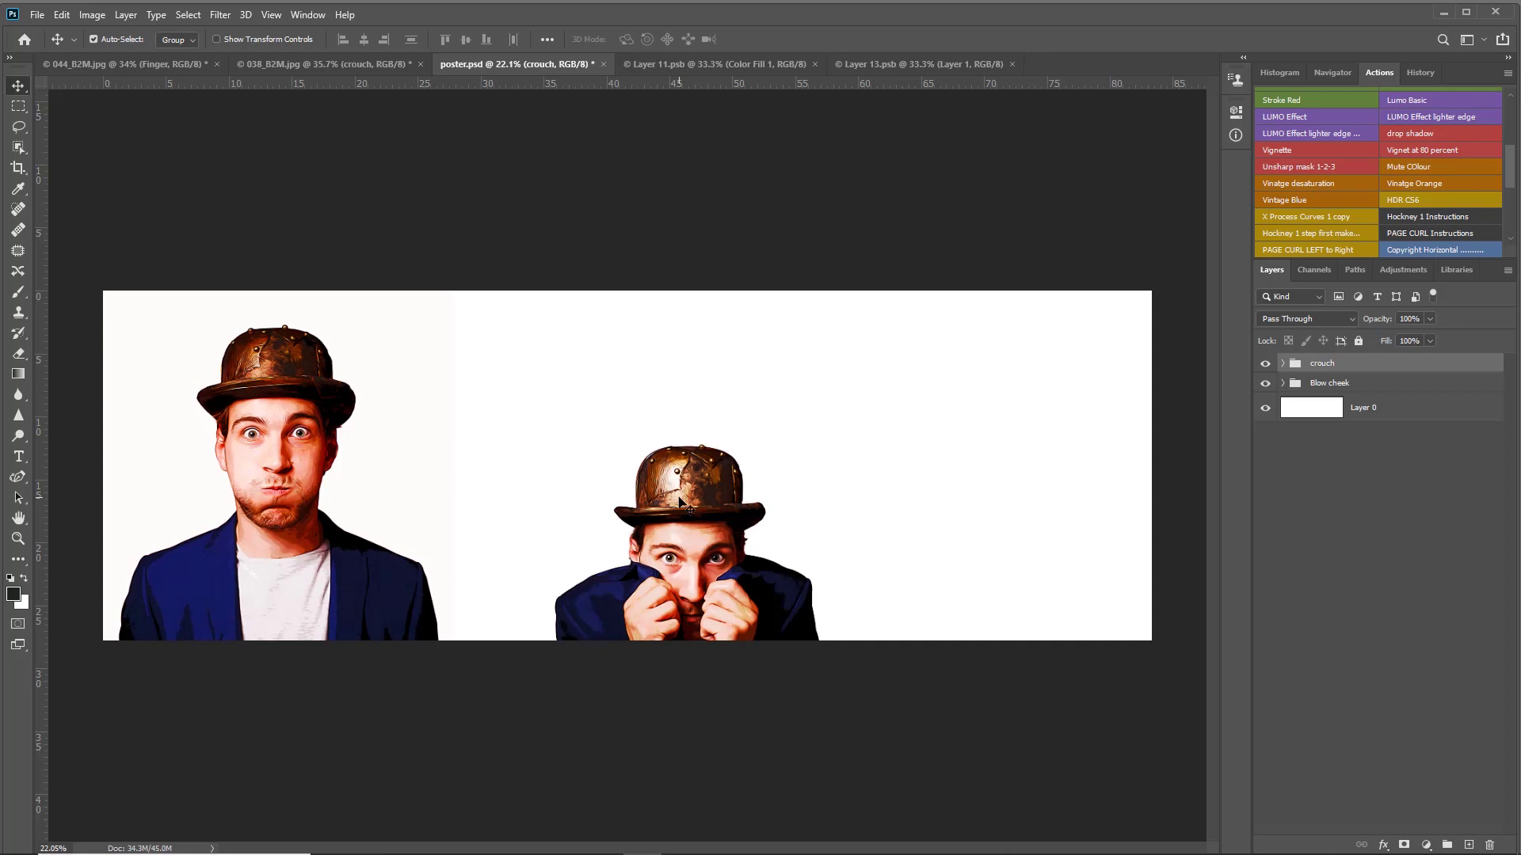
{"action": "left_click_drag", "start_coordinate": [695, 499], "coordinate": [968, 460]}
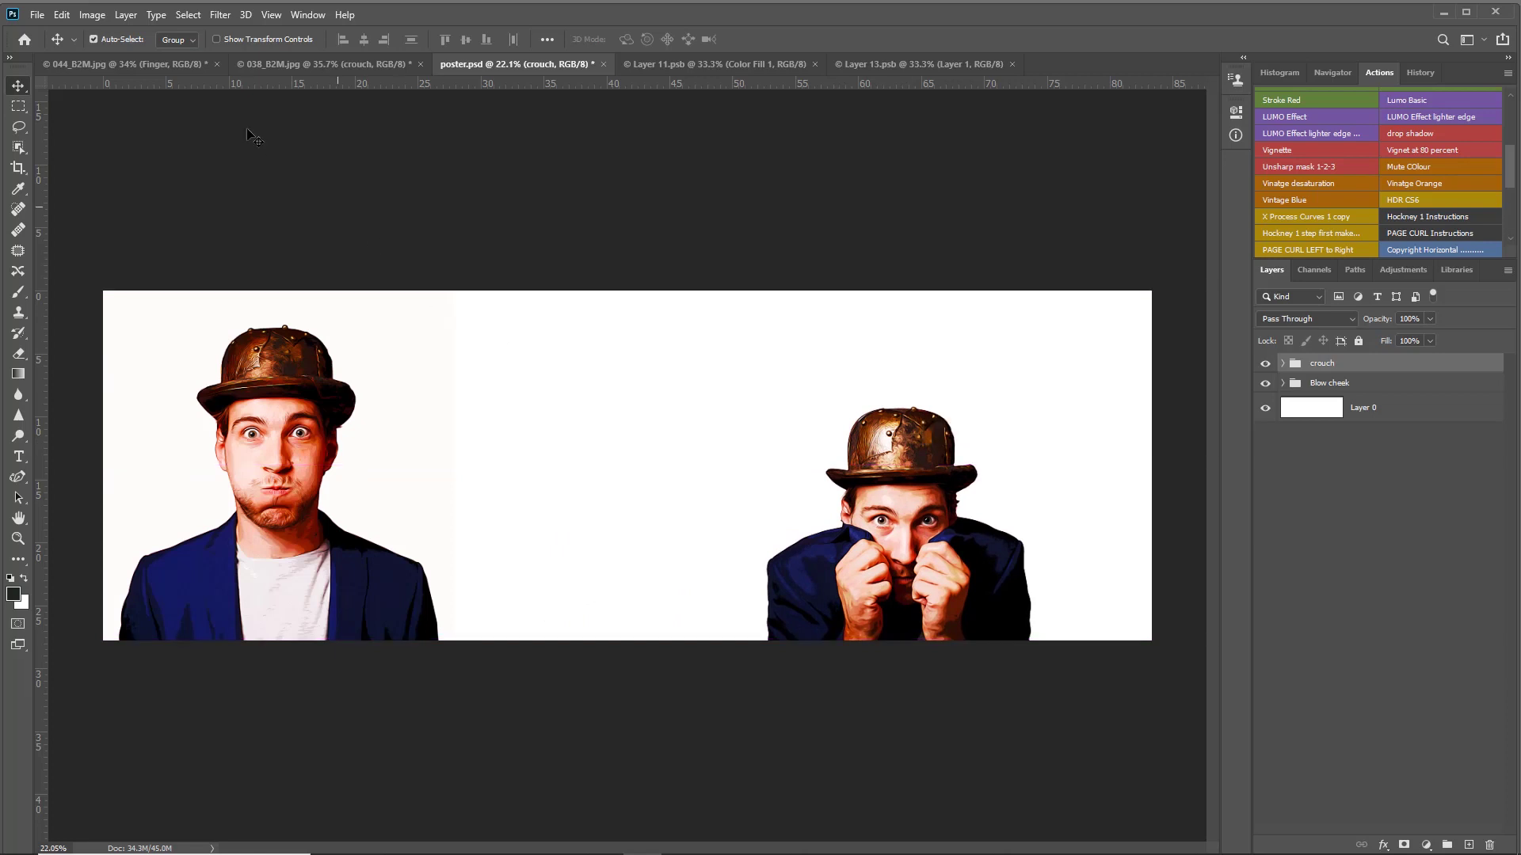
Step: Duplicate the Finger group from its photo document into poster.psd
{"action": "left_click", "coordinate": [154, 64]}
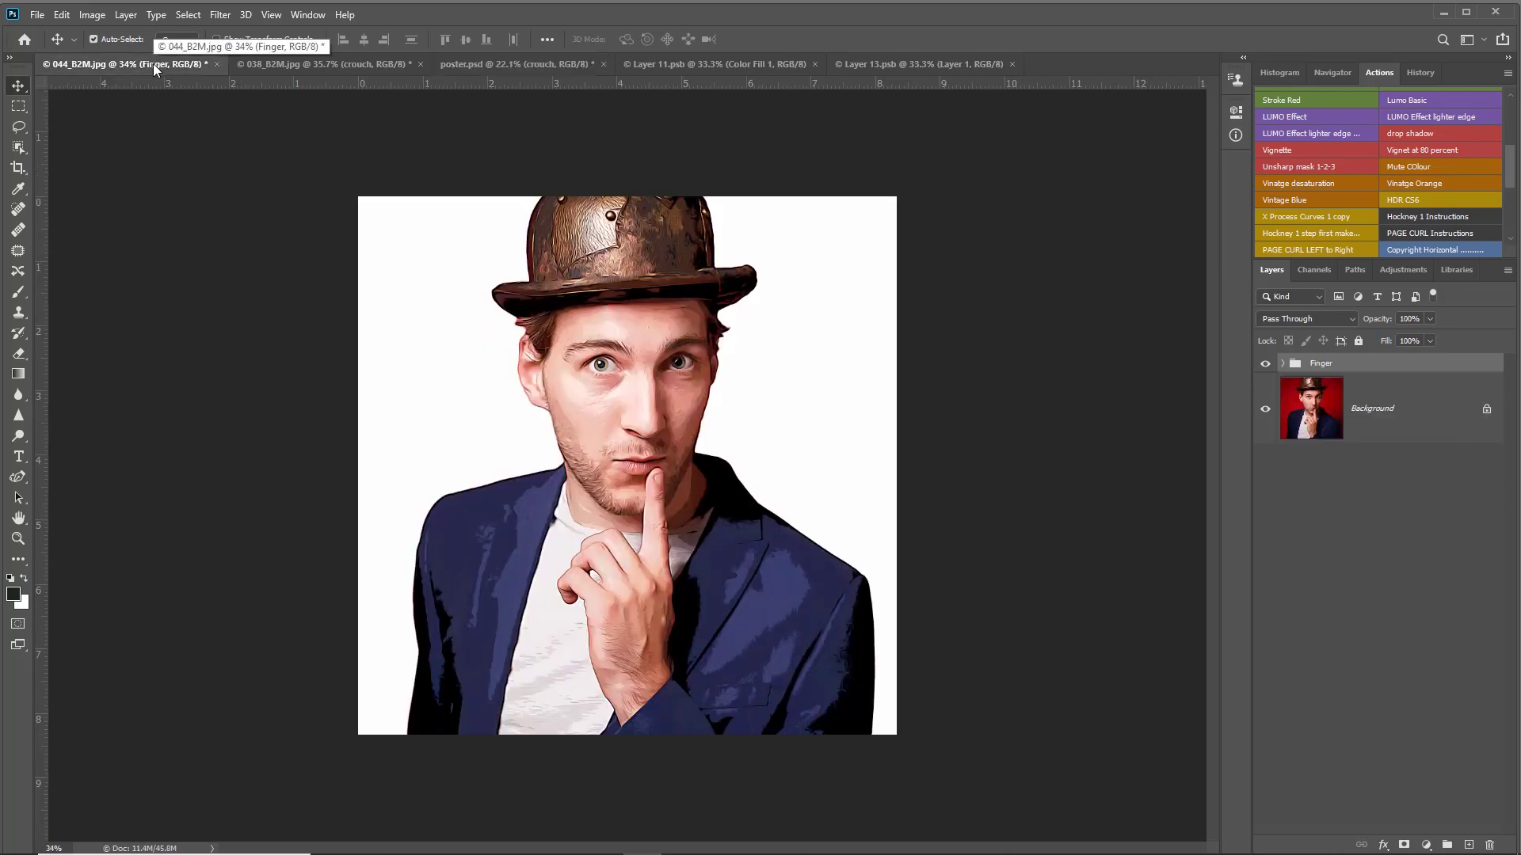
{"action": "right_click", "coordinate": [1364, 365]}
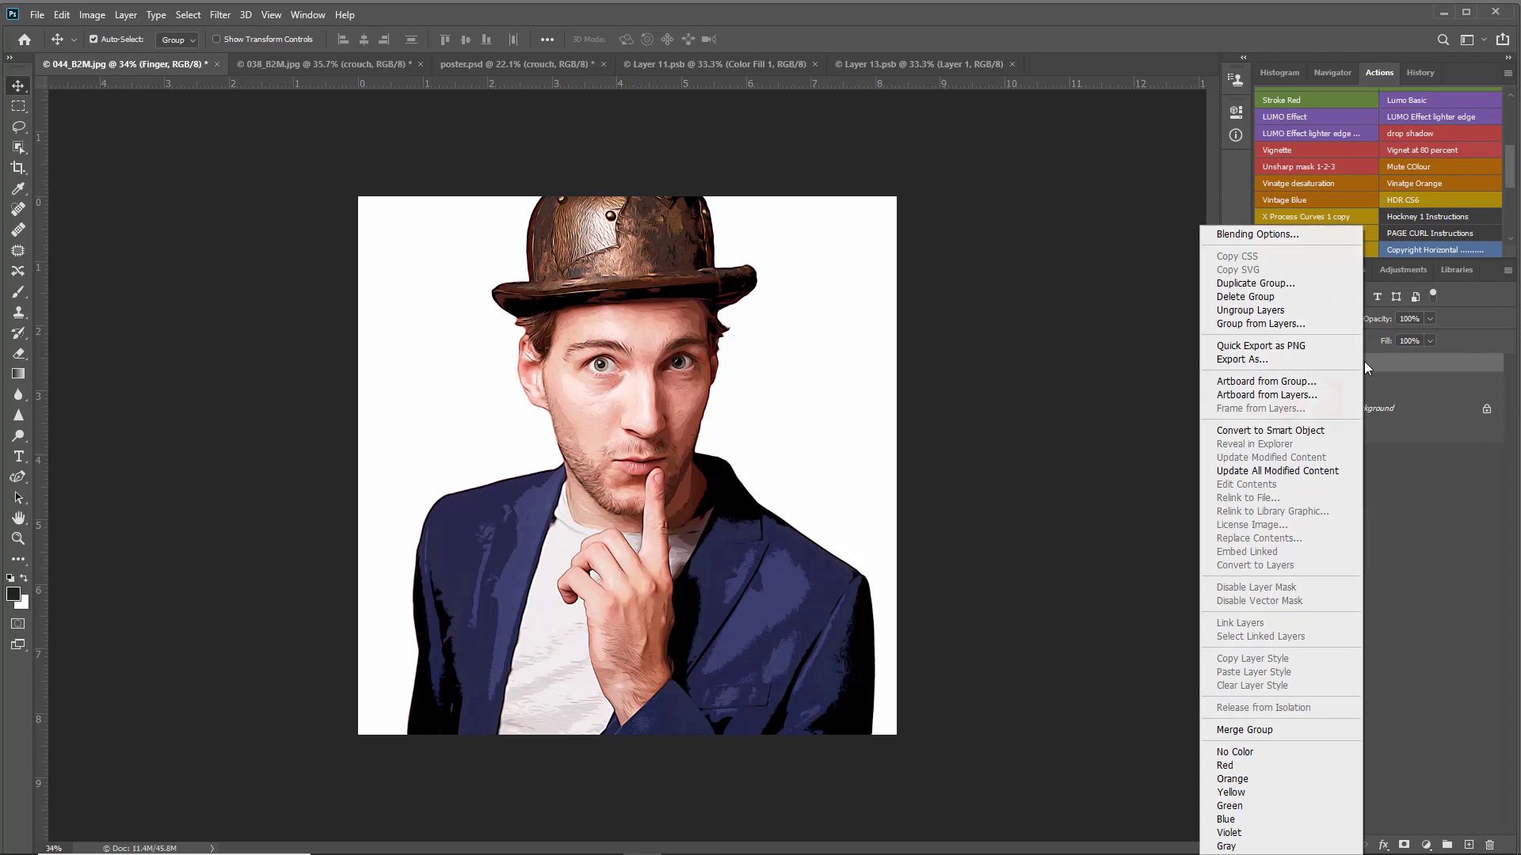
{"action": "left_click", "coordinate": [1234, 285]}
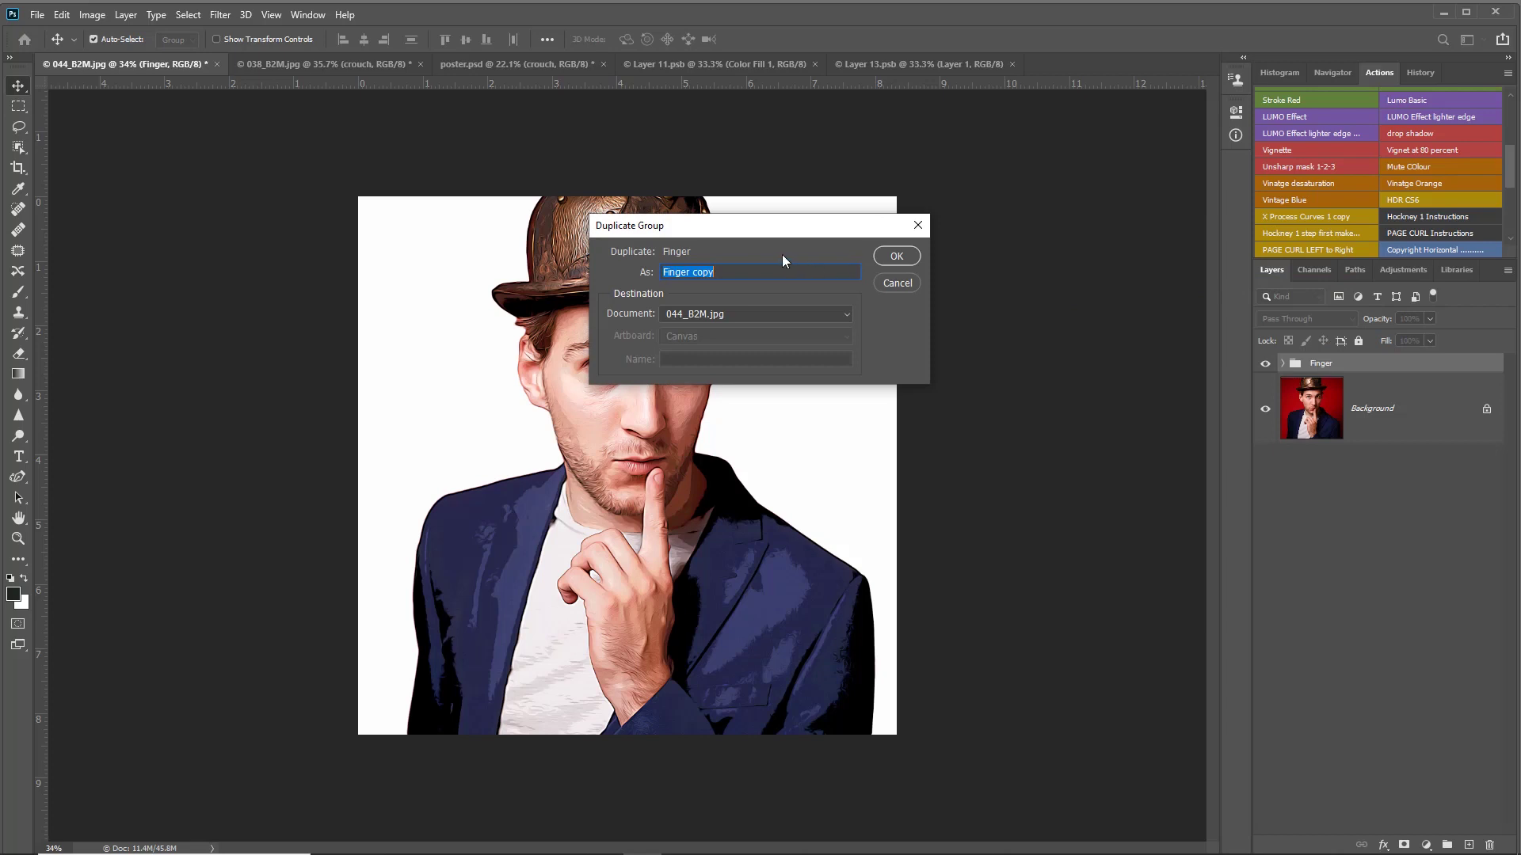
{"action": "left_click", "coordinate": [742, 315]}
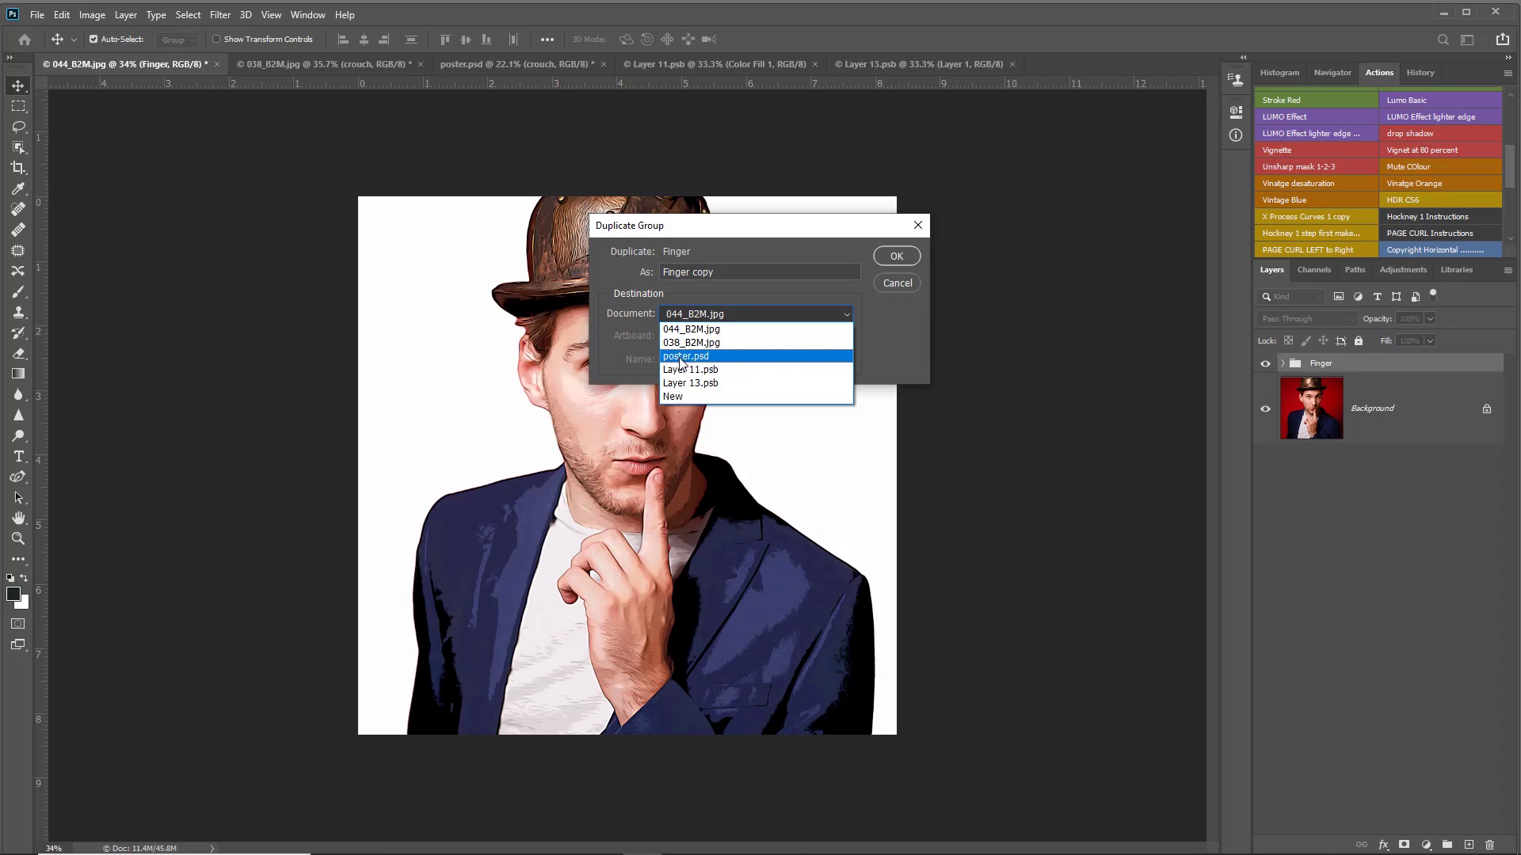
{"action": "left_click", "coordinate": [728, 356]}
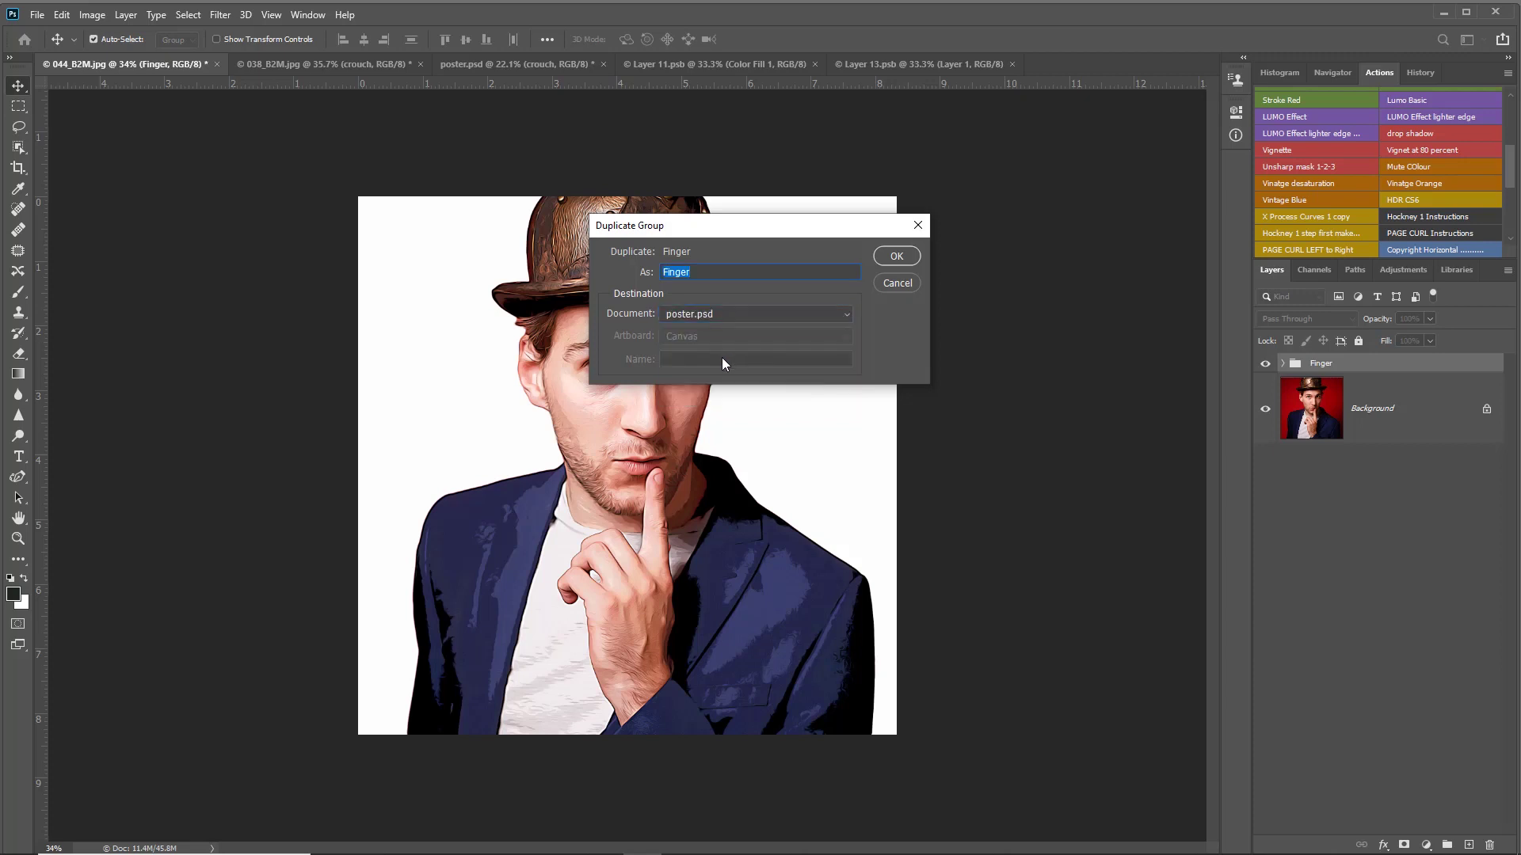
{"action": "left_click", "coordinate": [897, 256]}
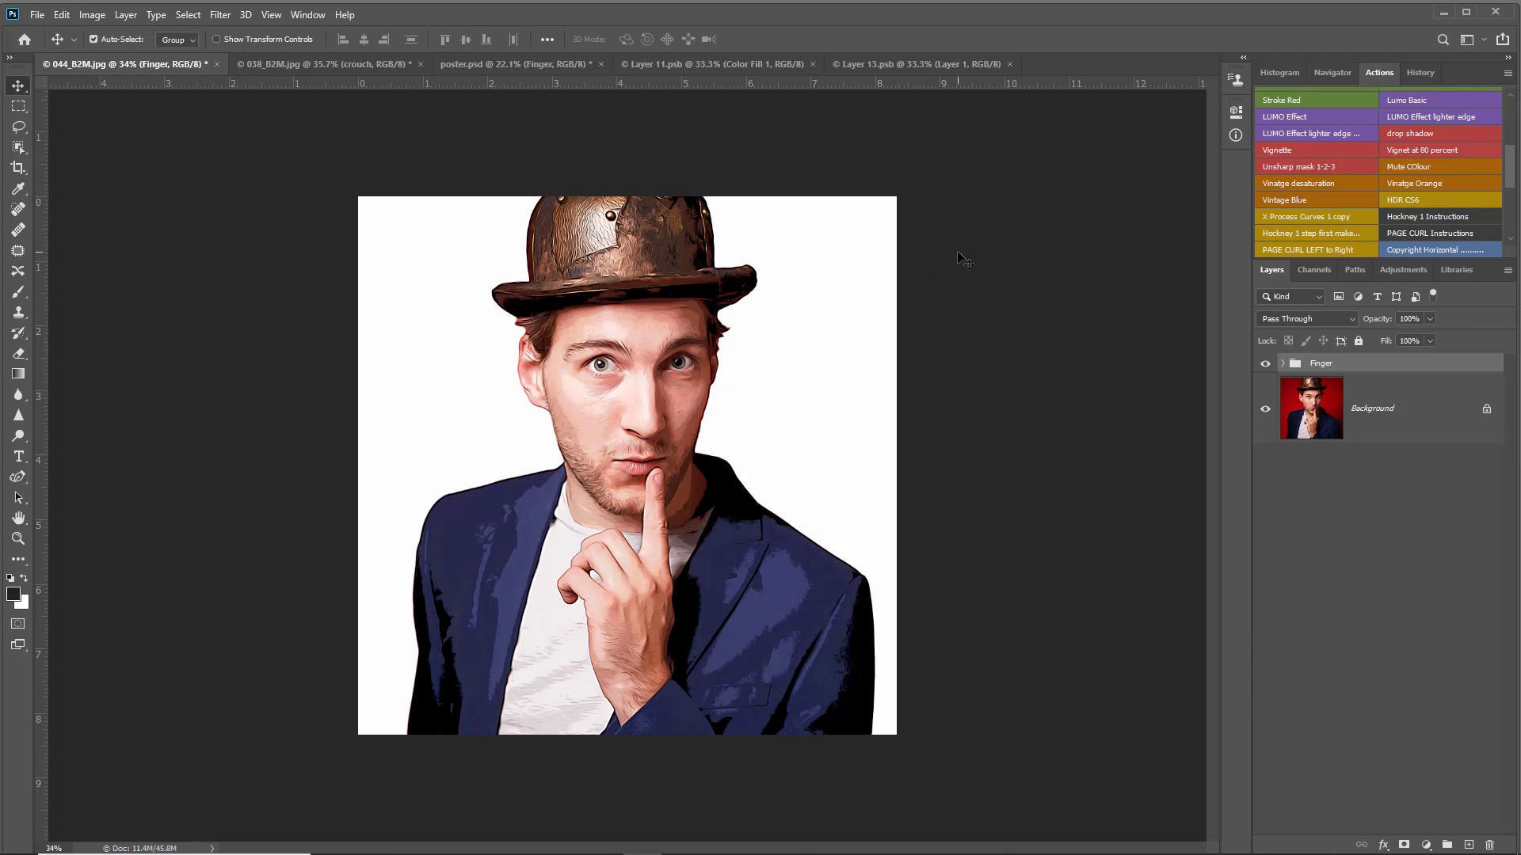
Step: Centre the finger portrait on the poster and nudge the crouching man further right
{"action": "left_click", "coordinate": [525, 63]}
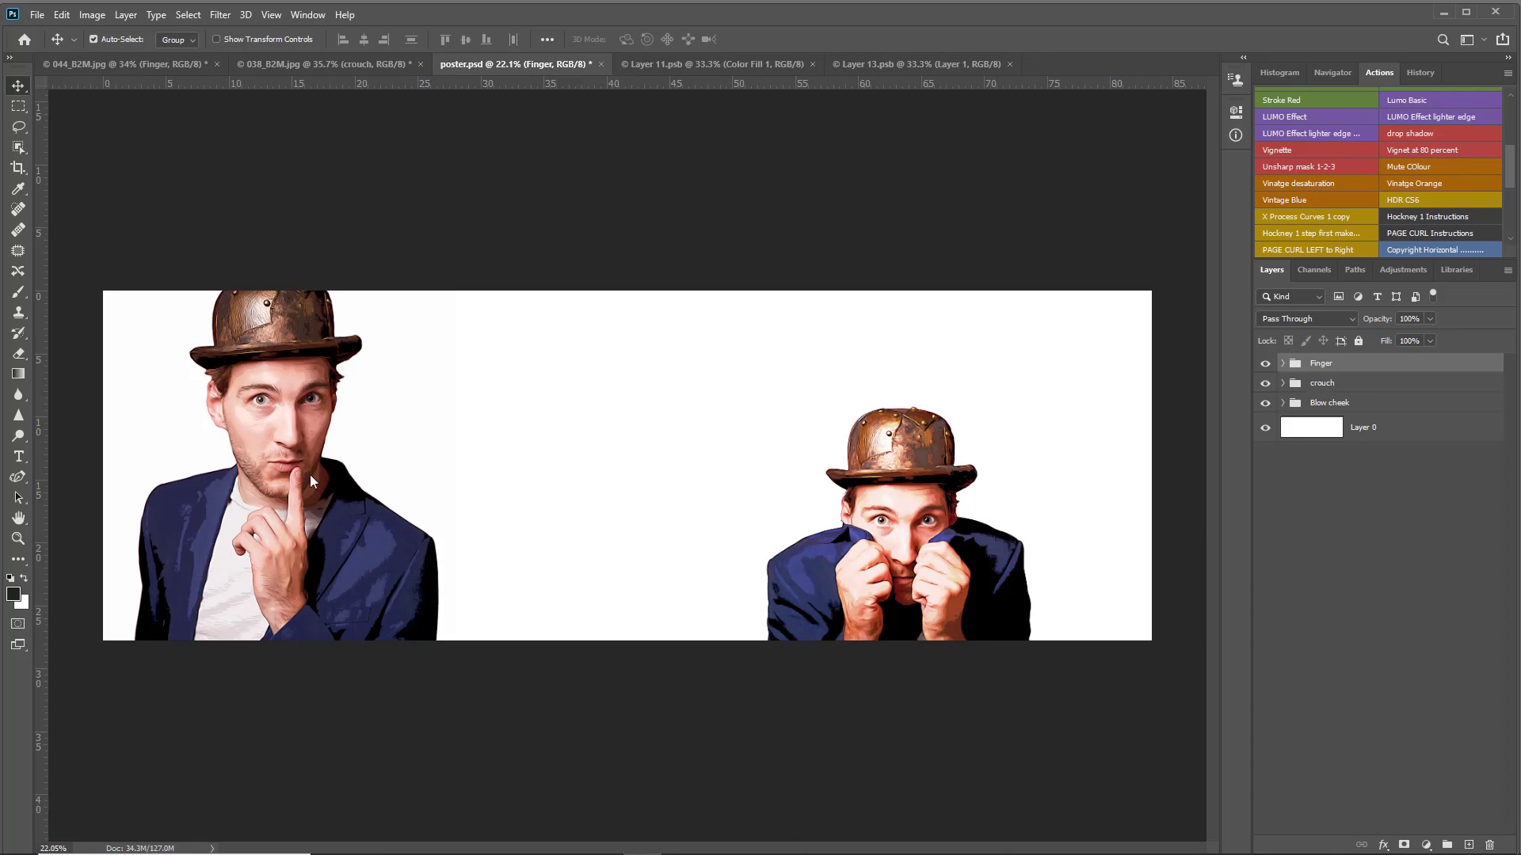
{"action": "left_click_drag", "start_coordinate": [293, 419], "coordinate": [635, 425]}
{"action": "left_click_drag", "start_coordinate": [936, 492], "coordinate": [966, 492]}
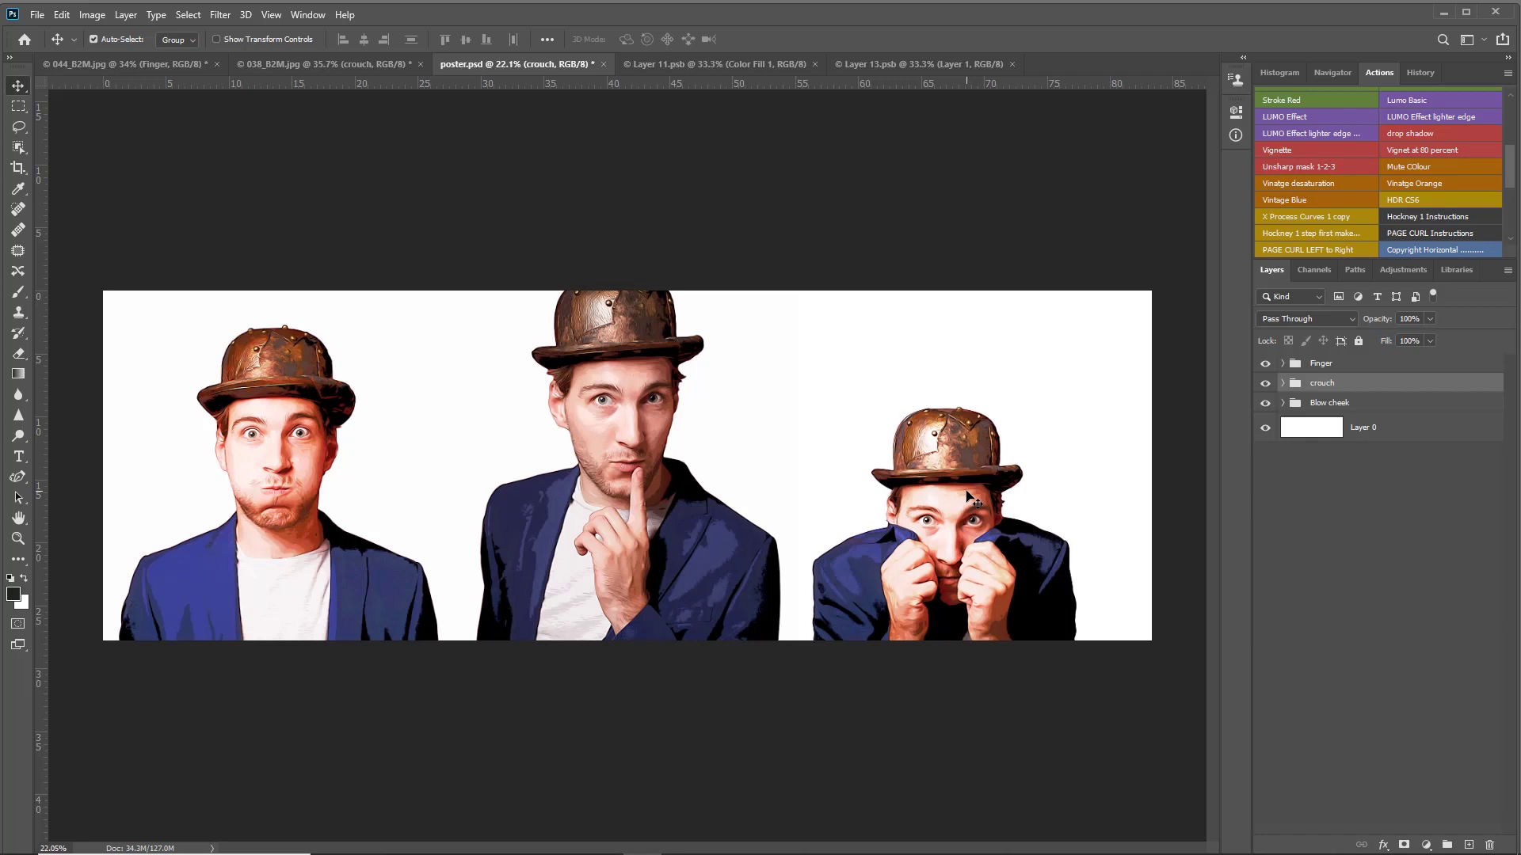
Step: Drag the Blow cheek Levels midtone slider slightly right to brighten it
{"action": "left_click", "coordinate": [1282, 403]}
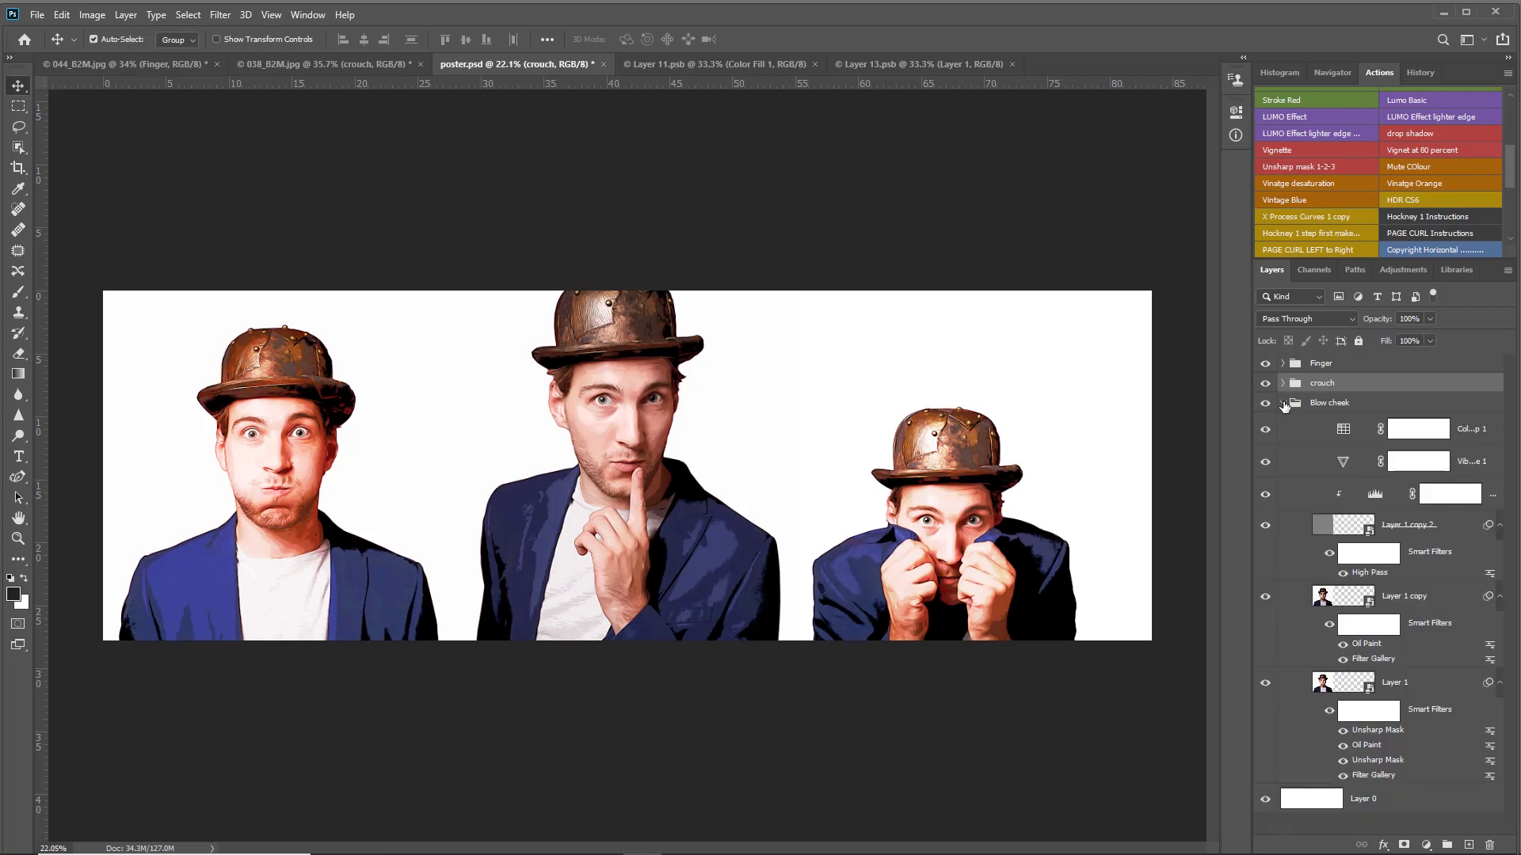
{"action": "double_click", "coordinate": [1374, 496]}
{"action": "left_click_drag", "start_coordinate": [1117, 279], "coordinate": [1135, 279]}
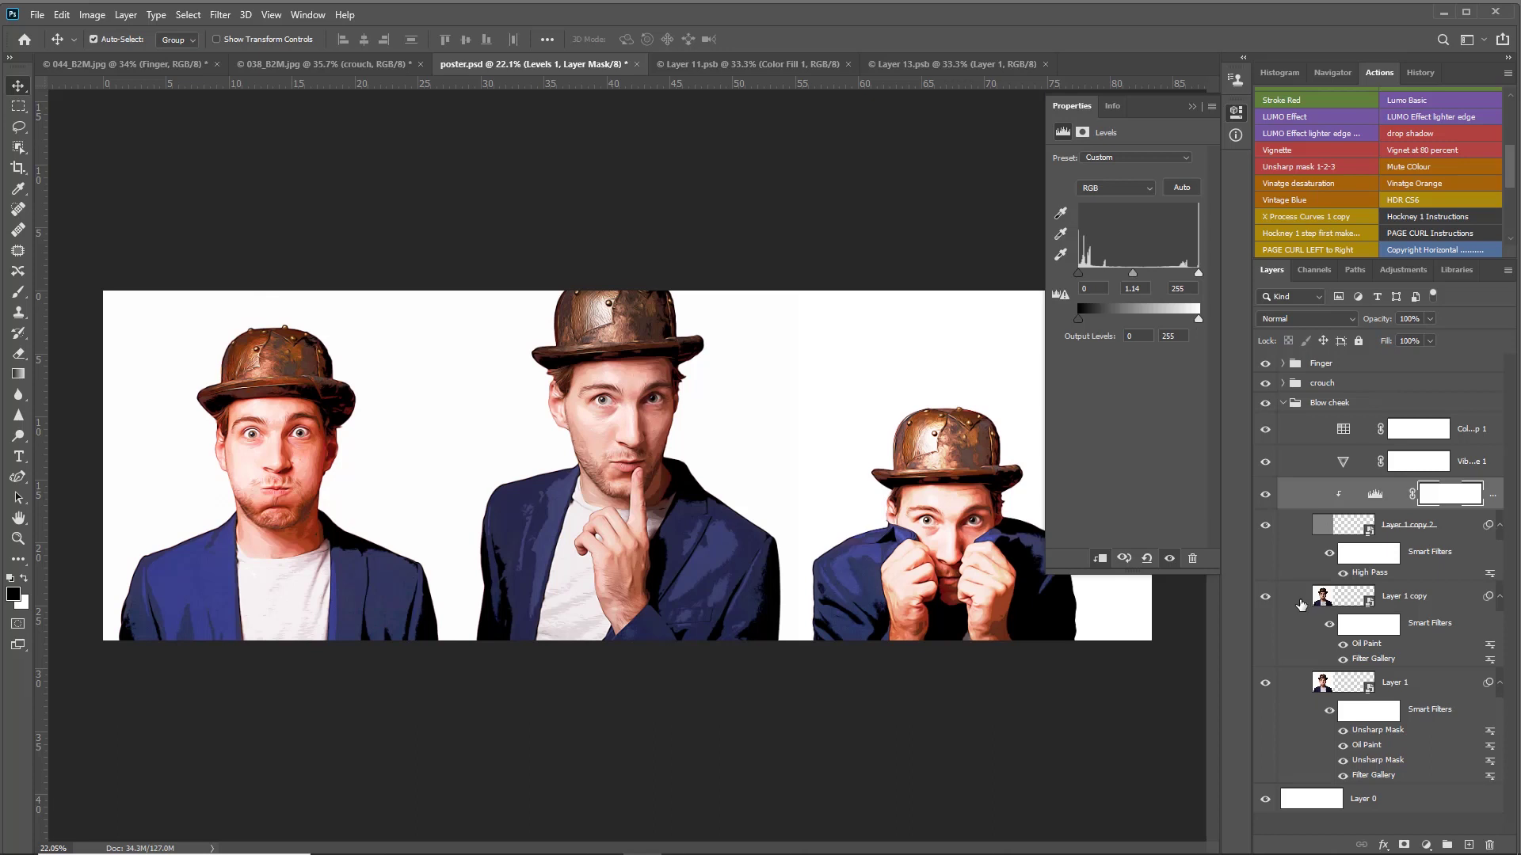
{"action": "left_click", "coordinate": [1191, 108]}
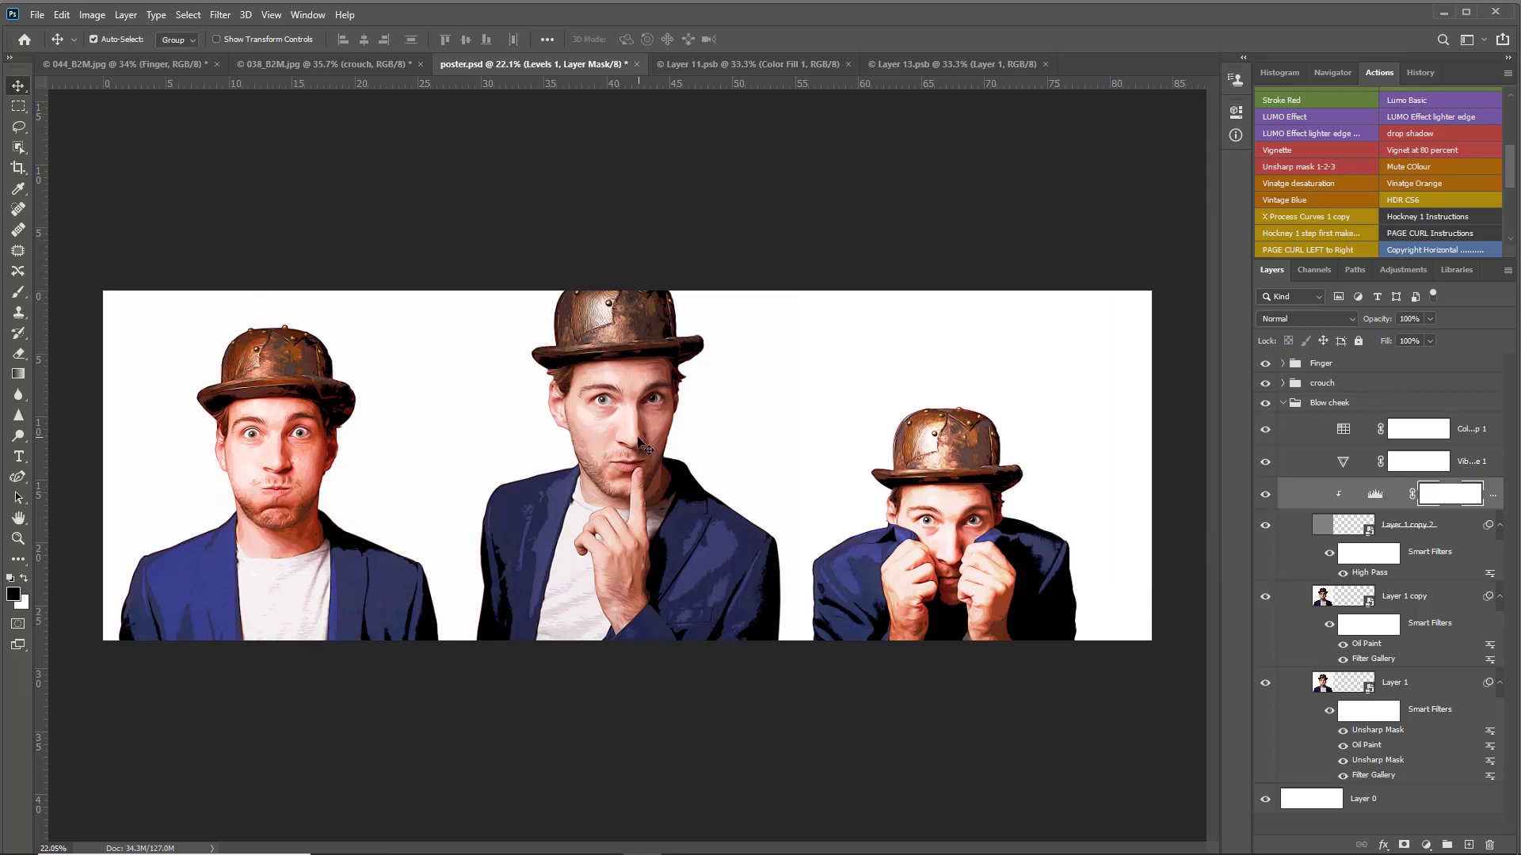
{"action": "left_click", "coordinate": [1283, 404]}
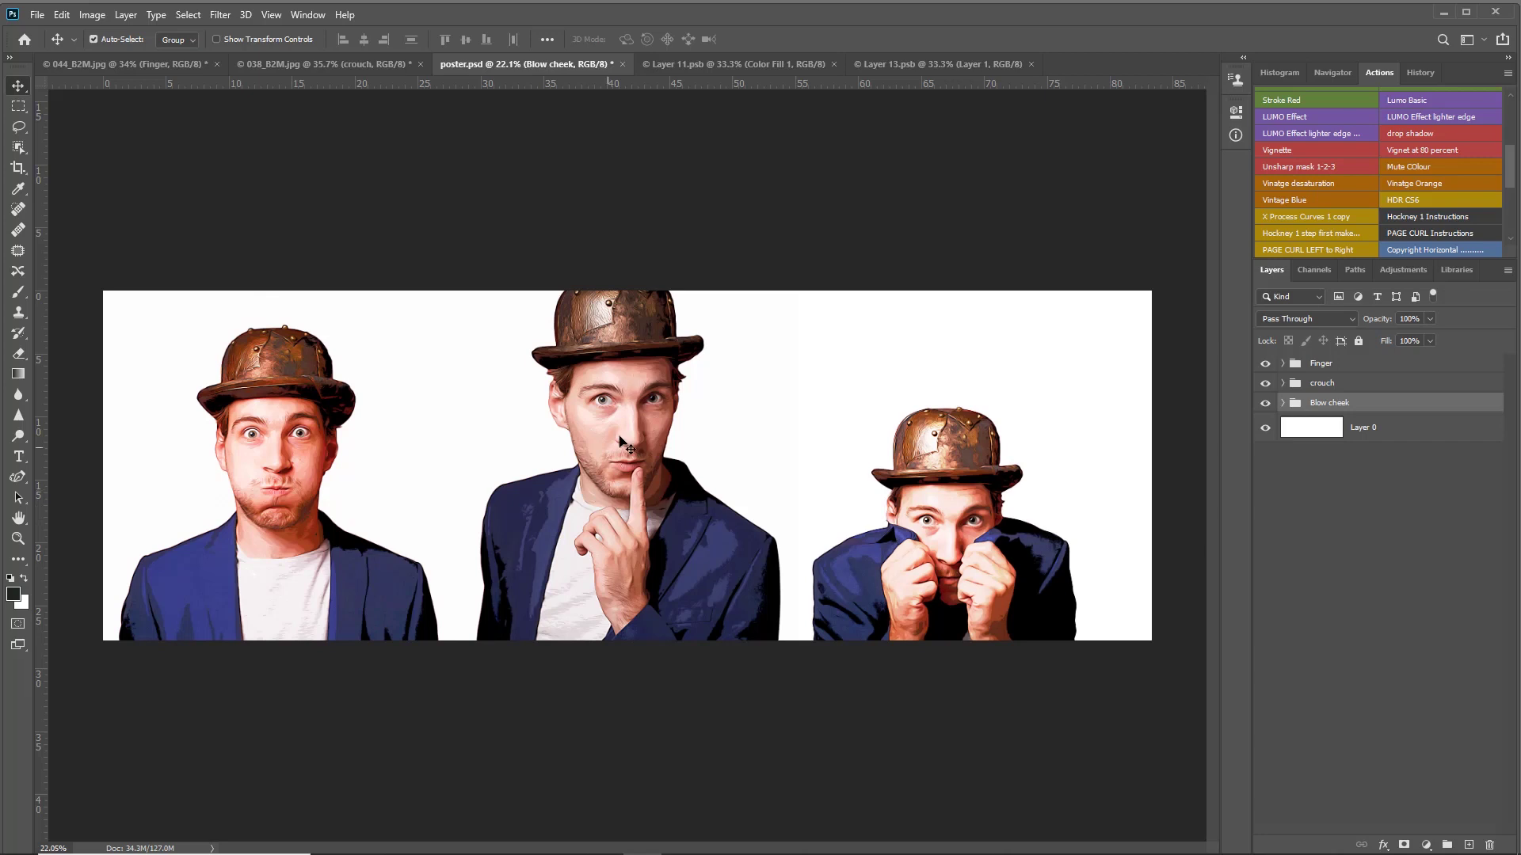
Step: Move the finger portrait left over the puffed-cheek man, hide guides, and expand the Finger group
{"action": "left_click_drag", "start_coordinate": [626, 438], "coordinate": [459, 441]}
{"action": "key", "text": "ctrl+;"}
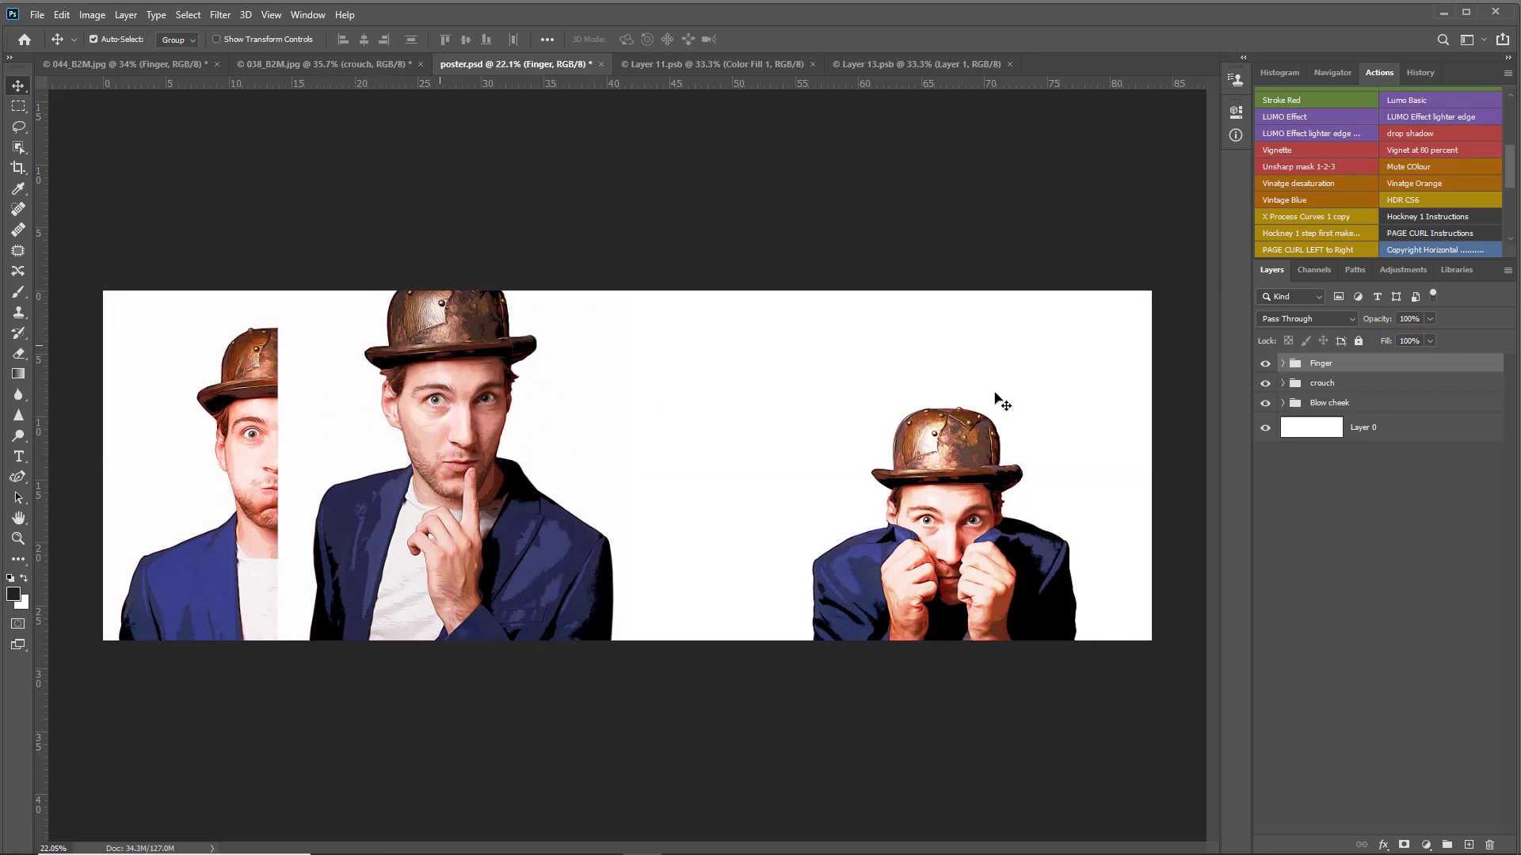
{"action": "left_click", "coordinate": [1283, 364]}
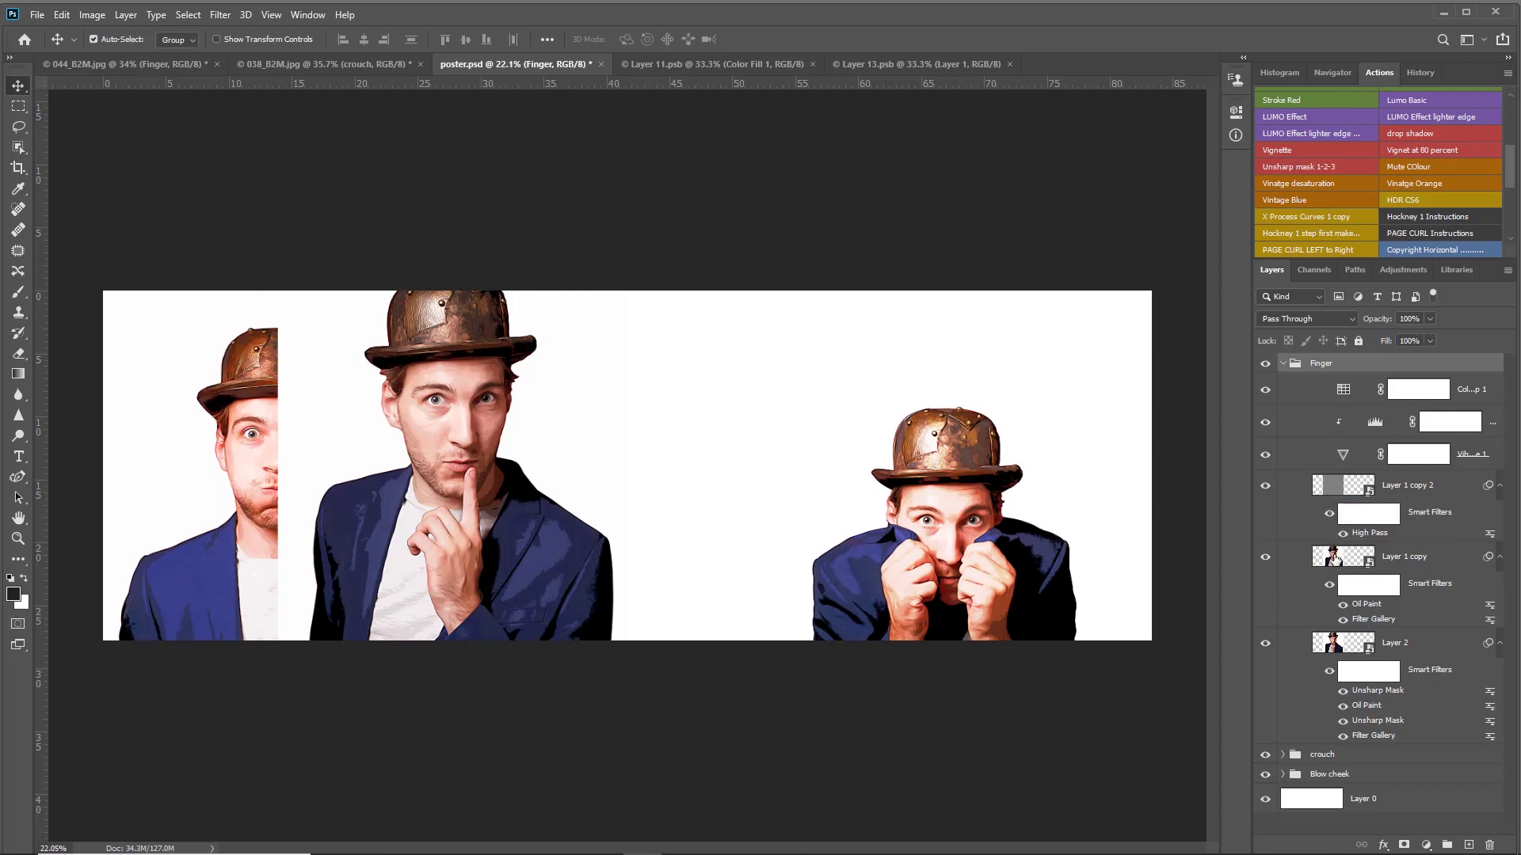
Step: Hide Color Fill 1 inside the finger portrait's Layer 14.psb smart object and save it
{"action": "double_click", "coordinate": [1336, 556]}
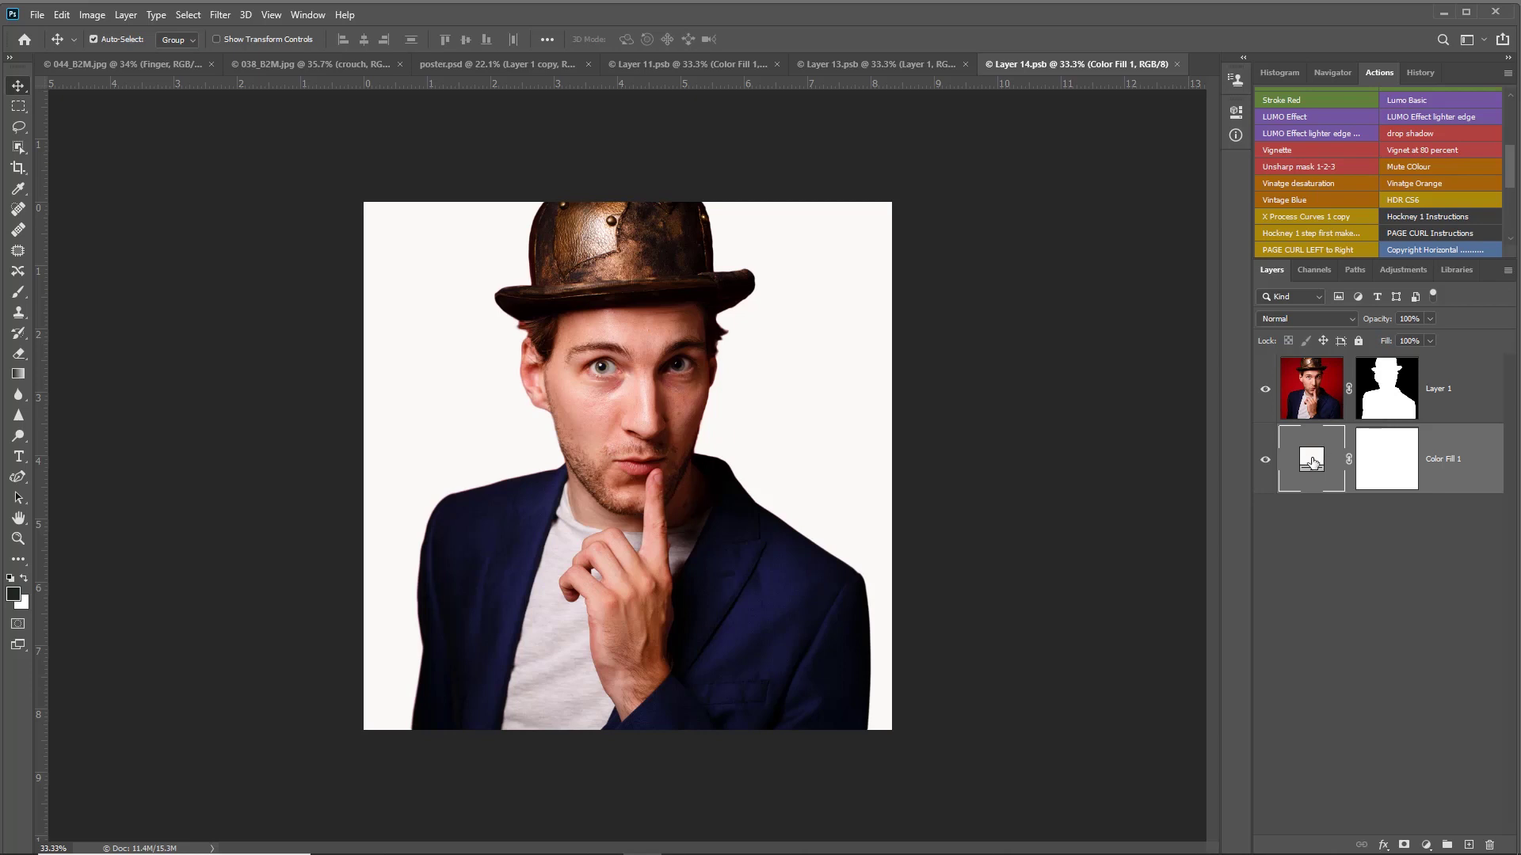
{"action": "left_click", "coordinate": [1266, 461]}
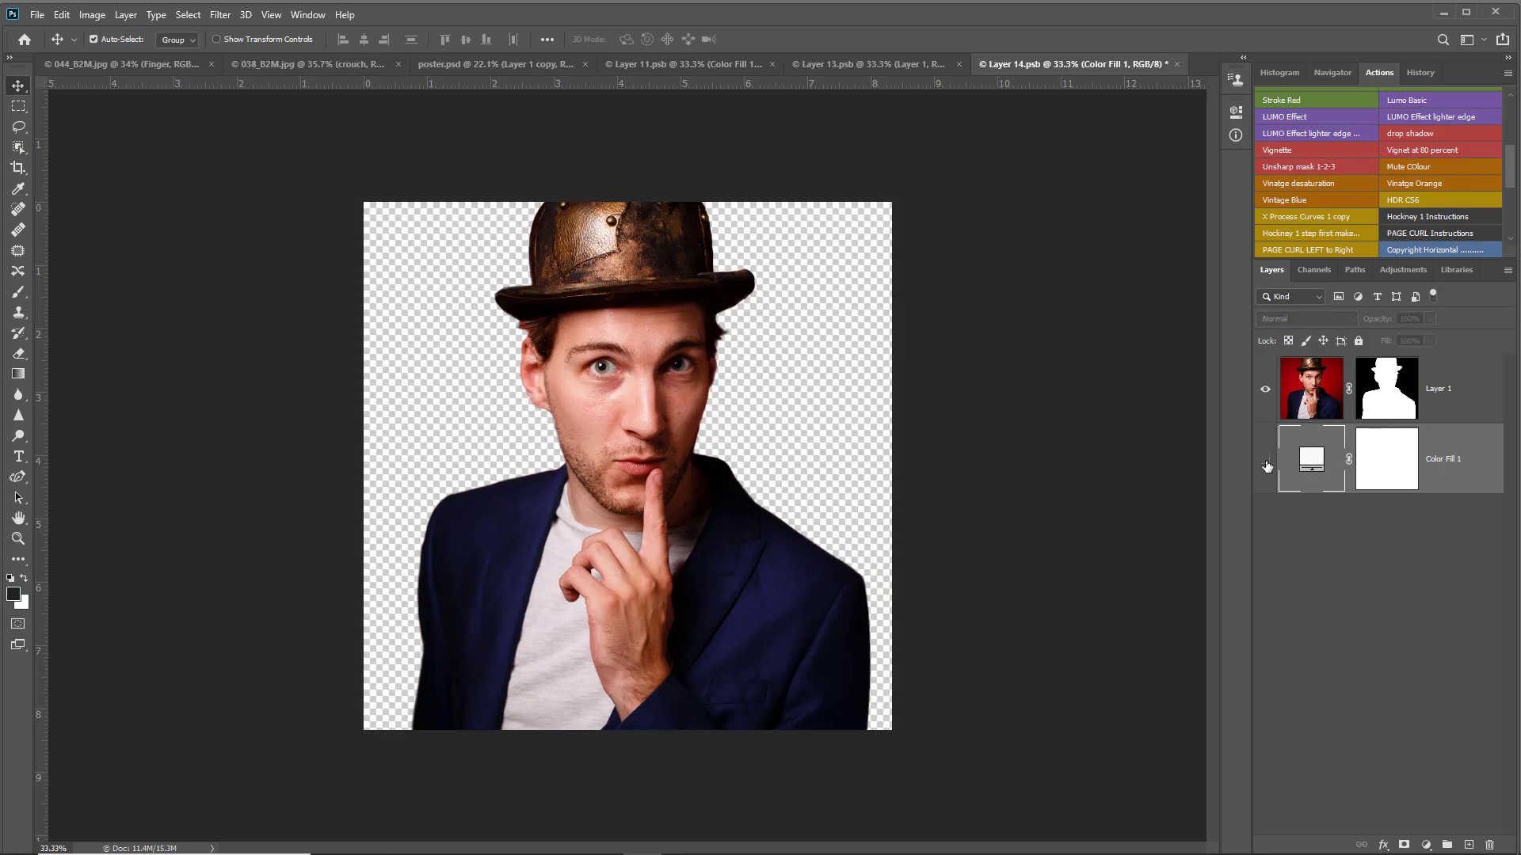
{"action": "key", "text": "ctrl"}
{"action": "key", "text": "ctrl+s"}
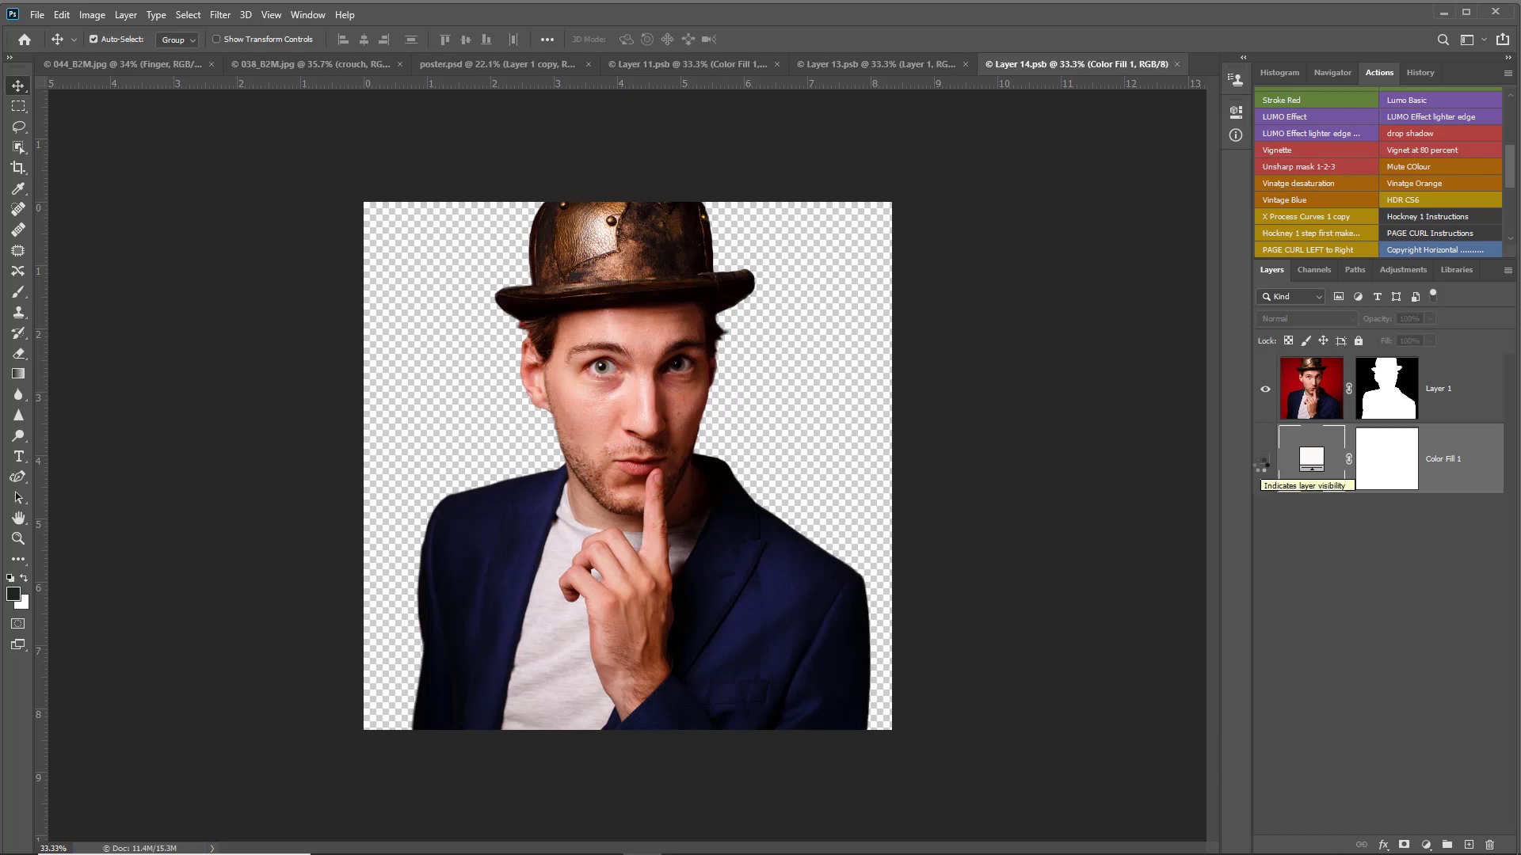
{"action": "left_click", "coordinate": [475, 64]}
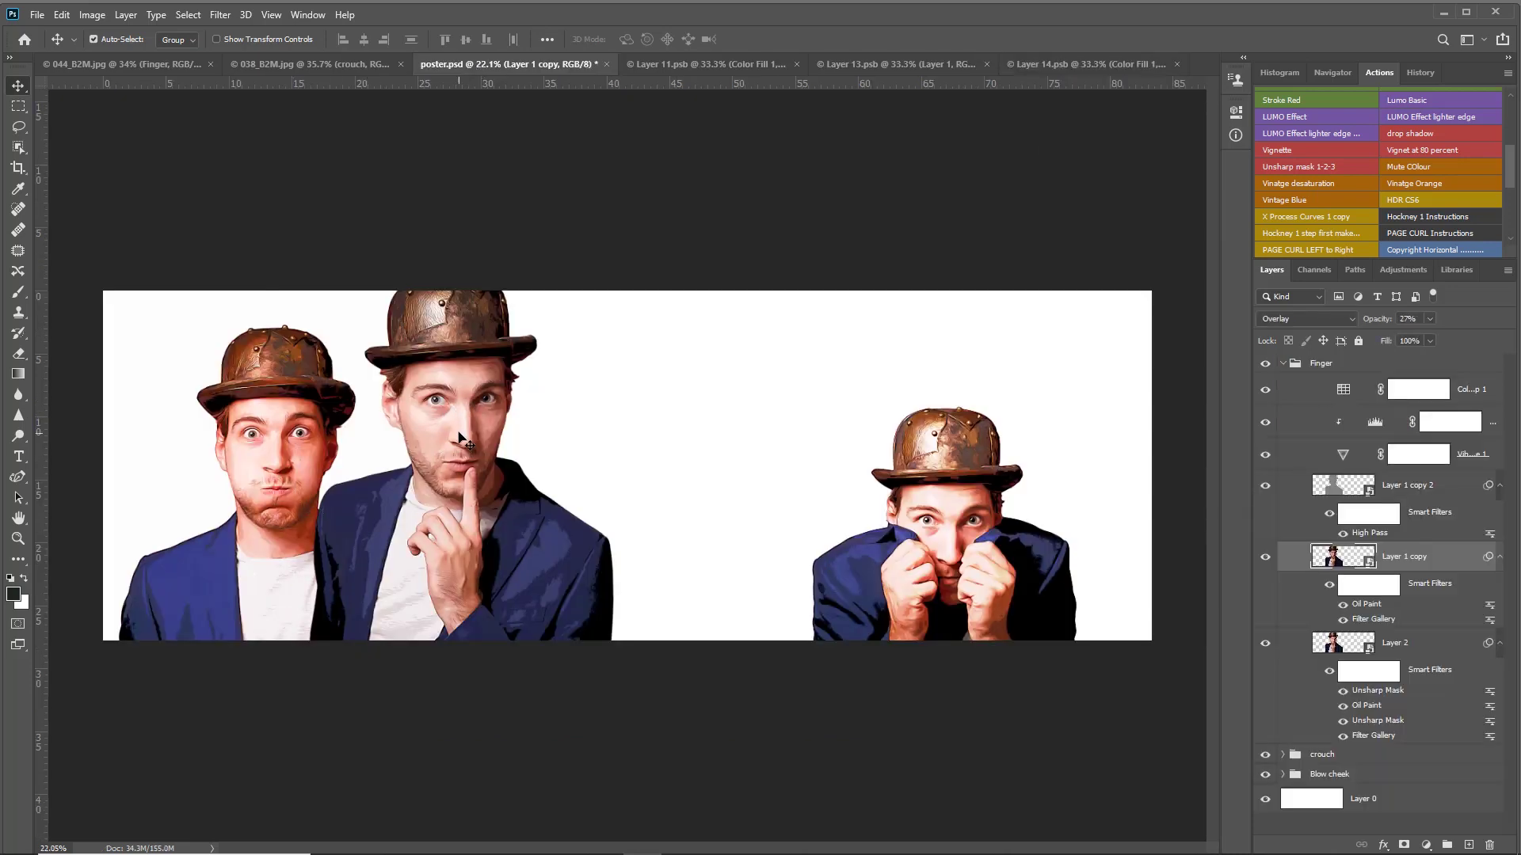
Step: Shift the finger portrait right and slide the crouching man left behind it, then expand crouch
{"action": "left_click_drag", "start_coordinate": [502, 433], "coordinate": [646, 429]}
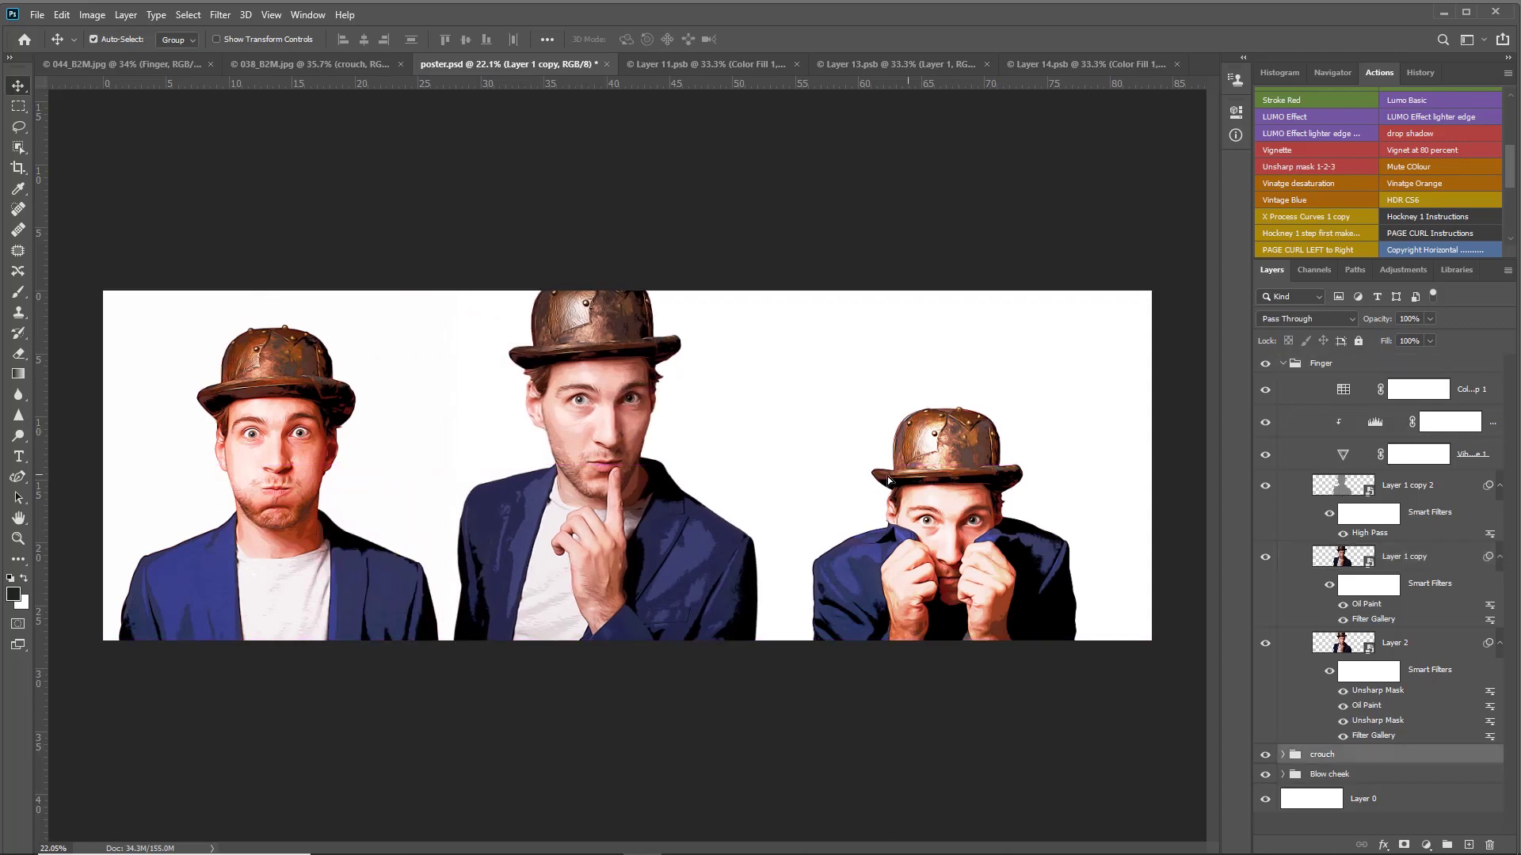
{"action": "left_click_drag", "start_coordinate": [888, 479], "coordinate": [436, 472]}
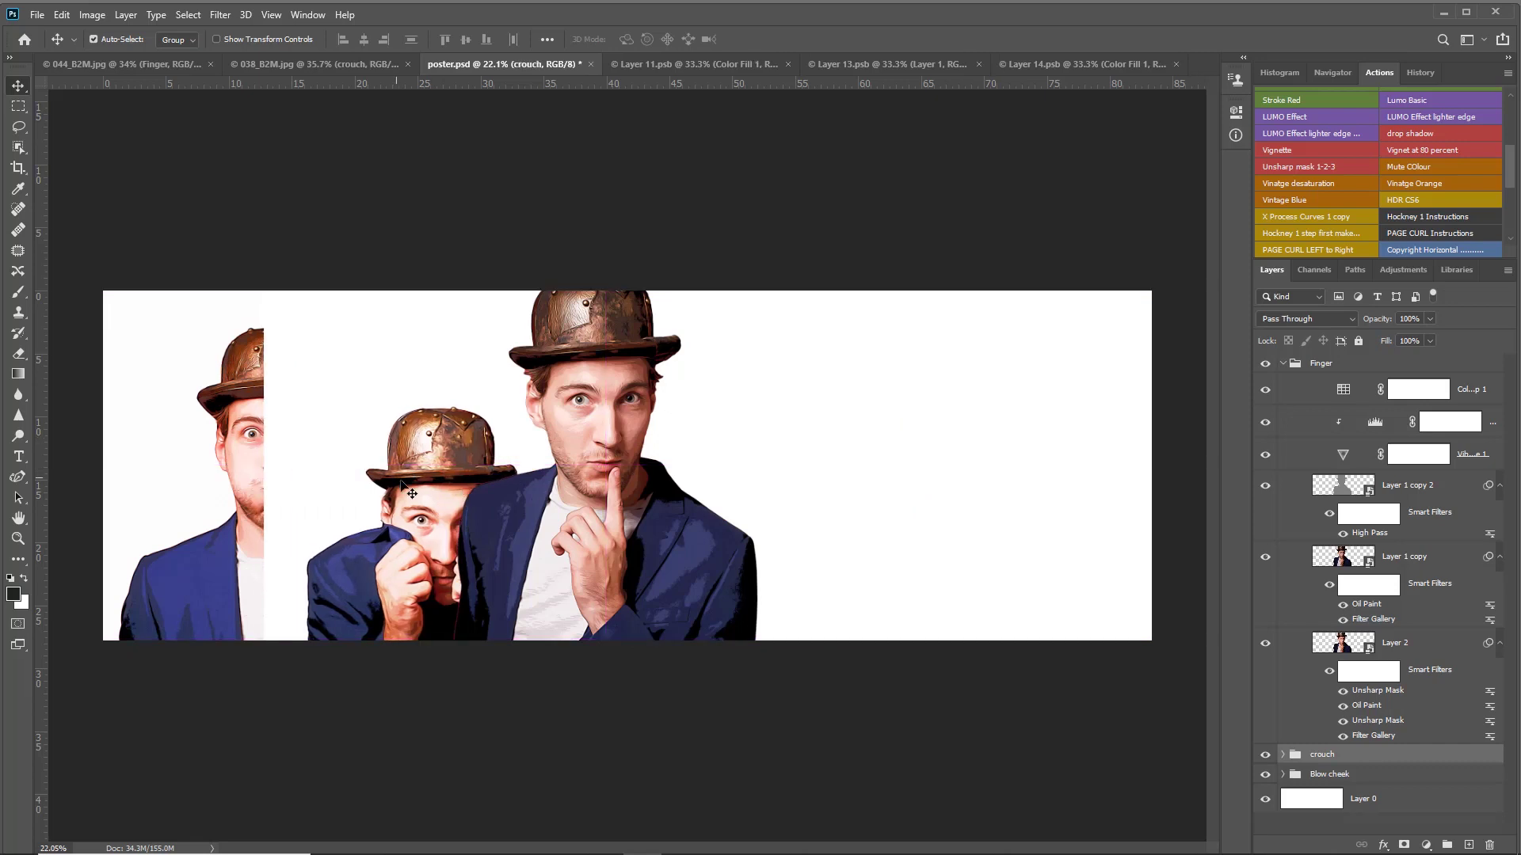
{"action": "left_click", "coordinate": [1283, 363]}
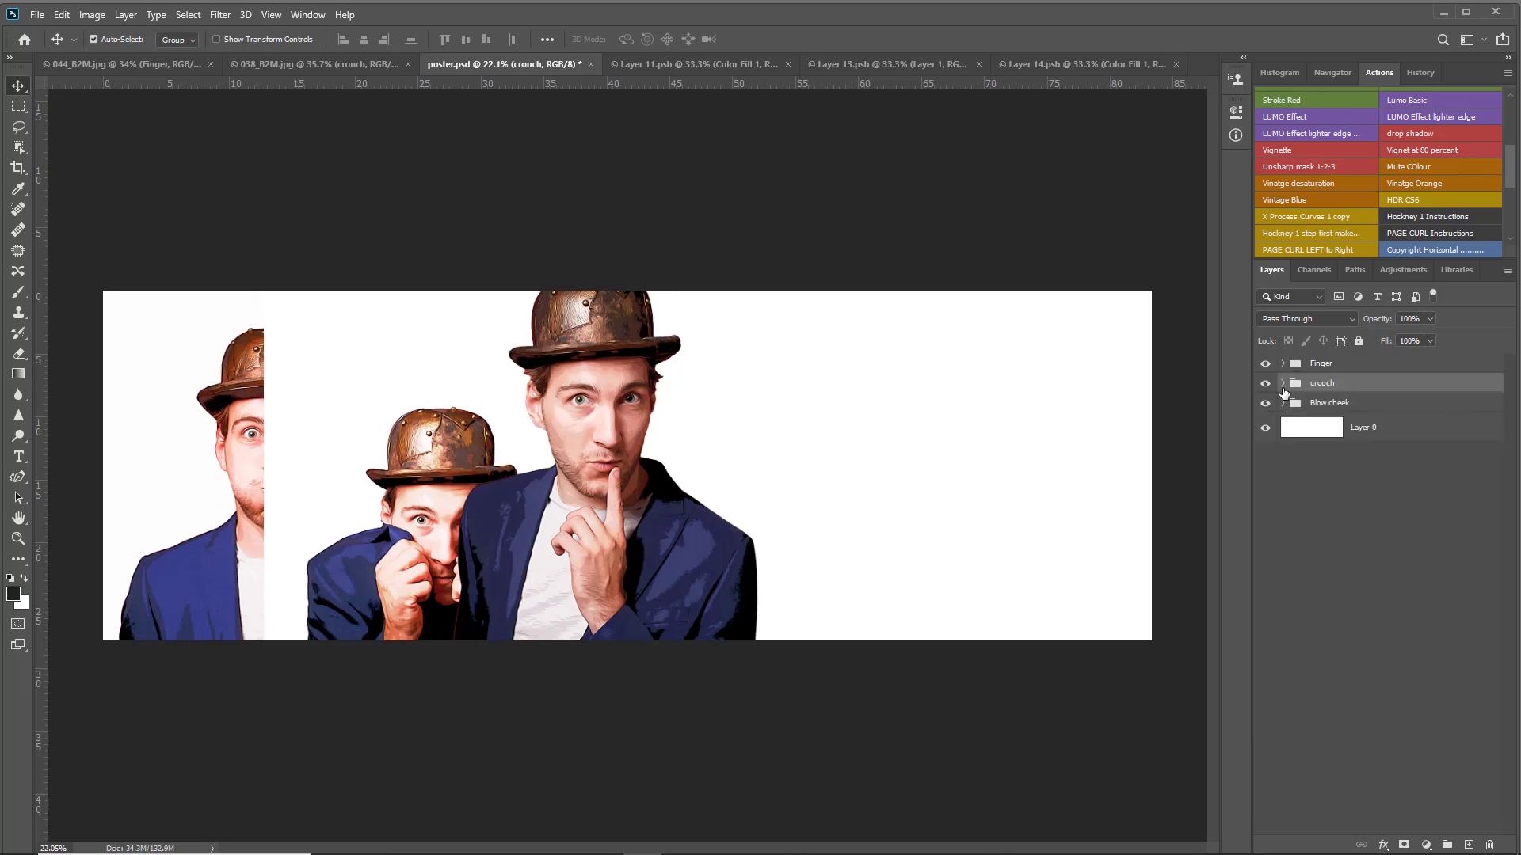
{"action": "left_click", "coordinate": [1283, 383]}
Step: Hide Color Fill 1 inside the crouching portrait's Layer 15.psb smart object and save it
{"action": "left_click", "coordinate": [1332, 581]}
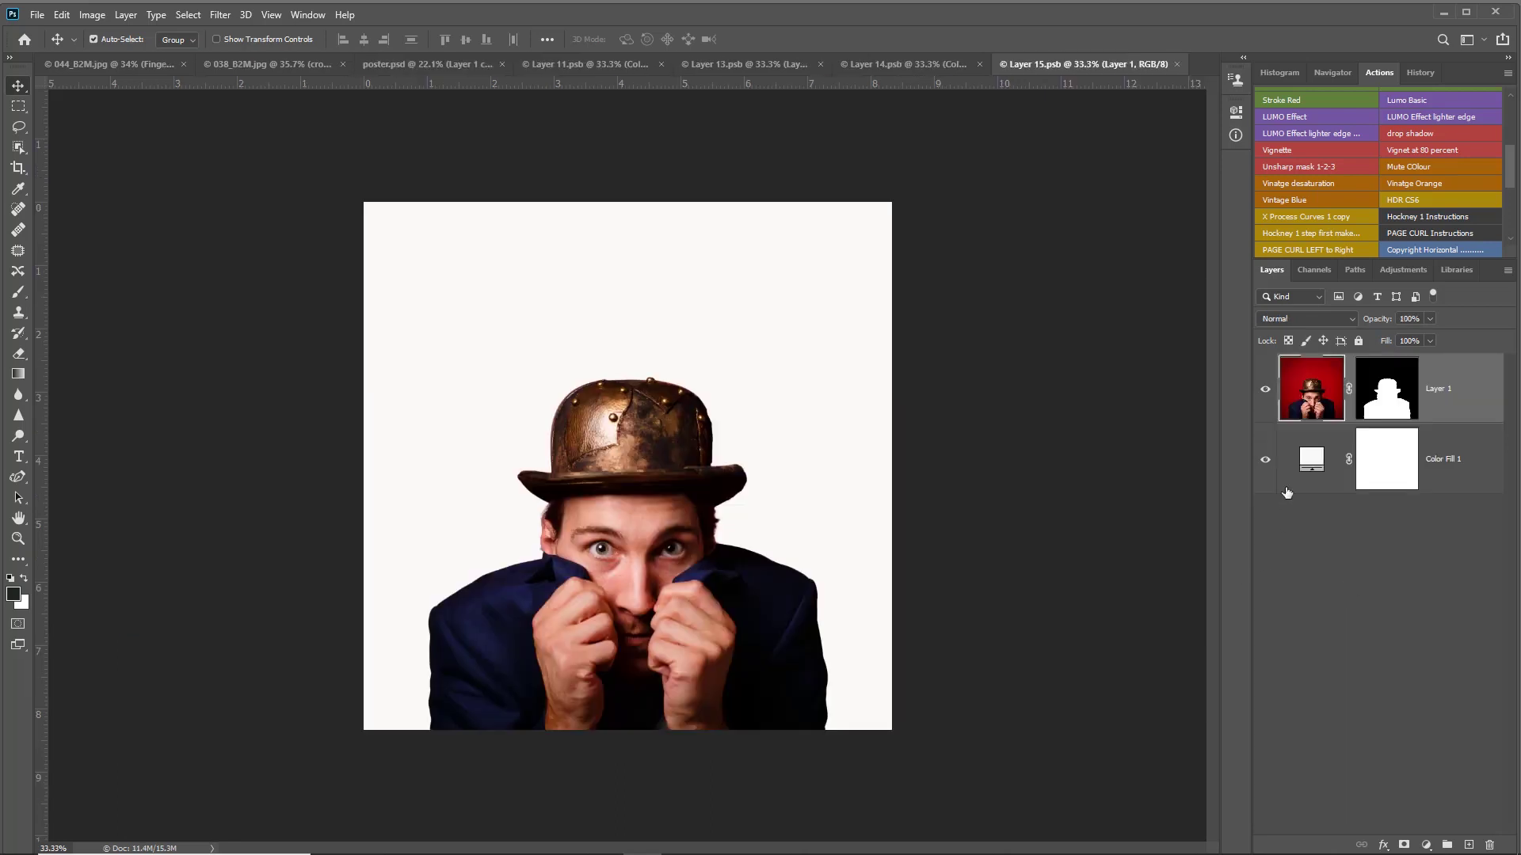
{"action": "left_click", "coordinate": [1265, 459]}
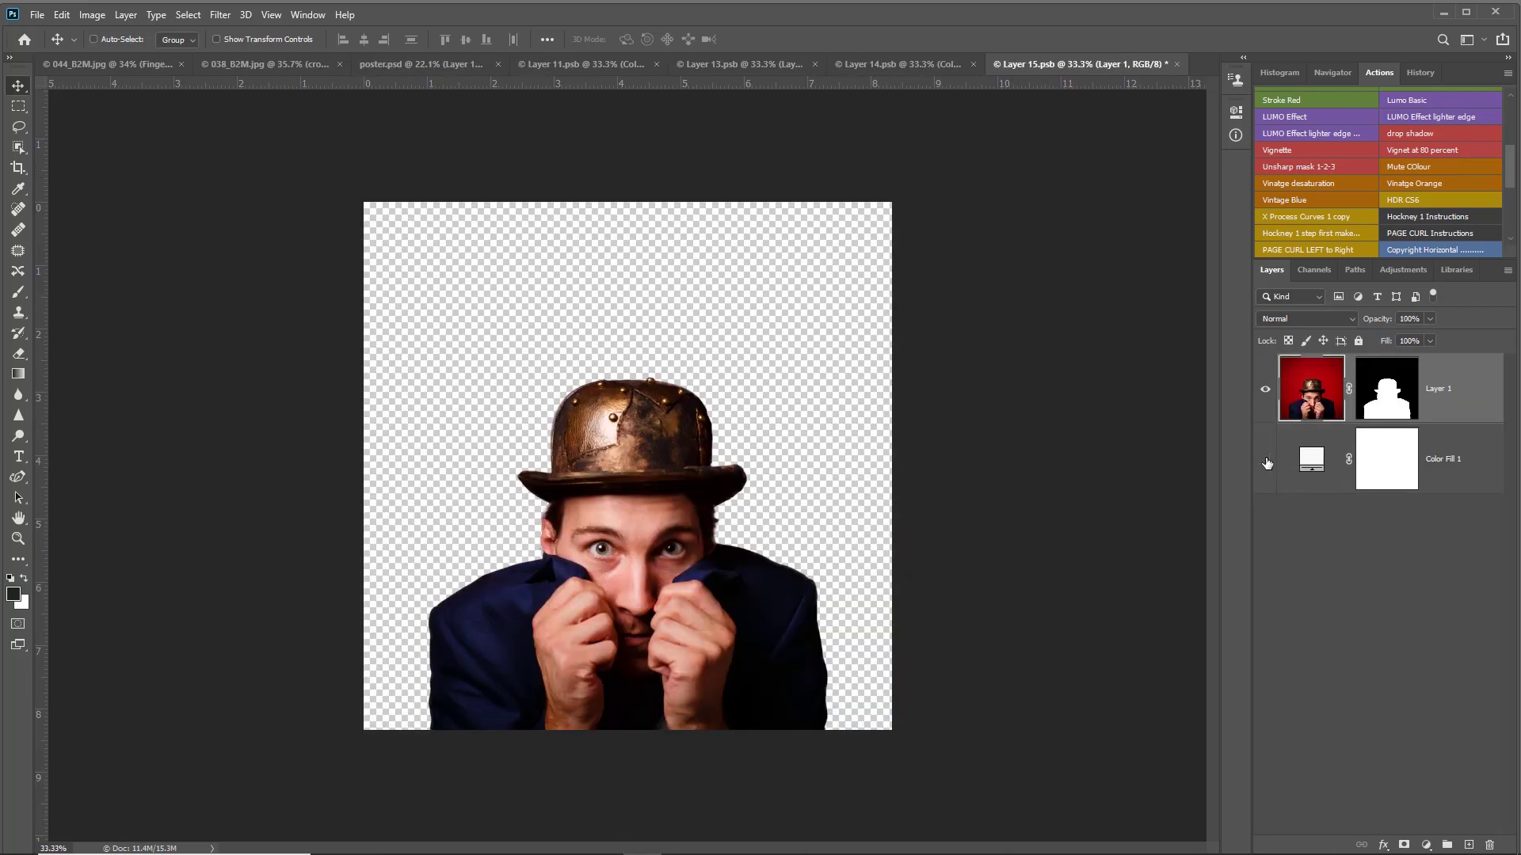
{"action": "key", "text": "ctrl+s"}
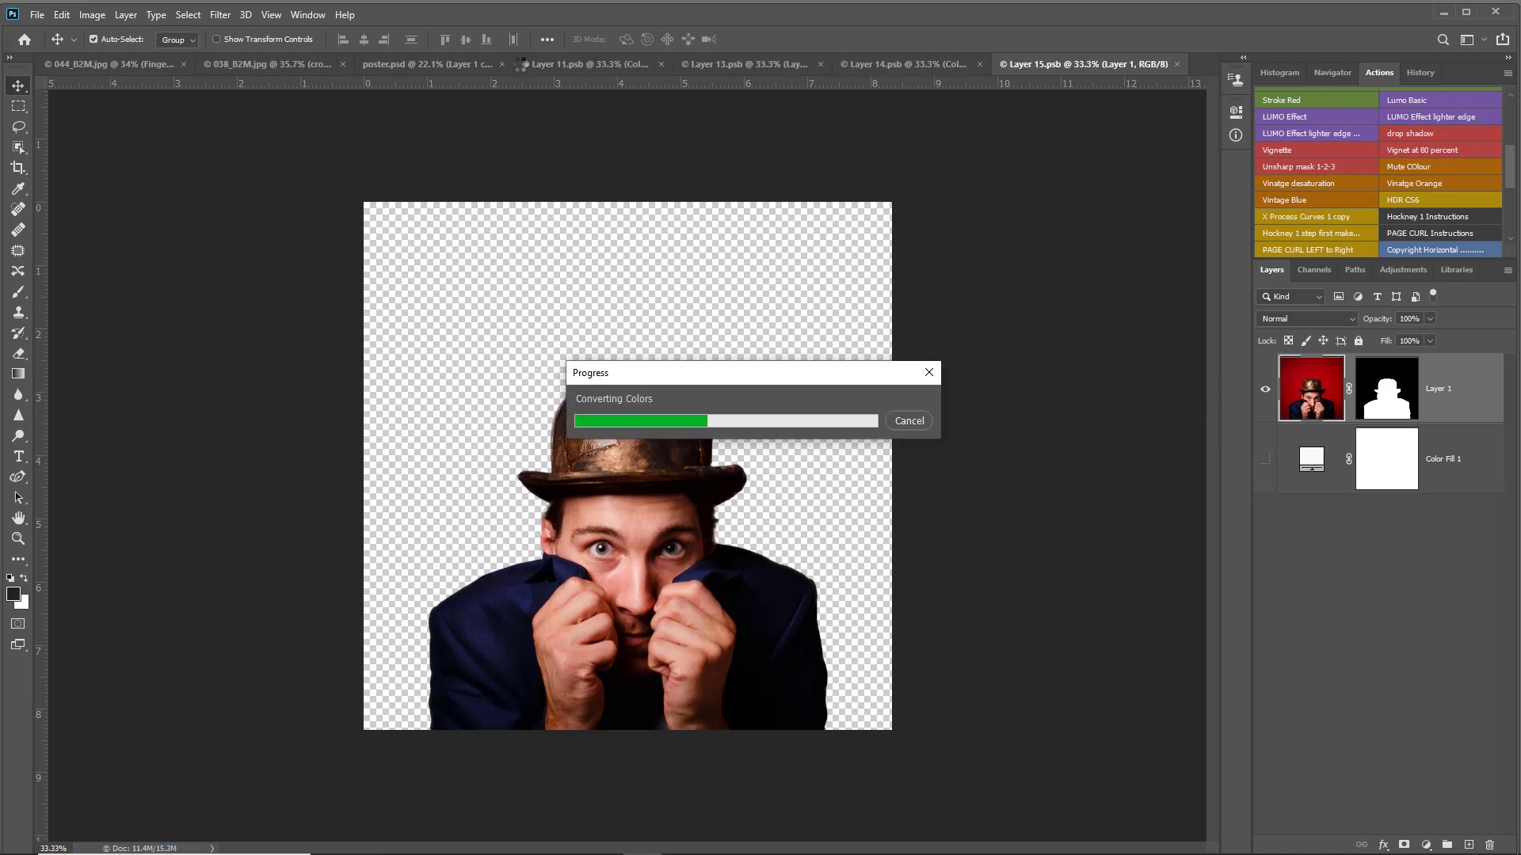
{"action": "left_click", "coordinate": [464, 64]}
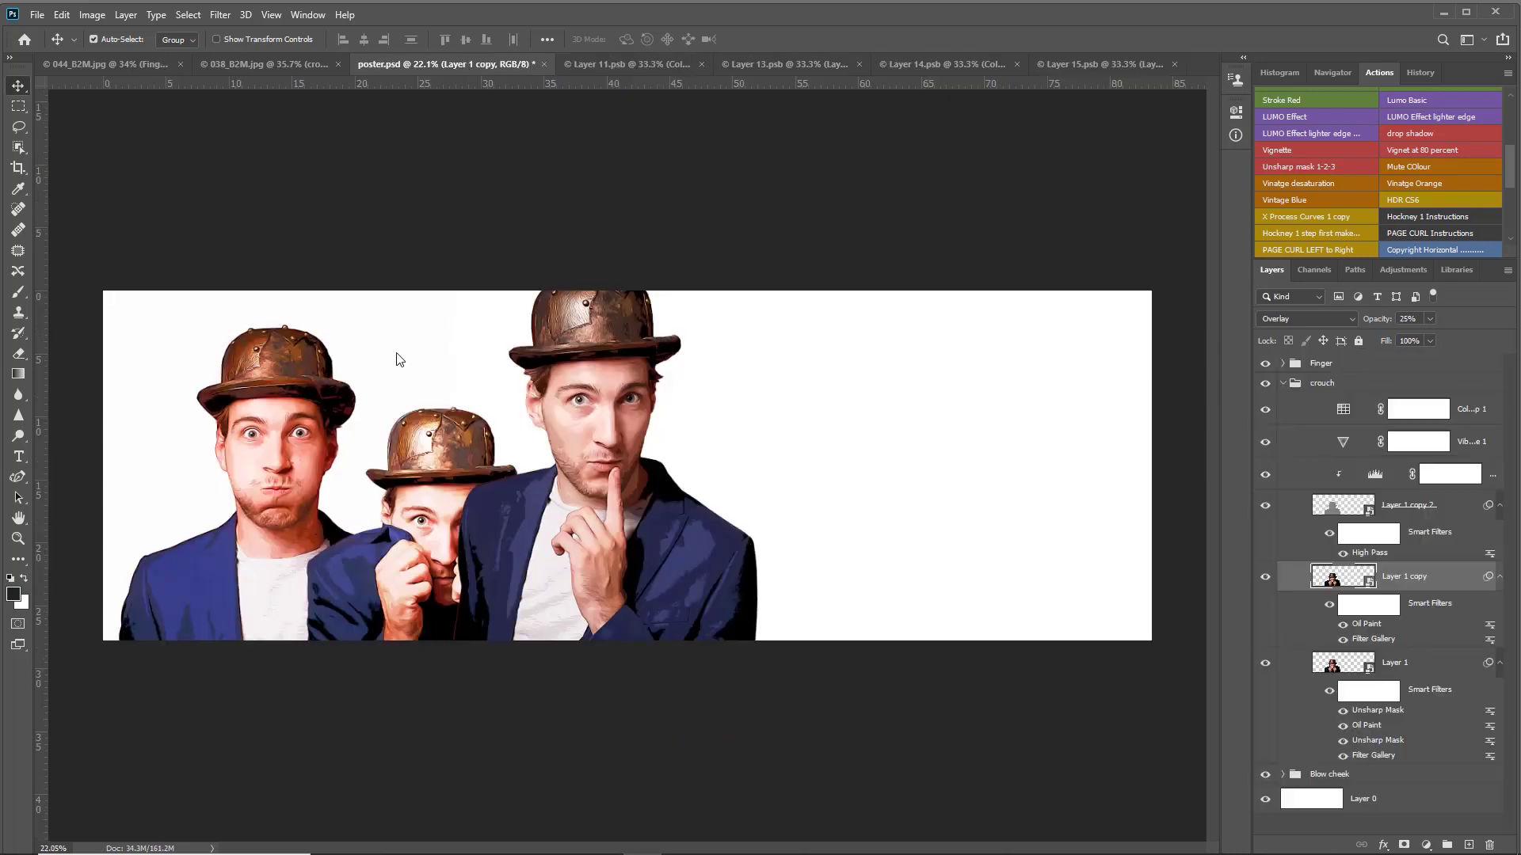
Step: Collapse the crouch group and expand the Blow cheek group in the Layers panel
{"action": "left_click", "coordinate": [279, 440]}
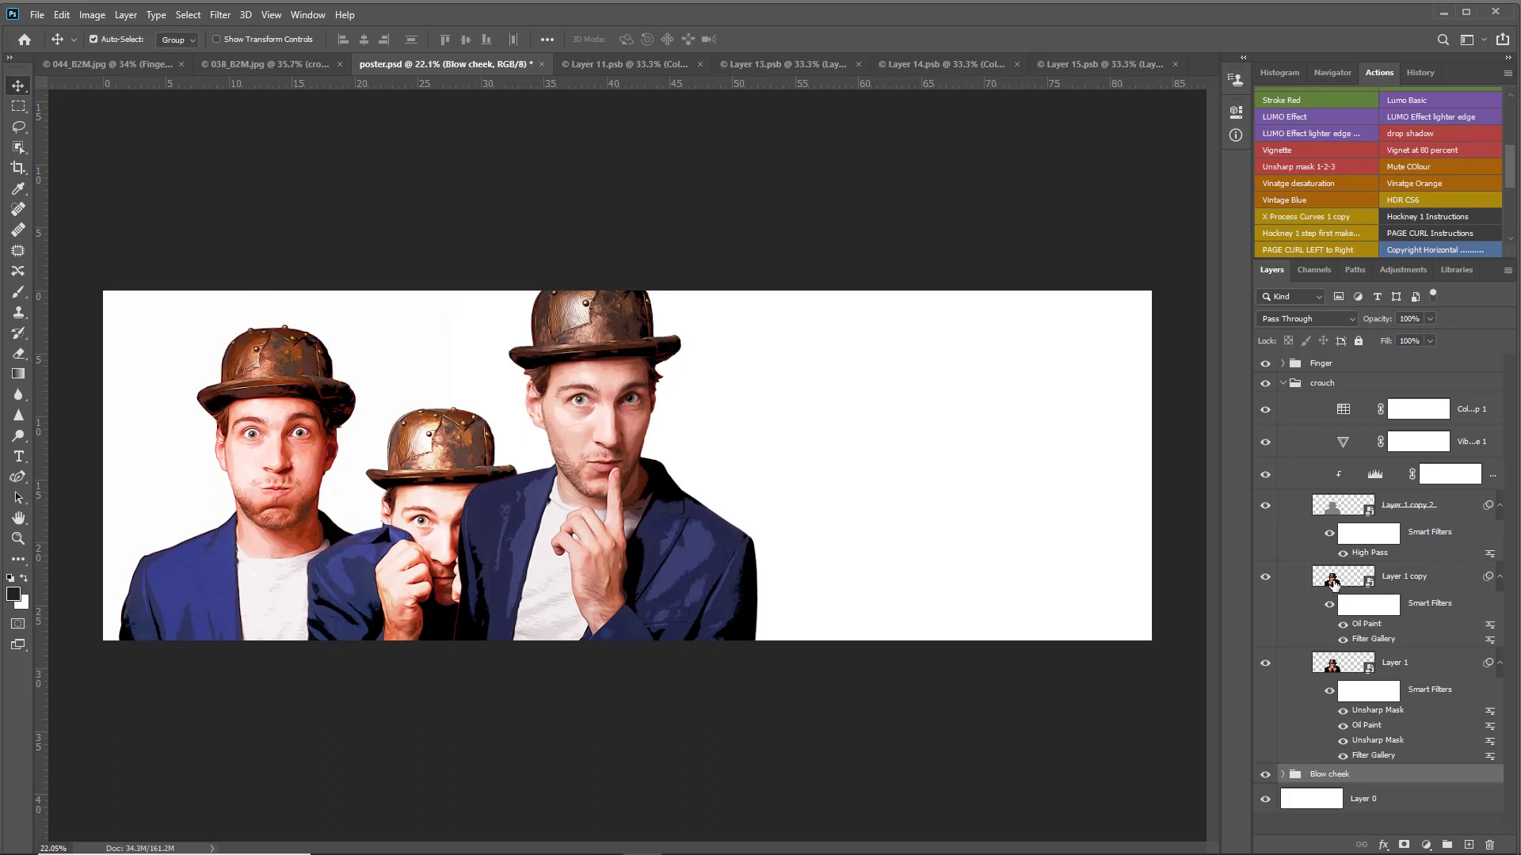
{"action": "left_click", "coordinate": [440, 530]}
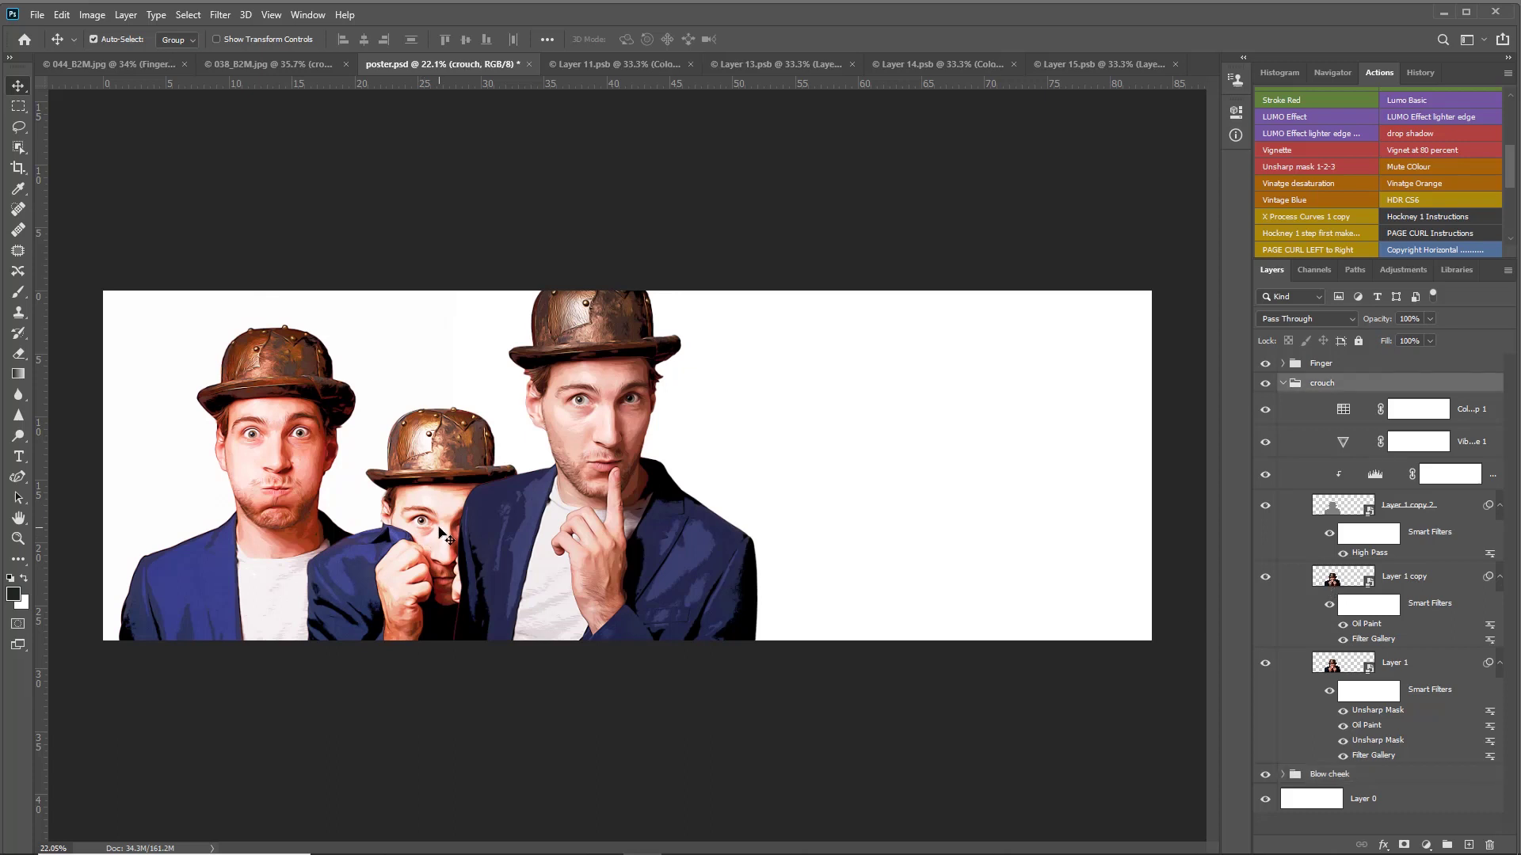
{"action": "left_click", "coordinate": [1283, 384]}
{"action": "left_click", "coordinate": [1283, 404]}
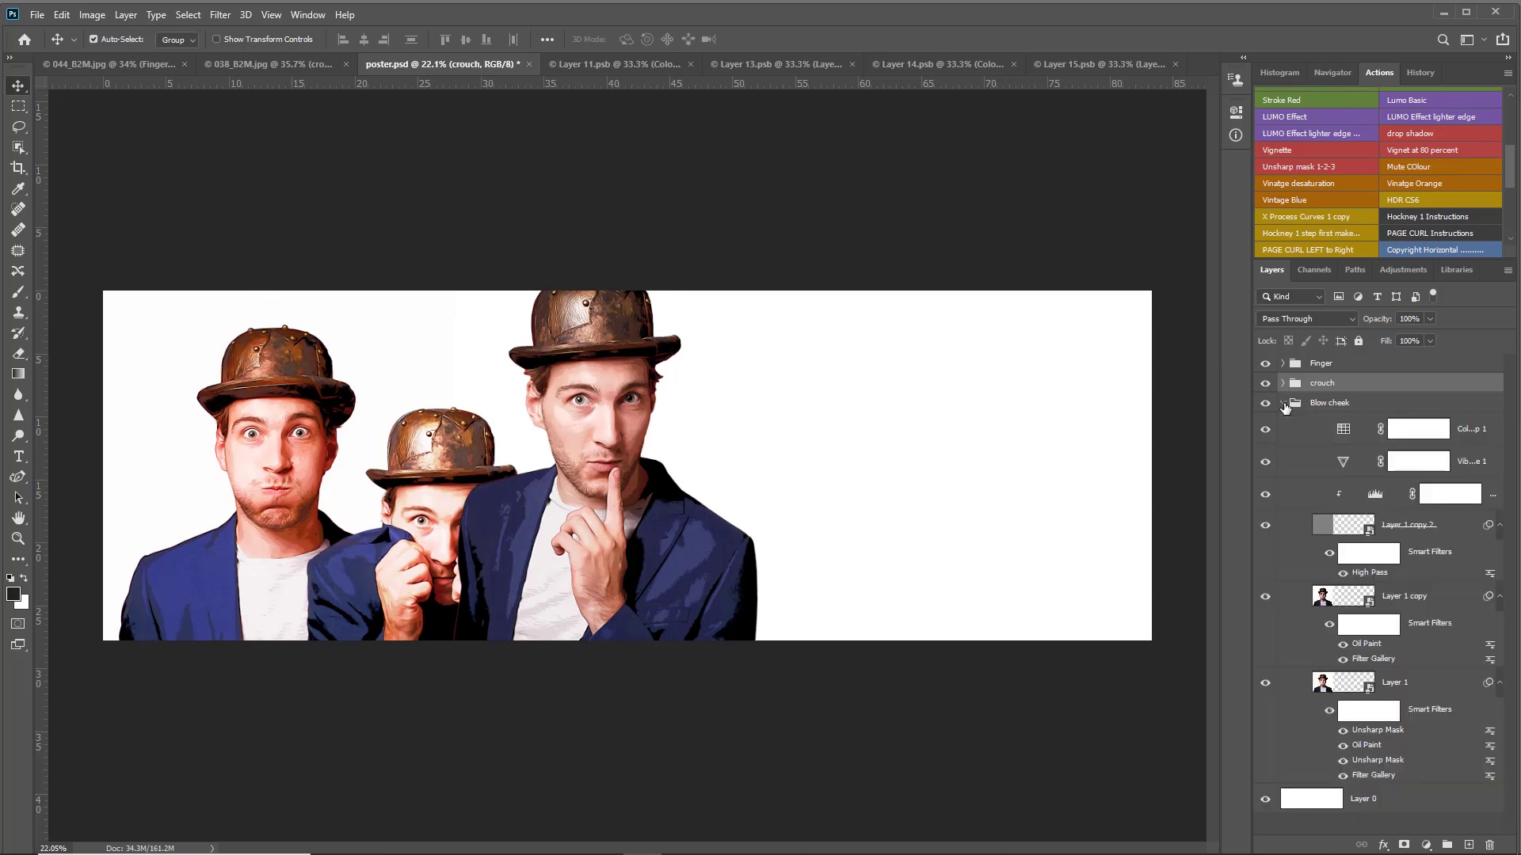
Step: In the Layer 1 copy smart object, hide Color Fill 1, save Layer 16.psb and close it
{"action": "double_click", "coordinate": [1326, 600]}
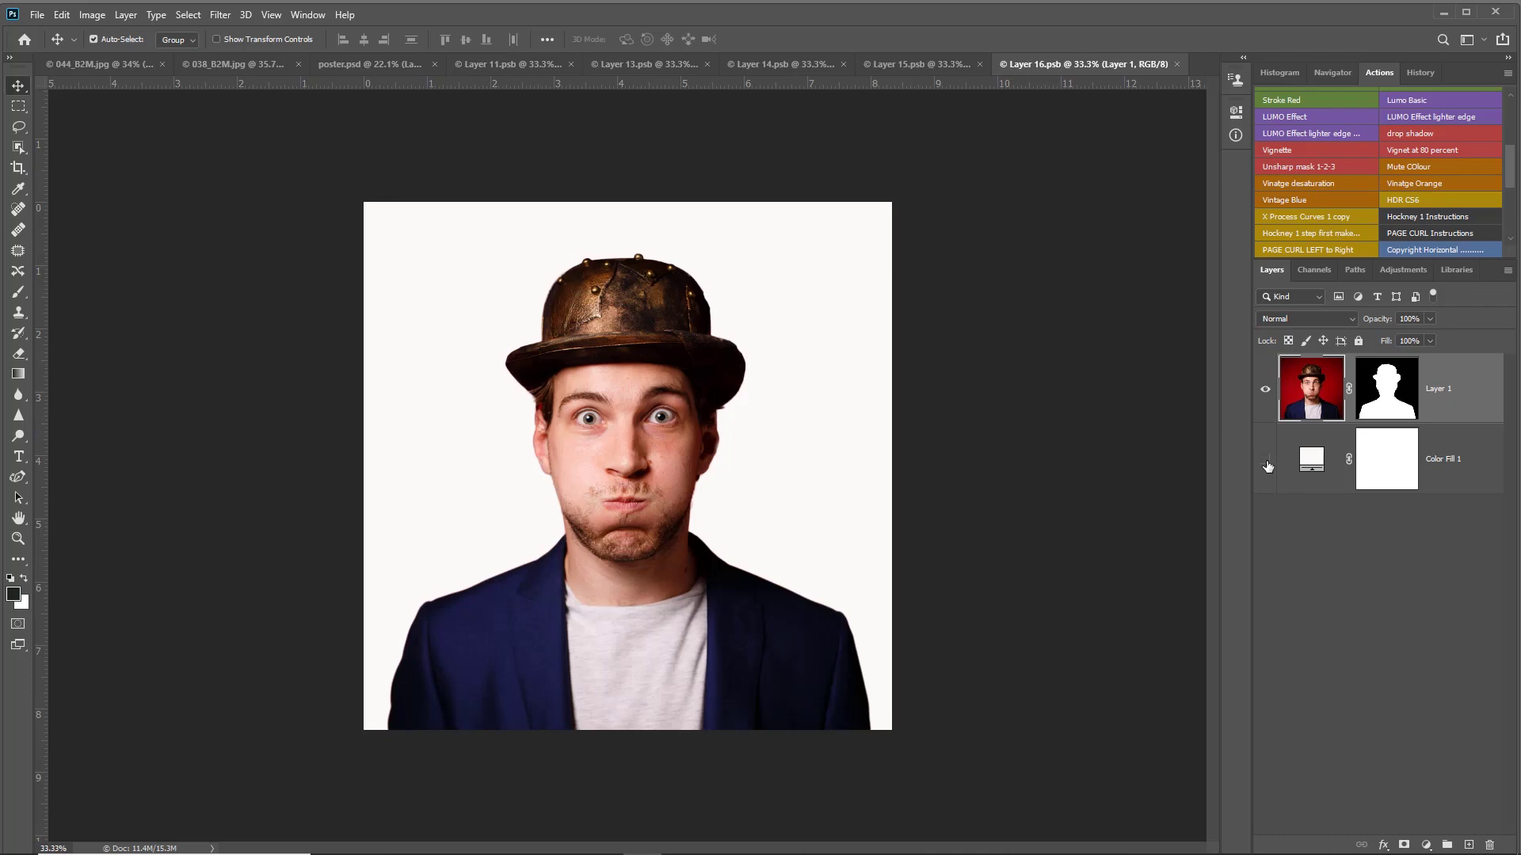
{"action": "left_click", "coordinate": [1266, 461]}
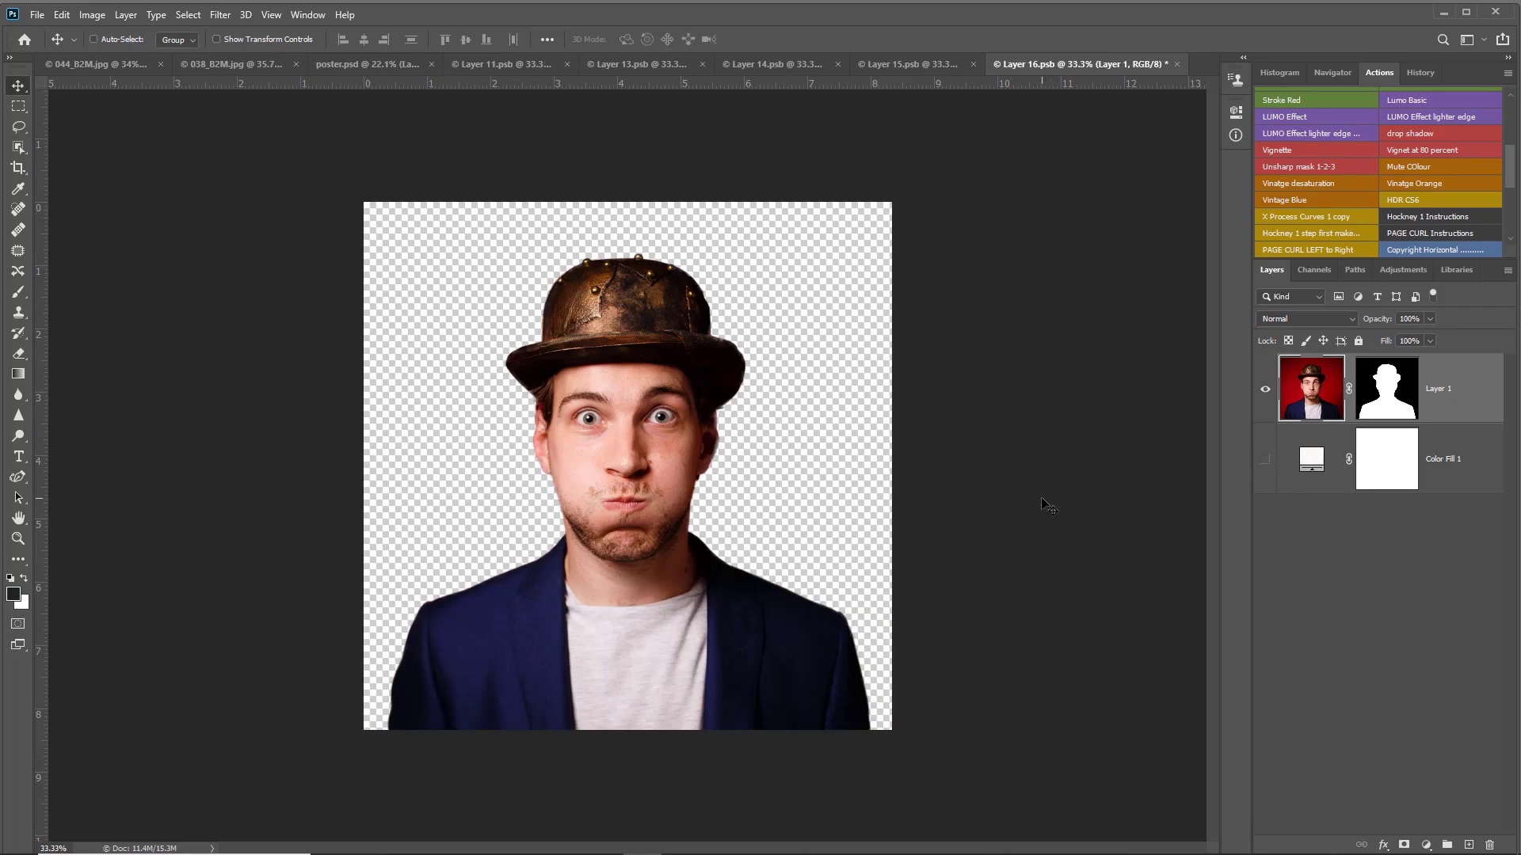
{"action": "key", "text": "ctrl+s"}
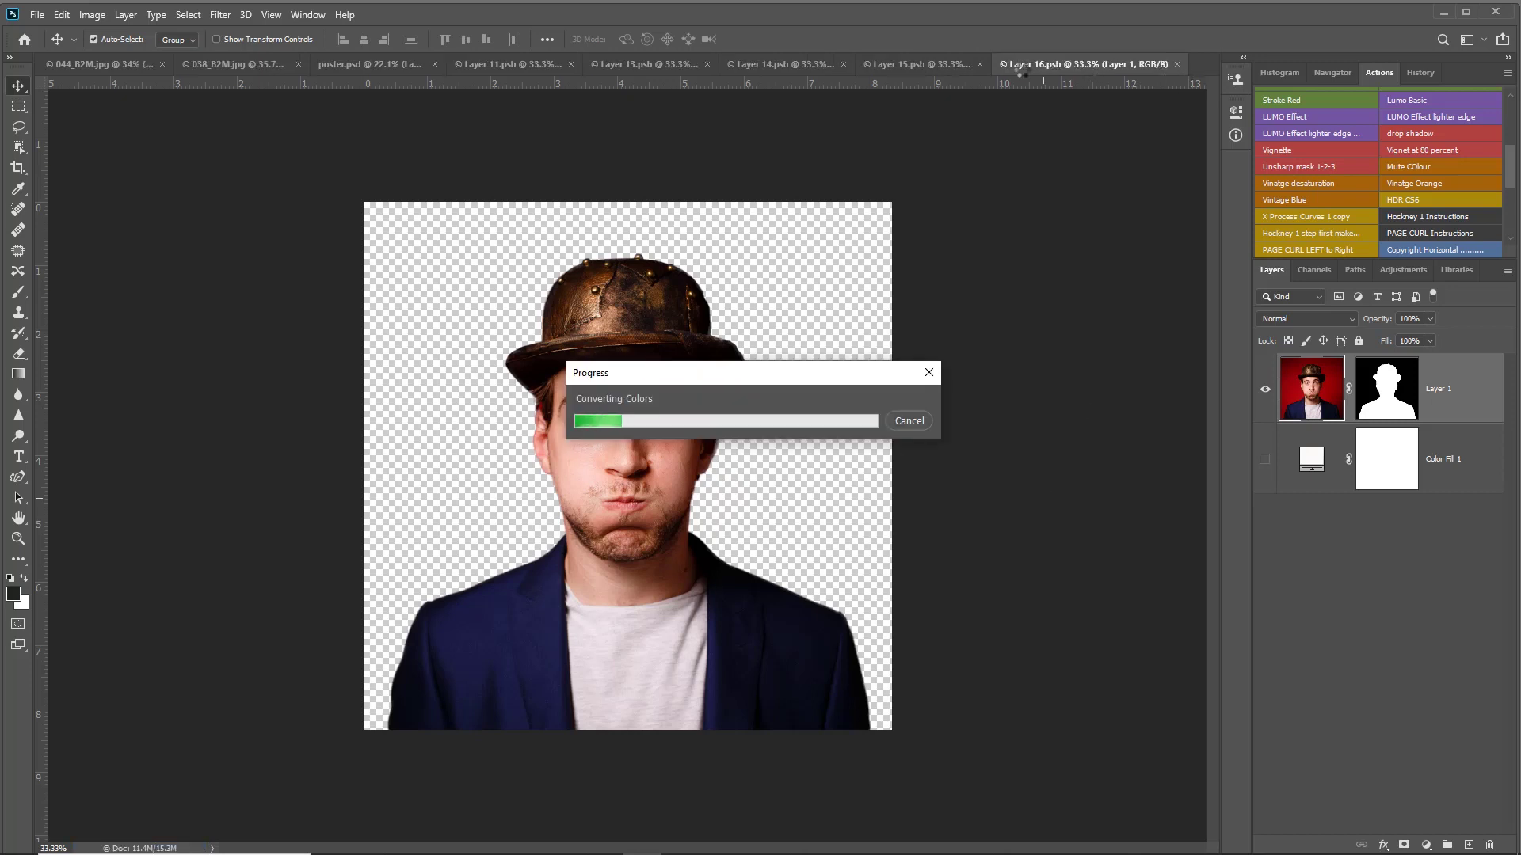
{"action": "left_click", "coordinate": [1177, 63]}
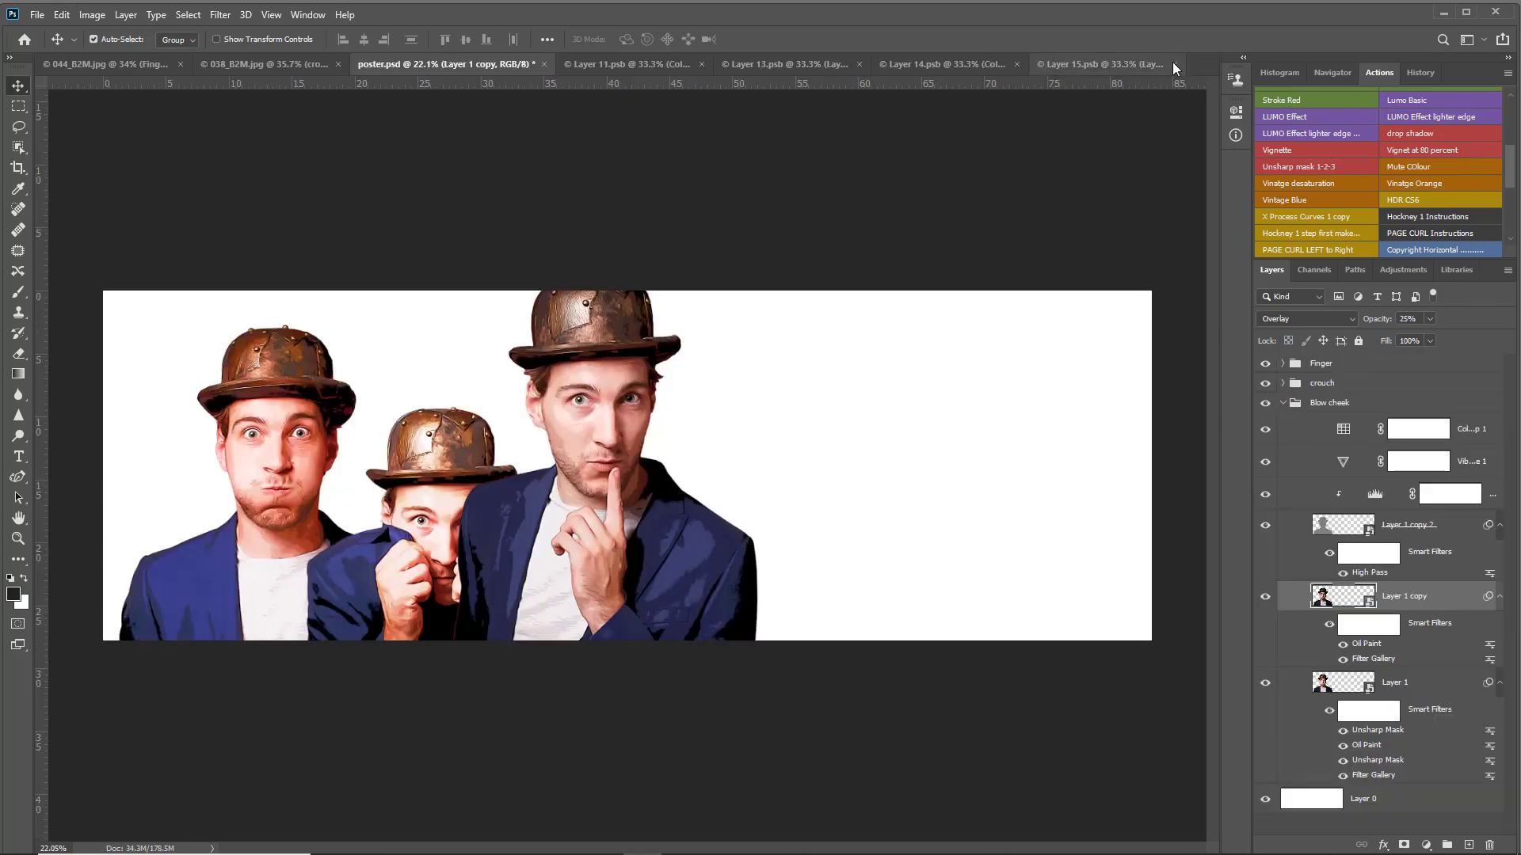
Step: Close the leftover Layer 15, 14, 13 and 11 .psb documents
{"action": "left_click", "coordinate": [1174, 63]}
{"action": "left_click", "coordinate": [1175, 63]}
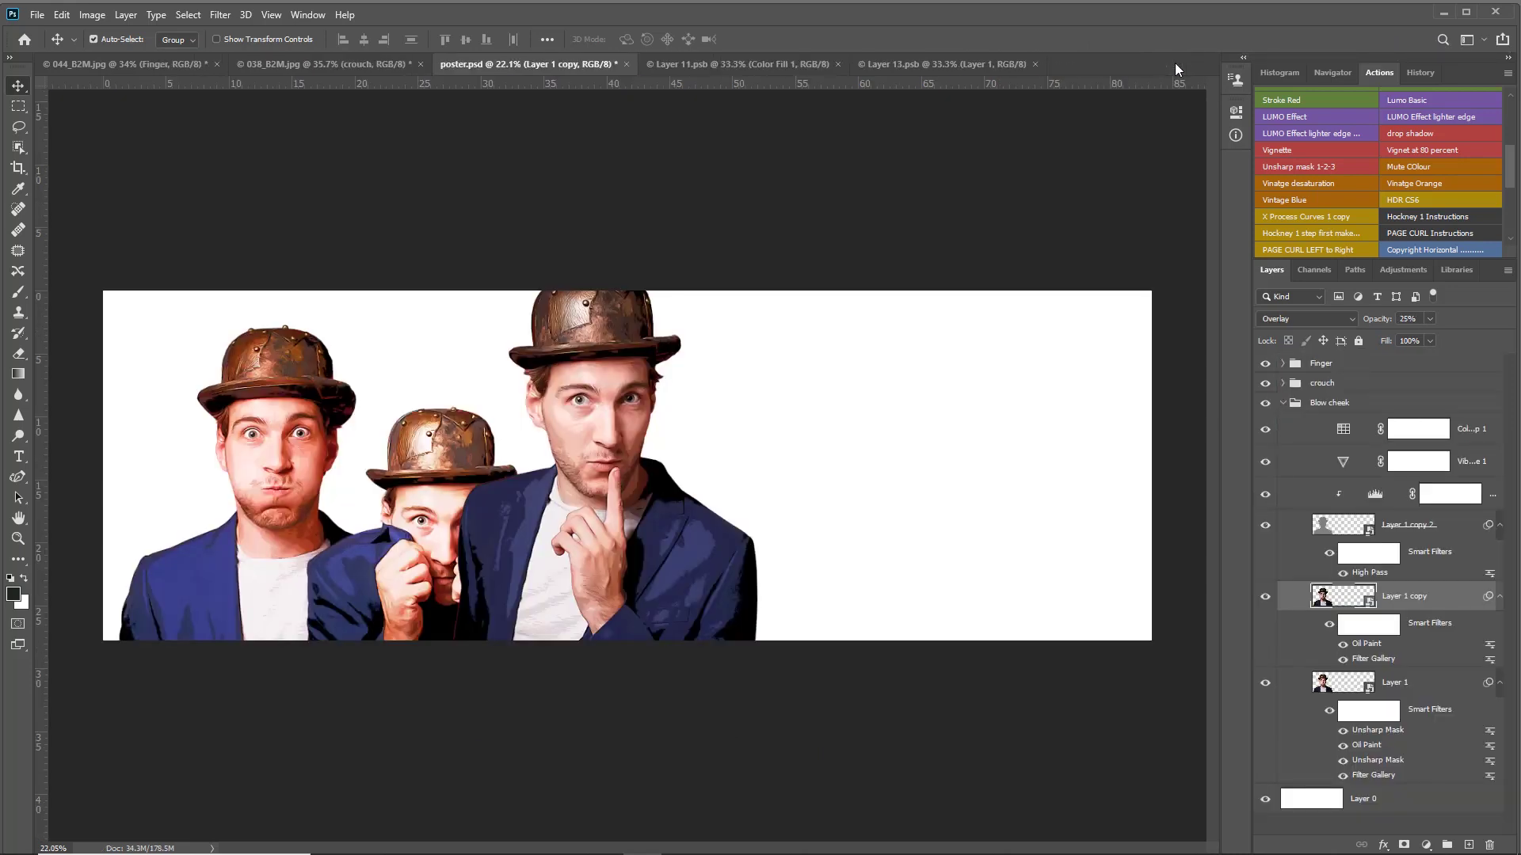
{"action": "left_click", "coordinate": [1033, 64]}
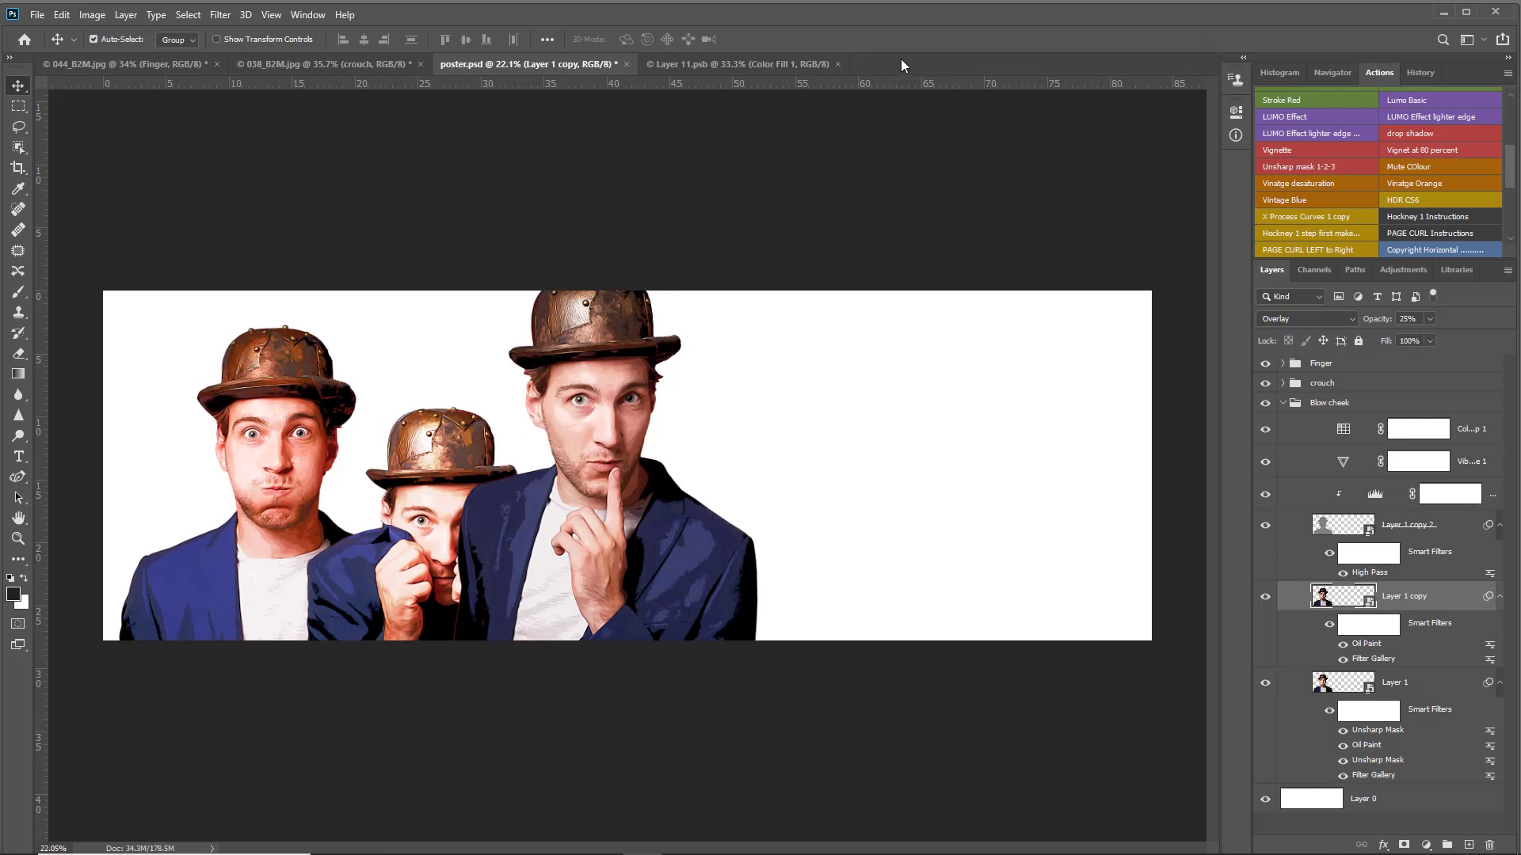
{"action": "left_click", "coordinate": [838, 63]}
Step: Move the finger portrait right, the puffed-cheek man to the centre, and the crouching man left
{"action": "left_click_drag", "start_coordinate": [597, 405], "coordinate": [963, 425]}
{"action": "left_click_drag", "start_coordinate": [287, 420], "coordinate": [608, 420]}
{"action": "left_click_drag", "start_coordinate": [476, 480], "coordinate": [345, 486]}
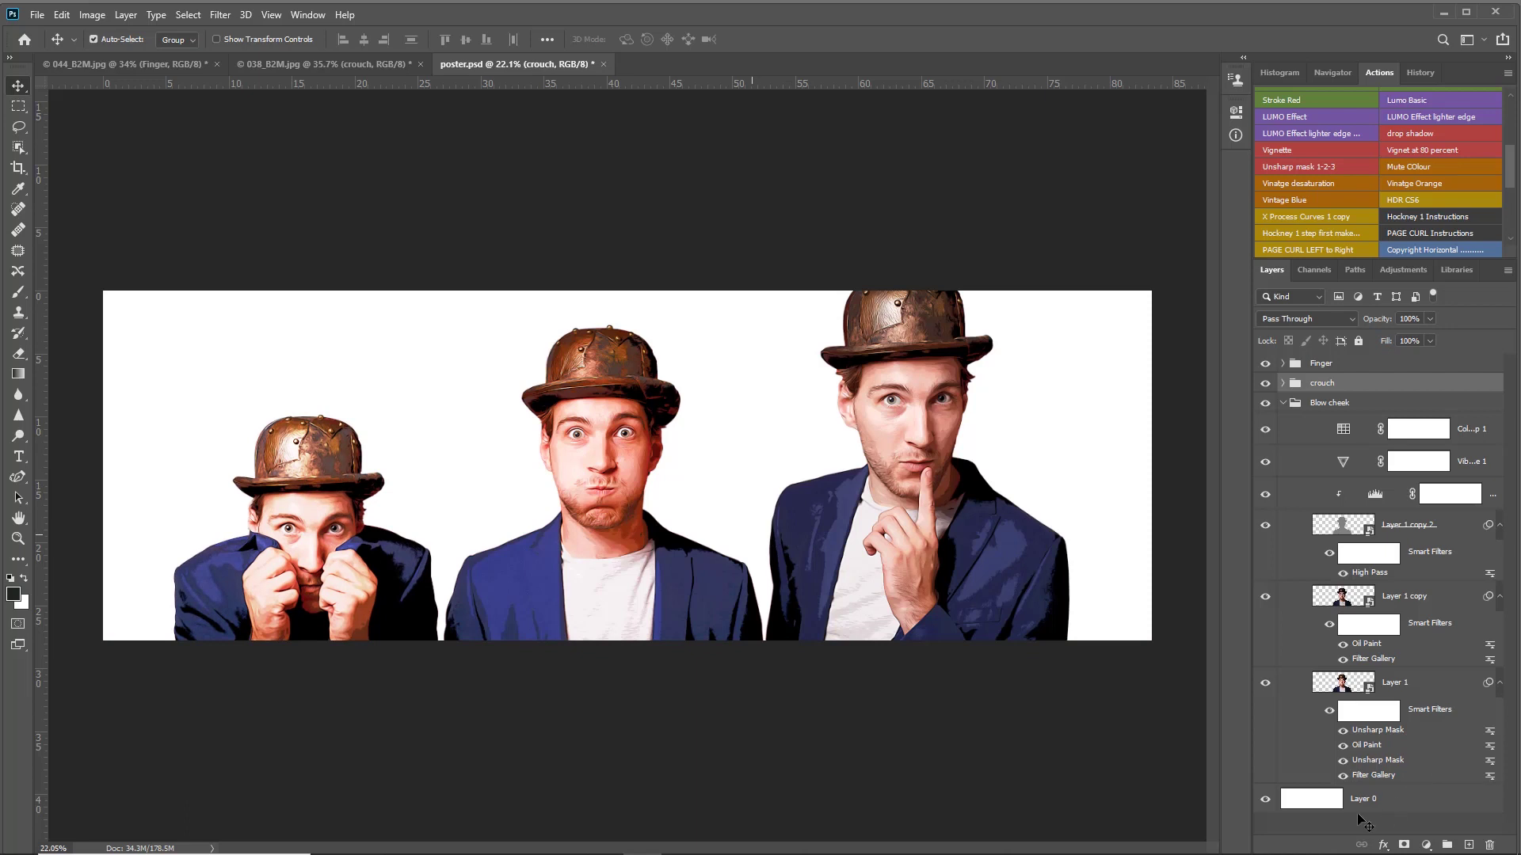
Step: Add a solid Color Fill layer above Layer 0 in magenta-pink d31dcd
{"action": "left_click", "coordinate": [1337, 798]}
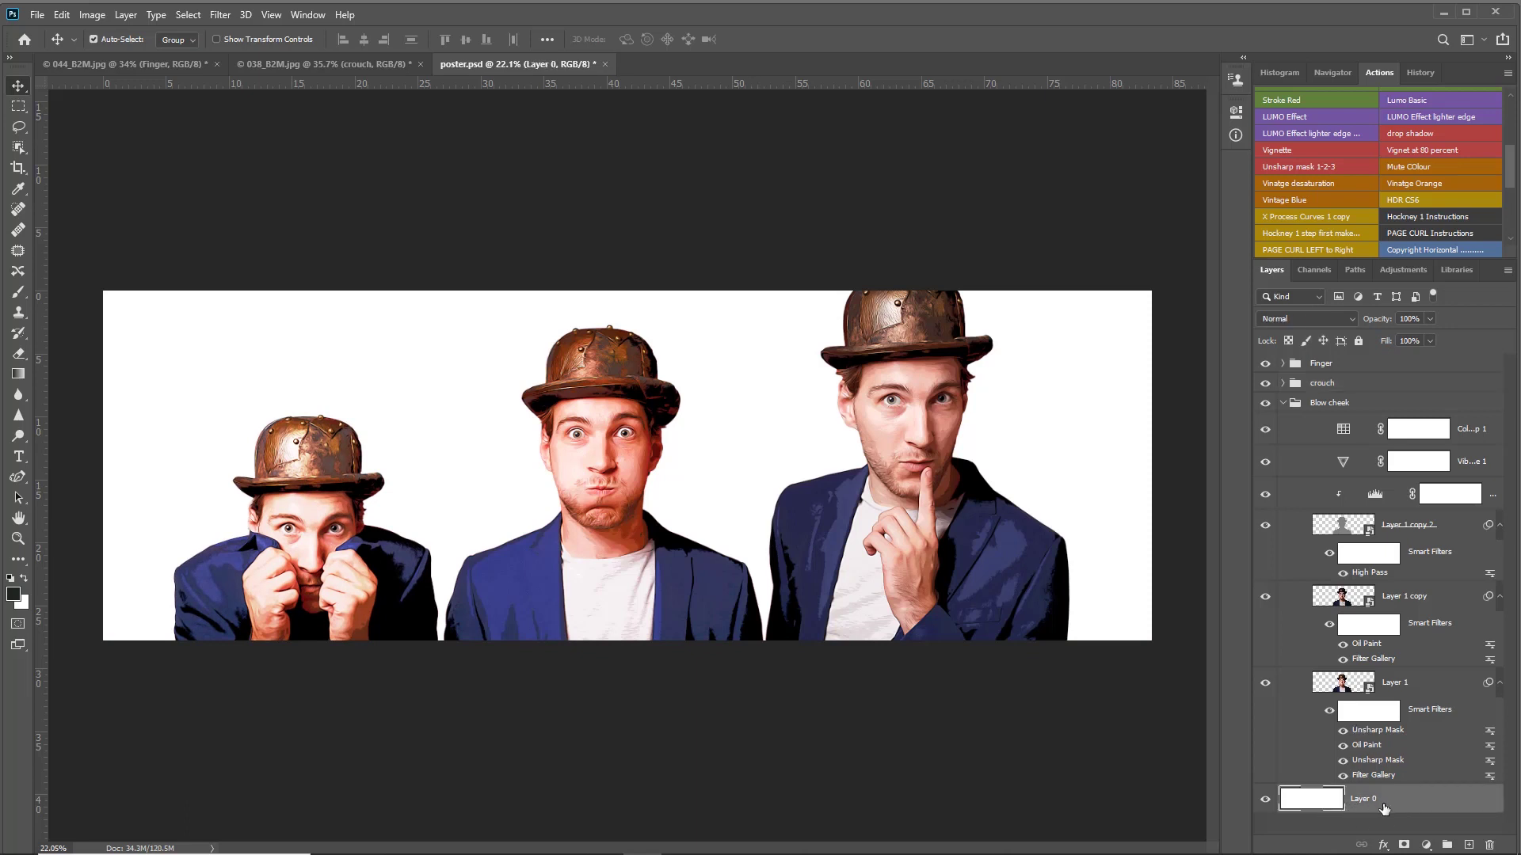
{"action": "left_click", "coordinate": [1425, 845]}
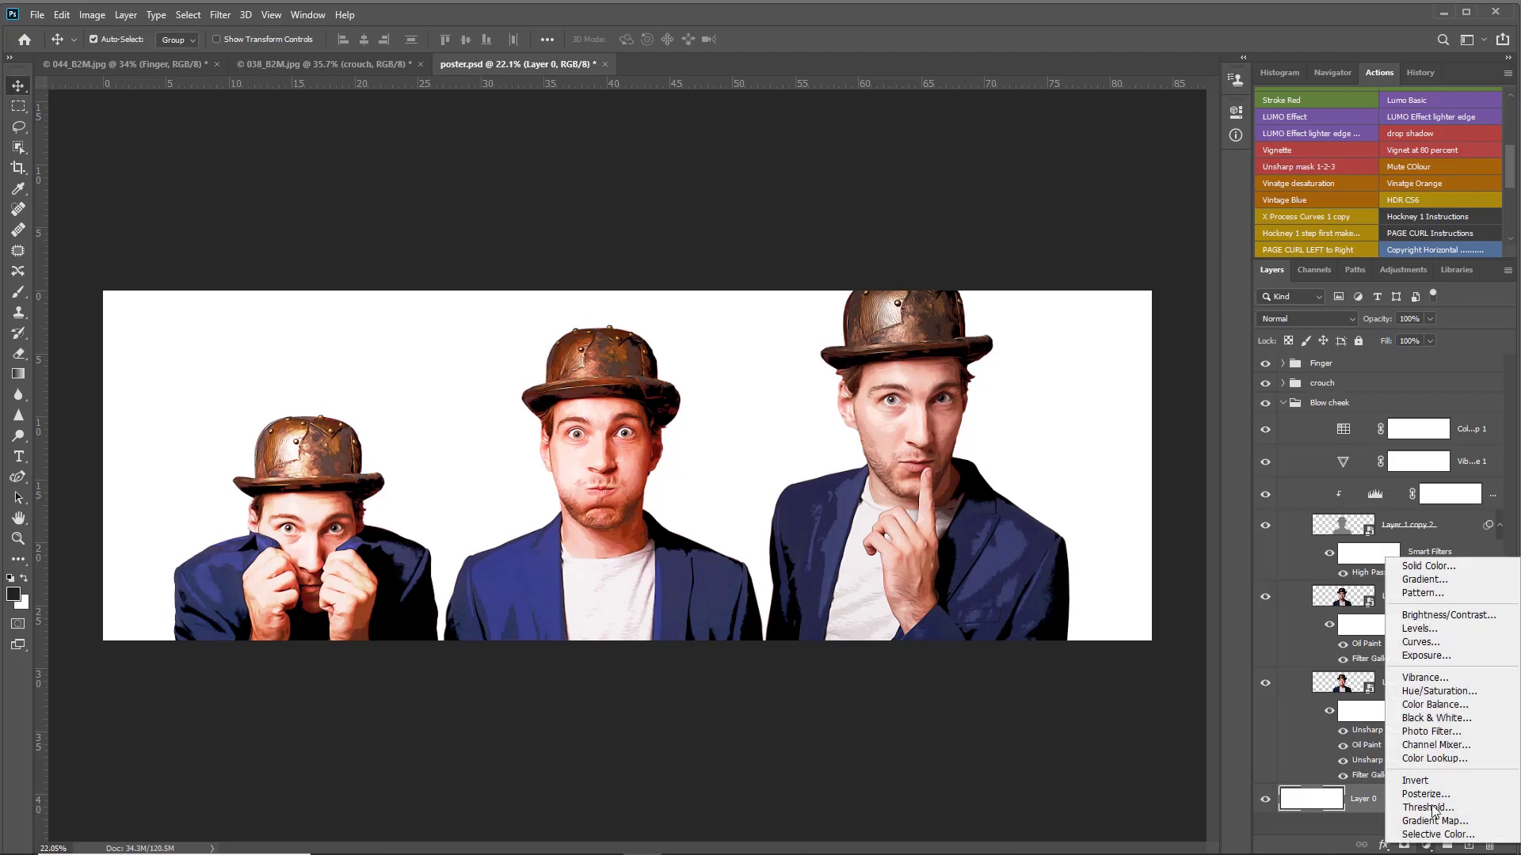
{"action": "left_click", "coordinate": [1435, 566]}
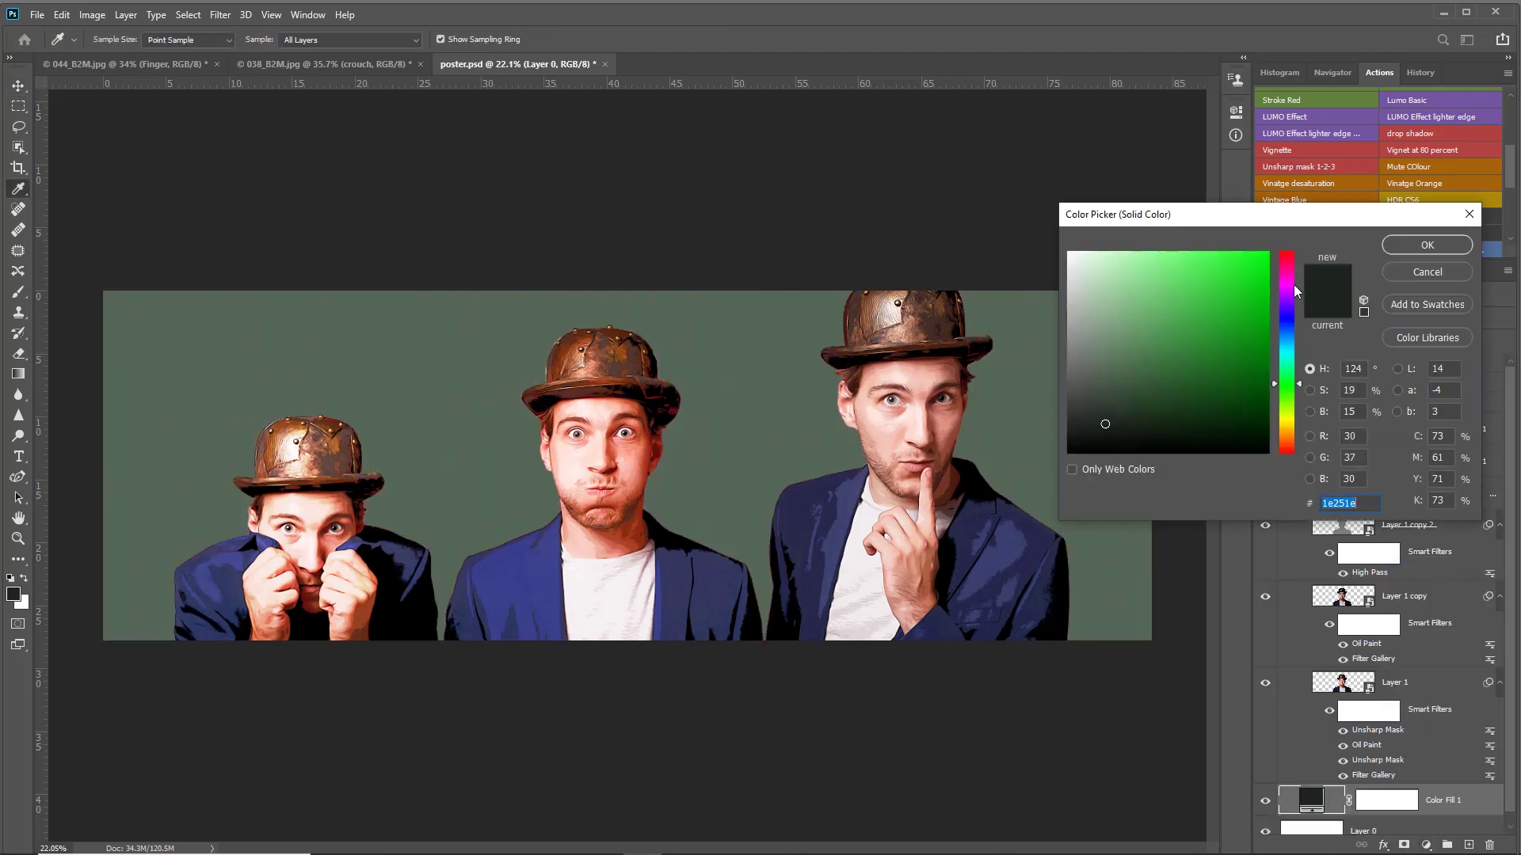
{"action": "left_click", "coordinate": [1291, 285]}
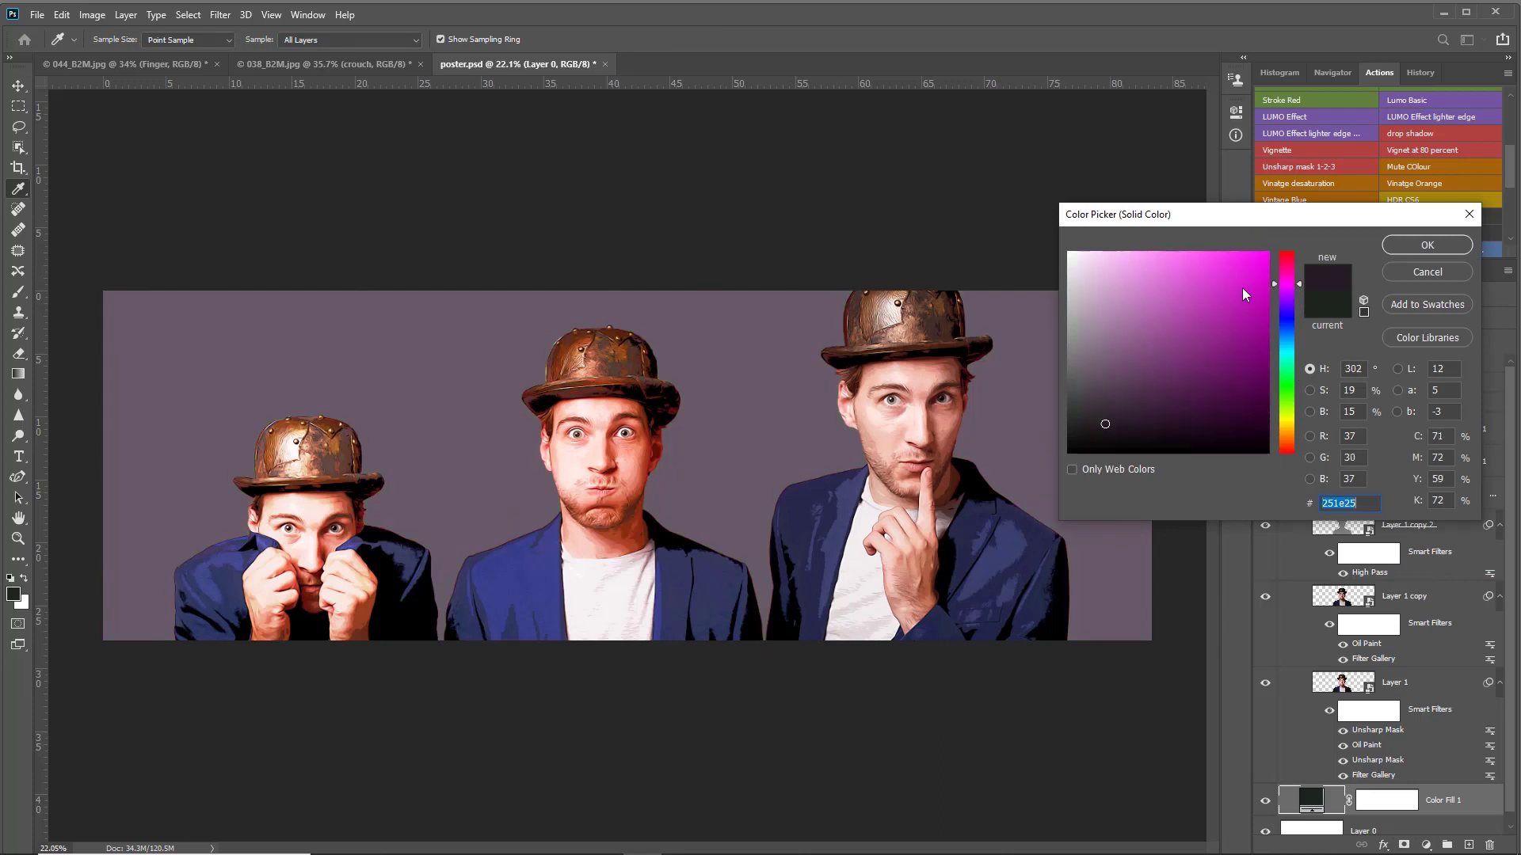
{"action": "left_click", "coordinate": [1241, 286]}
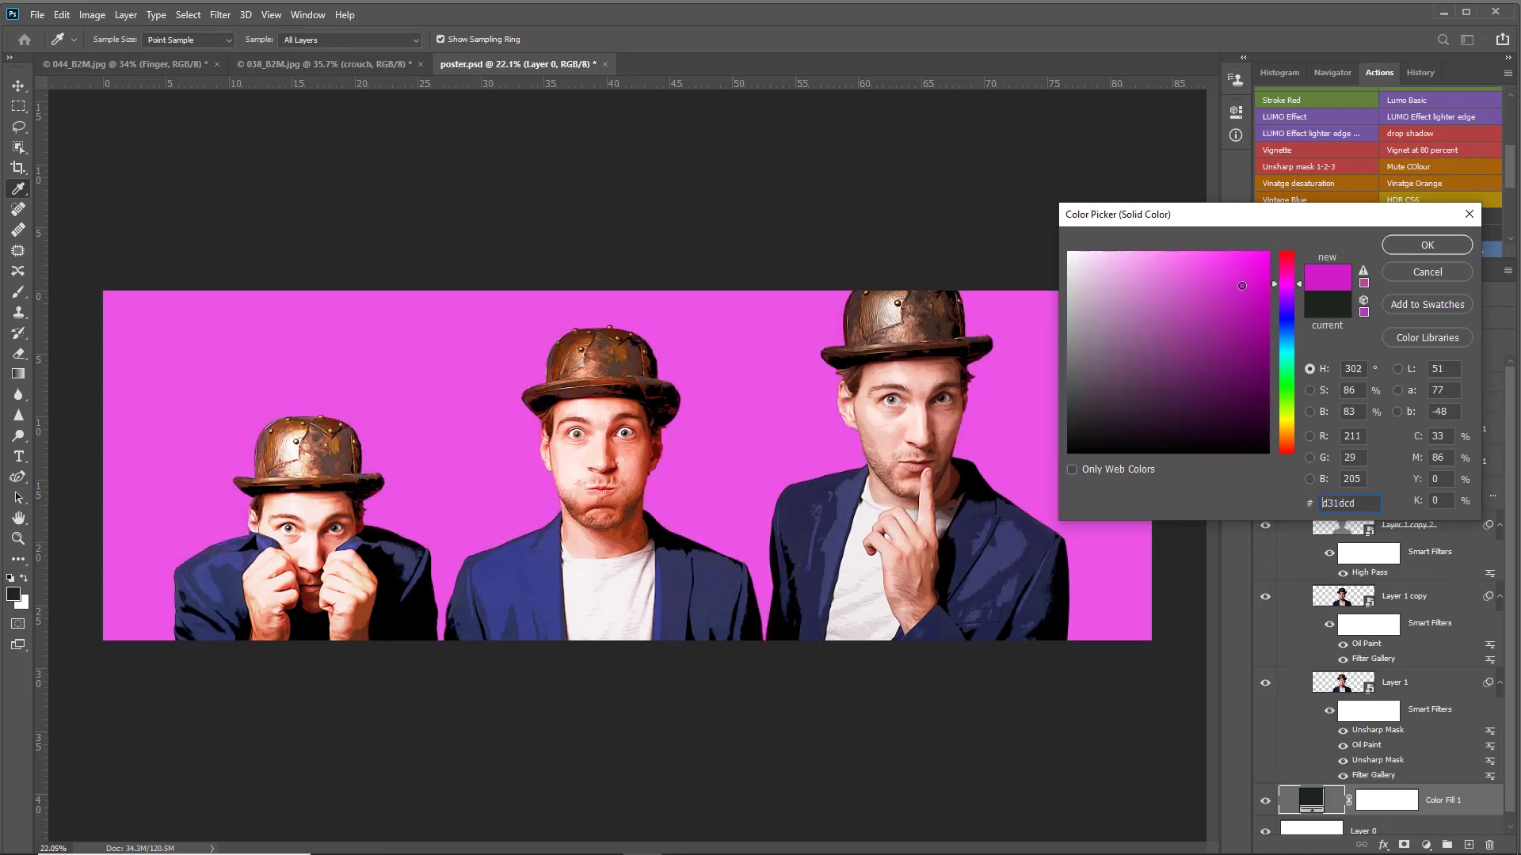
{"action": "left_click", "coordinate": [1415, 246]}
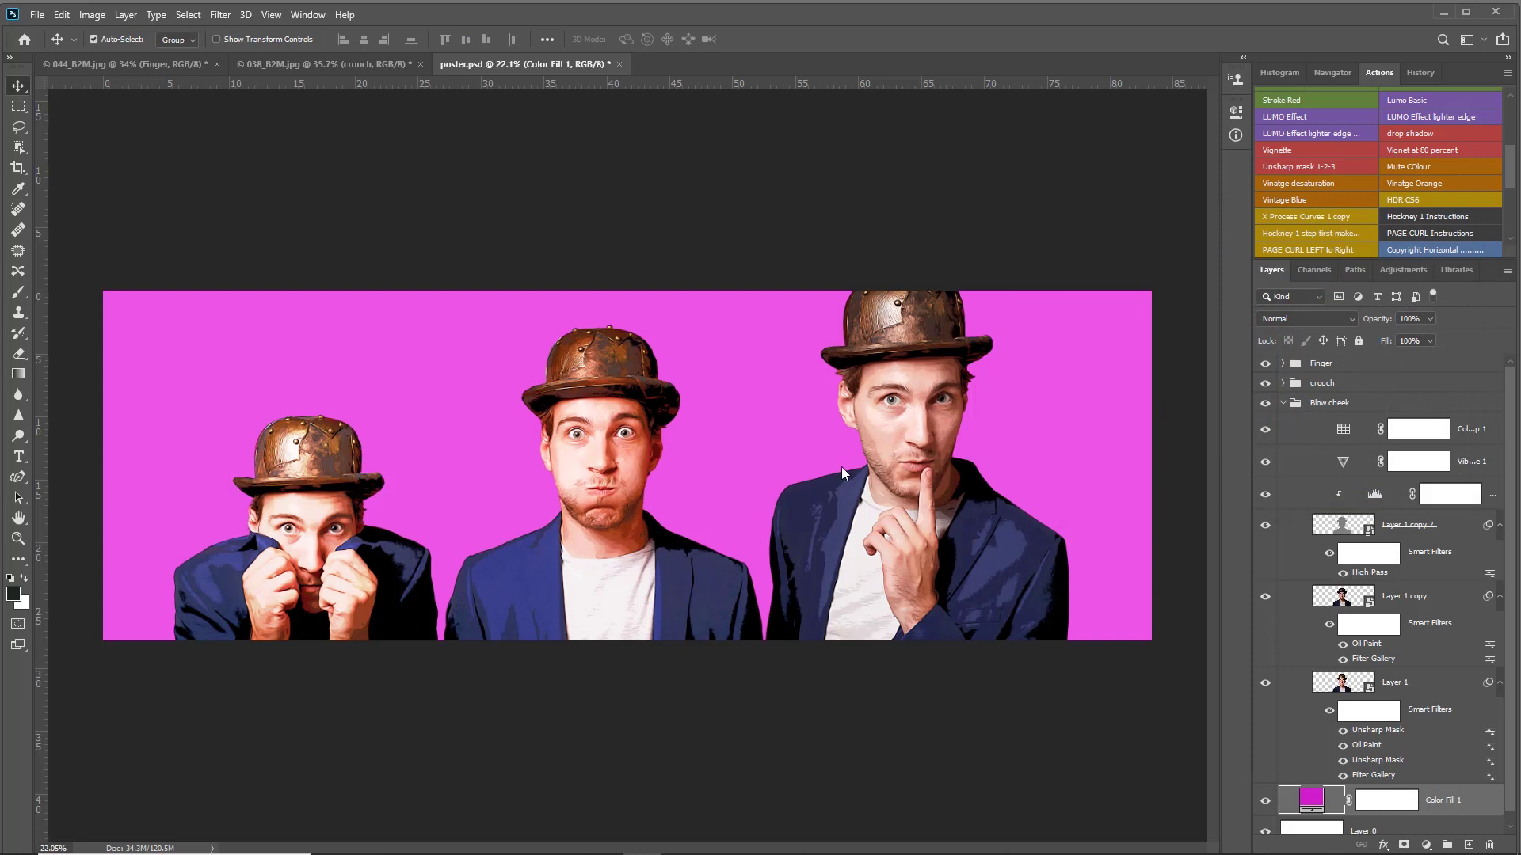
Step: Choose the Curvature Pen Tool in Shape mode with a bright yellow eae212 fill
{"action": "scroll", "coordinate": [922, 483], "scroll_direction": "down", "scroll_amount": 1}
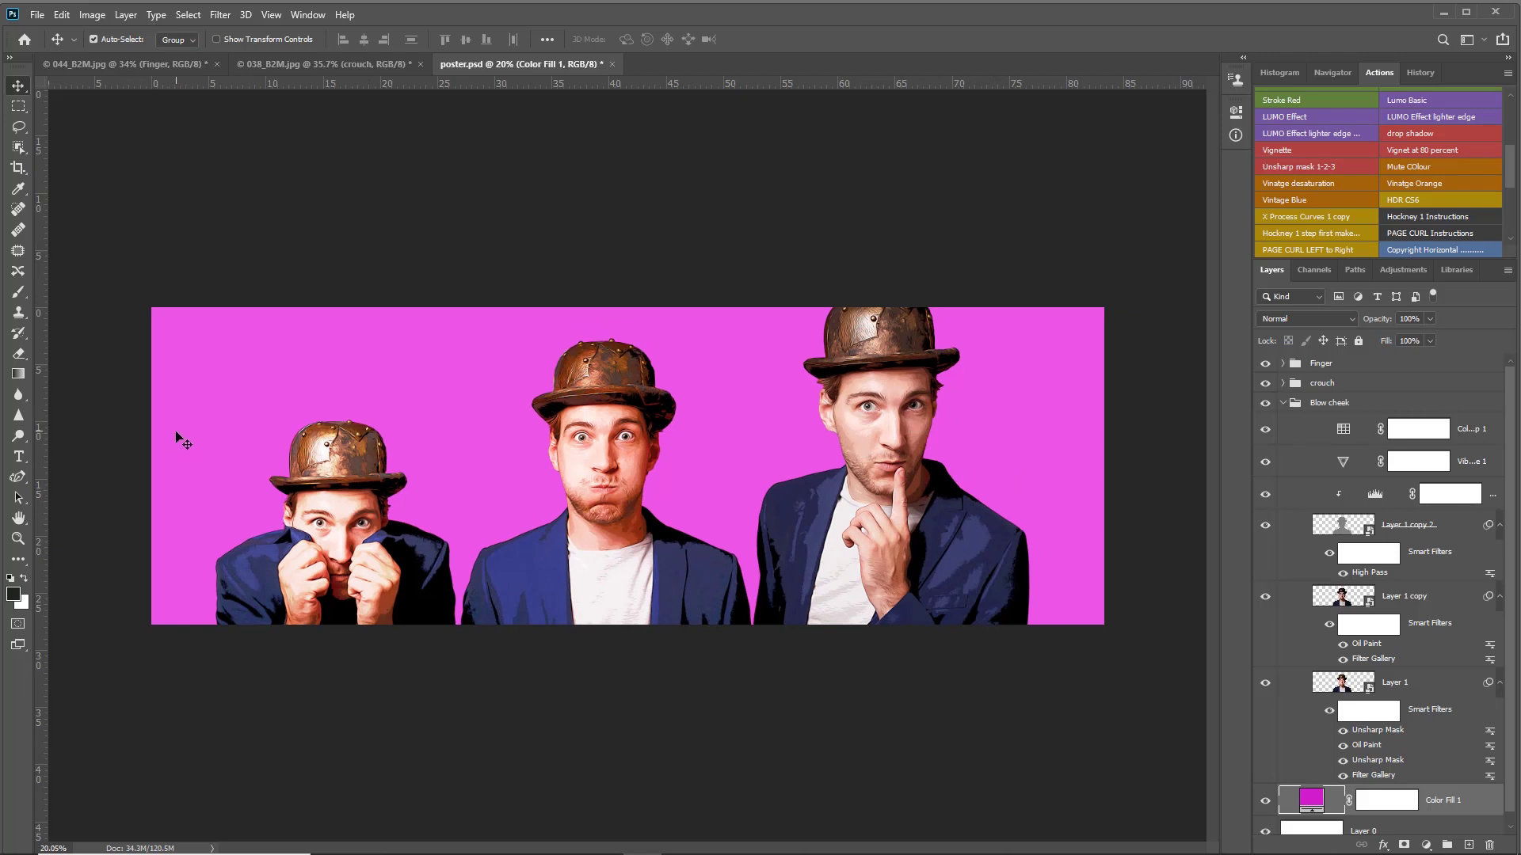
{"action": "left_click", "coordinate": [19, 478]}
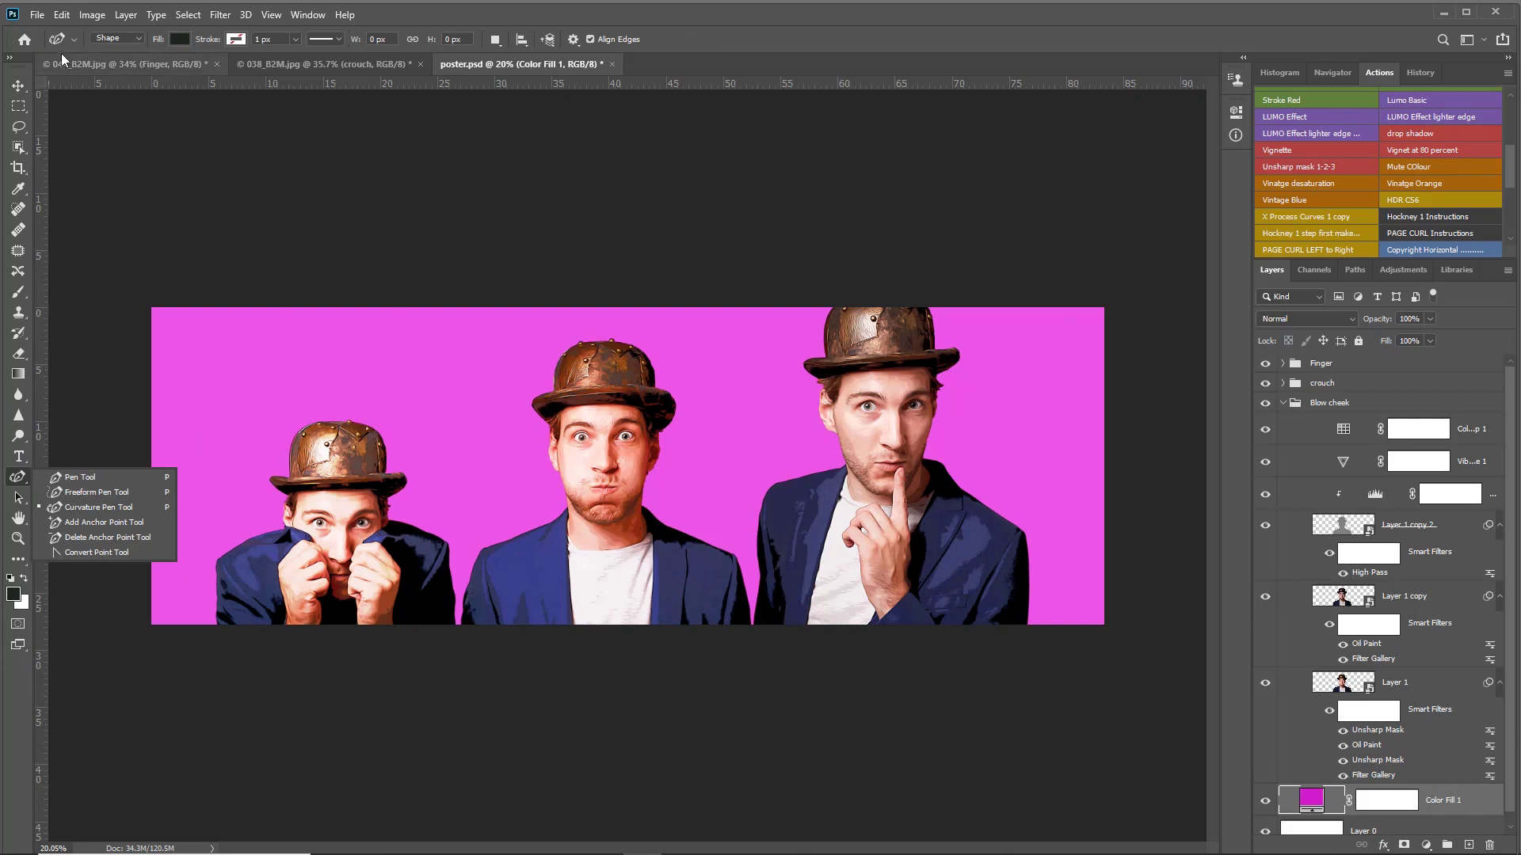
{"action": "left_click", "coordinate": [180, 39]}
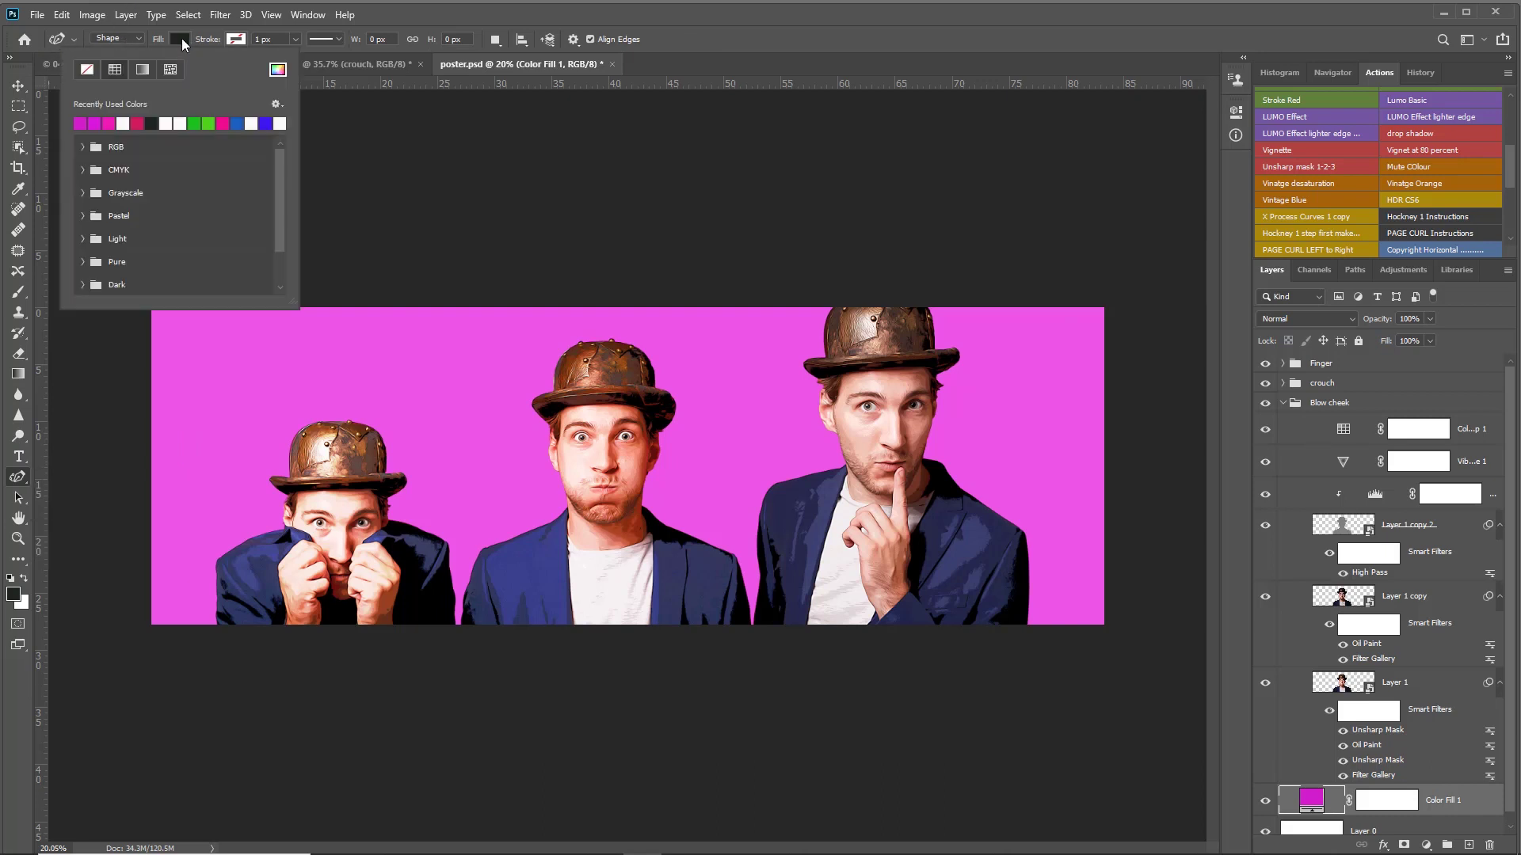
{"action": "left_click", "coordinate": [124, 122]}
{"action": "left_click", "coordinate": [277, 70]}
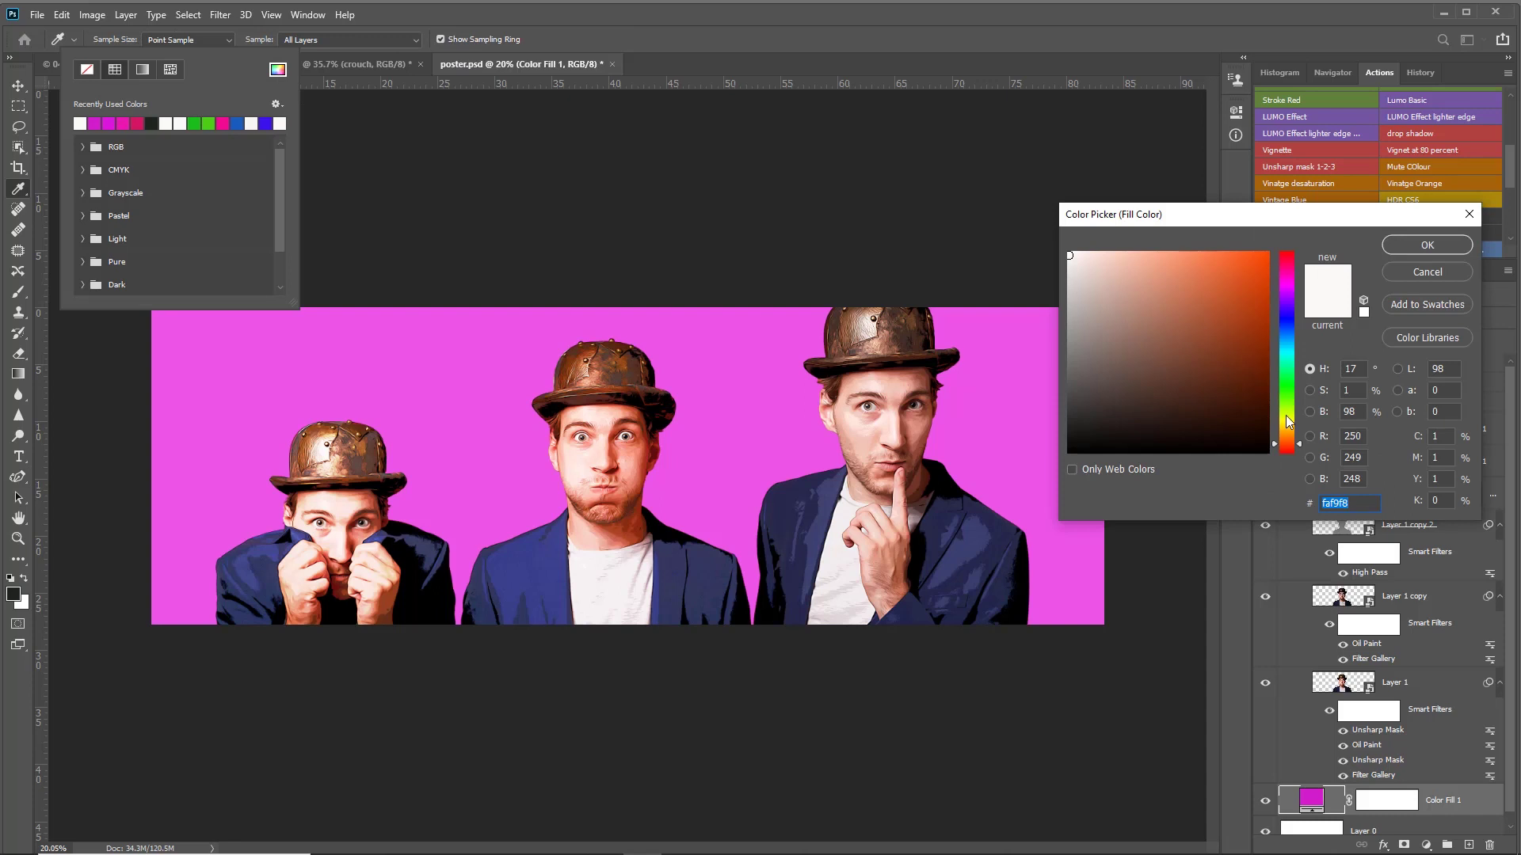
{"action": "left_click", "coordinate": [1289, 421]}
{"action": "left_click", "coordinate": [1253, 267]}
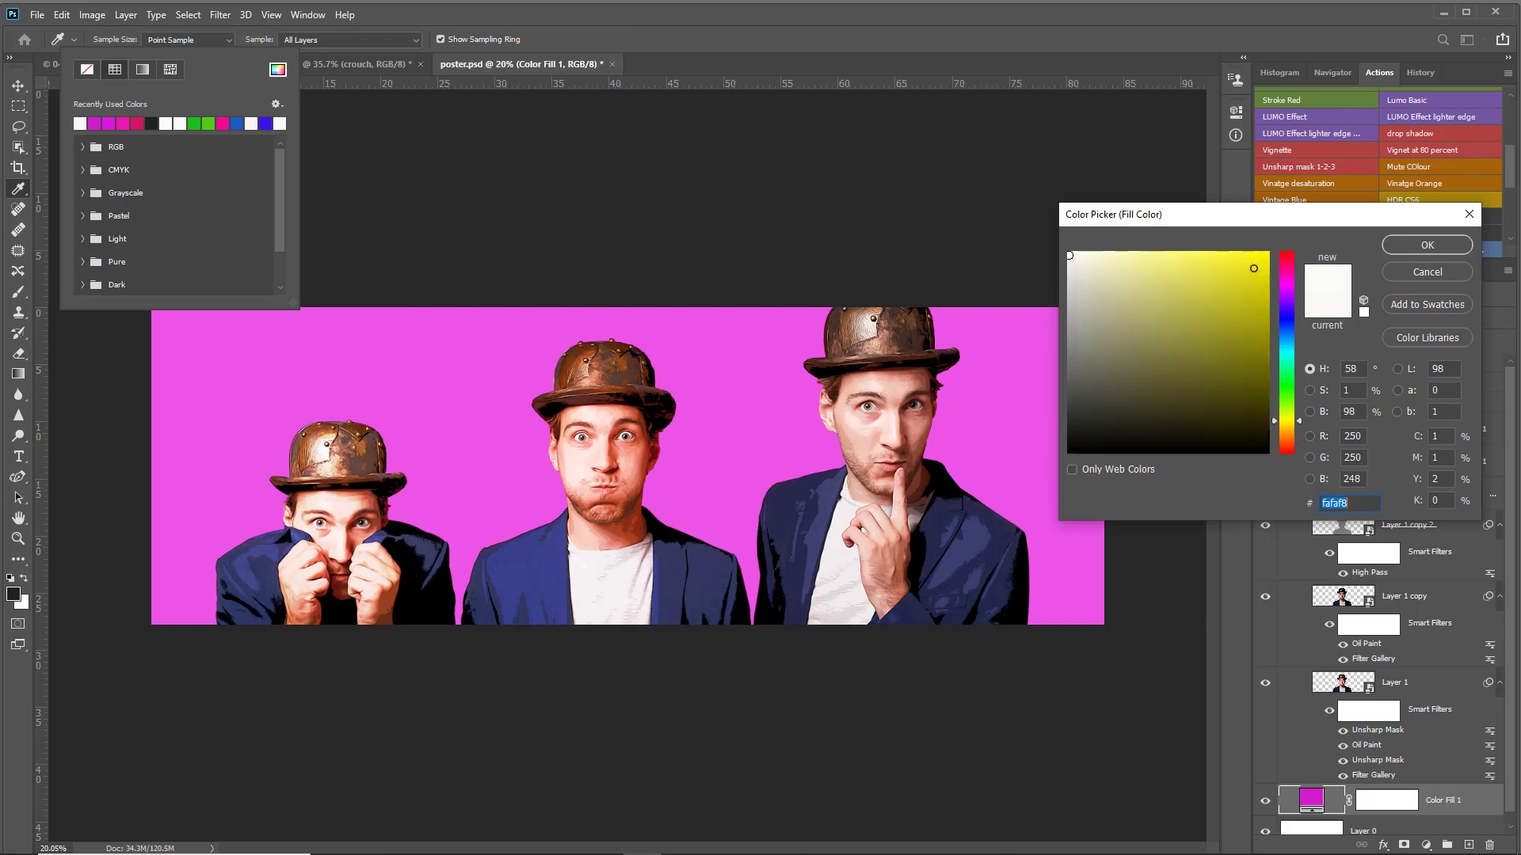
{"action": "left_click", "coordinate": [1427, 245]}
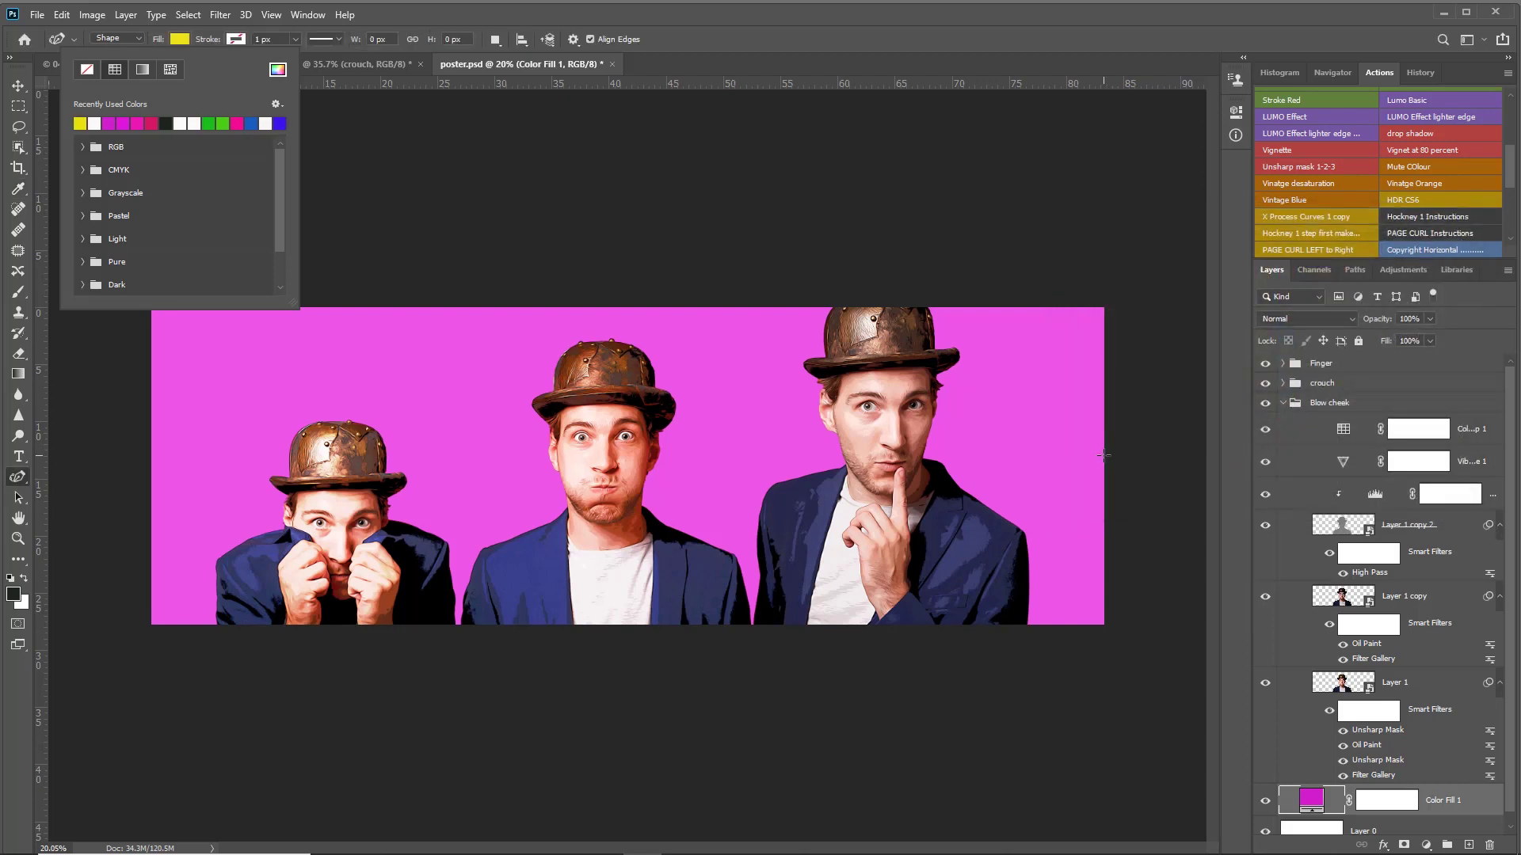
Step: Place Curvature Pen anchors along the band's wavy top edge from the right side to the left end
{"action": "left_click", "coordinate": [1018, 420]}
{"action": "left_click", "coordinate": [895, 362]}
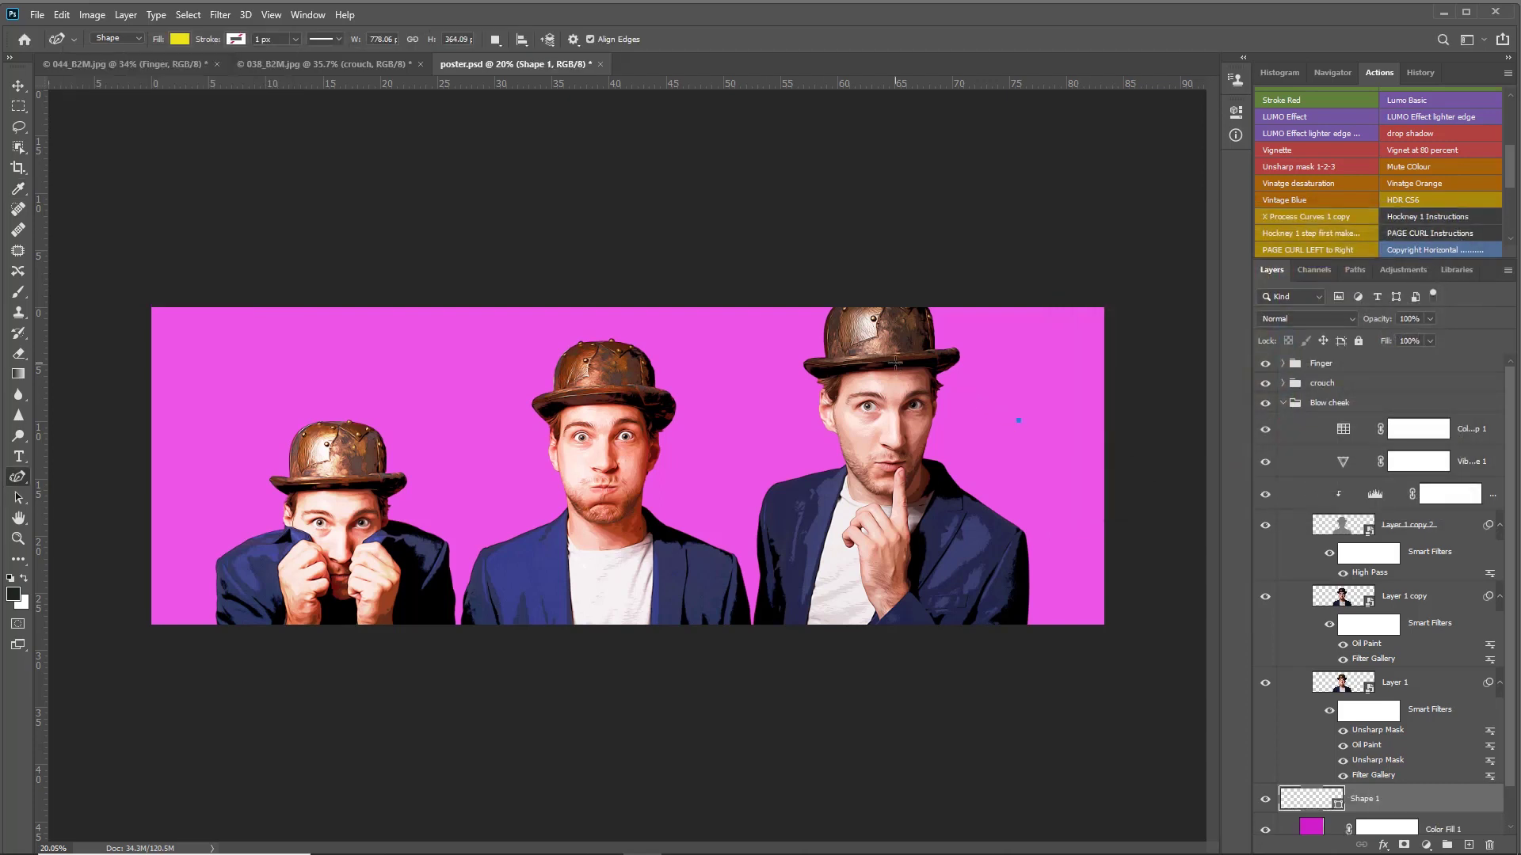
{"action": "left_click", "coordinate": [770, 449]}
{"action": "left_click", "coordinate": [623, 396]}
{"action": "left_click", "coordinate": [501, 380]}
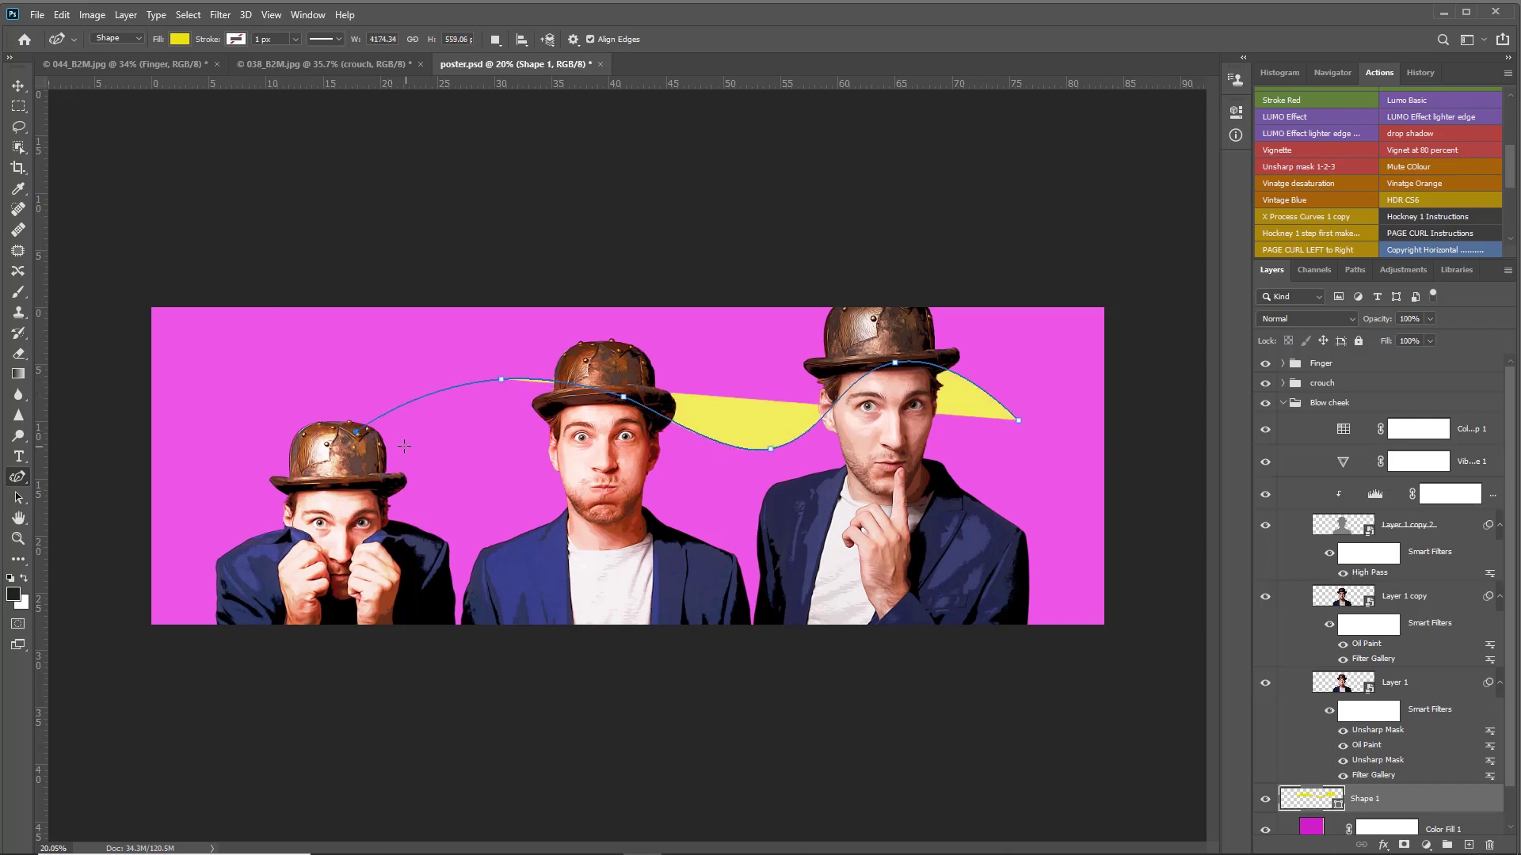
{"action": "left_click", "coordinate": [355, 432]}
{"action": "left_click", "coordinate": [232, 452]}
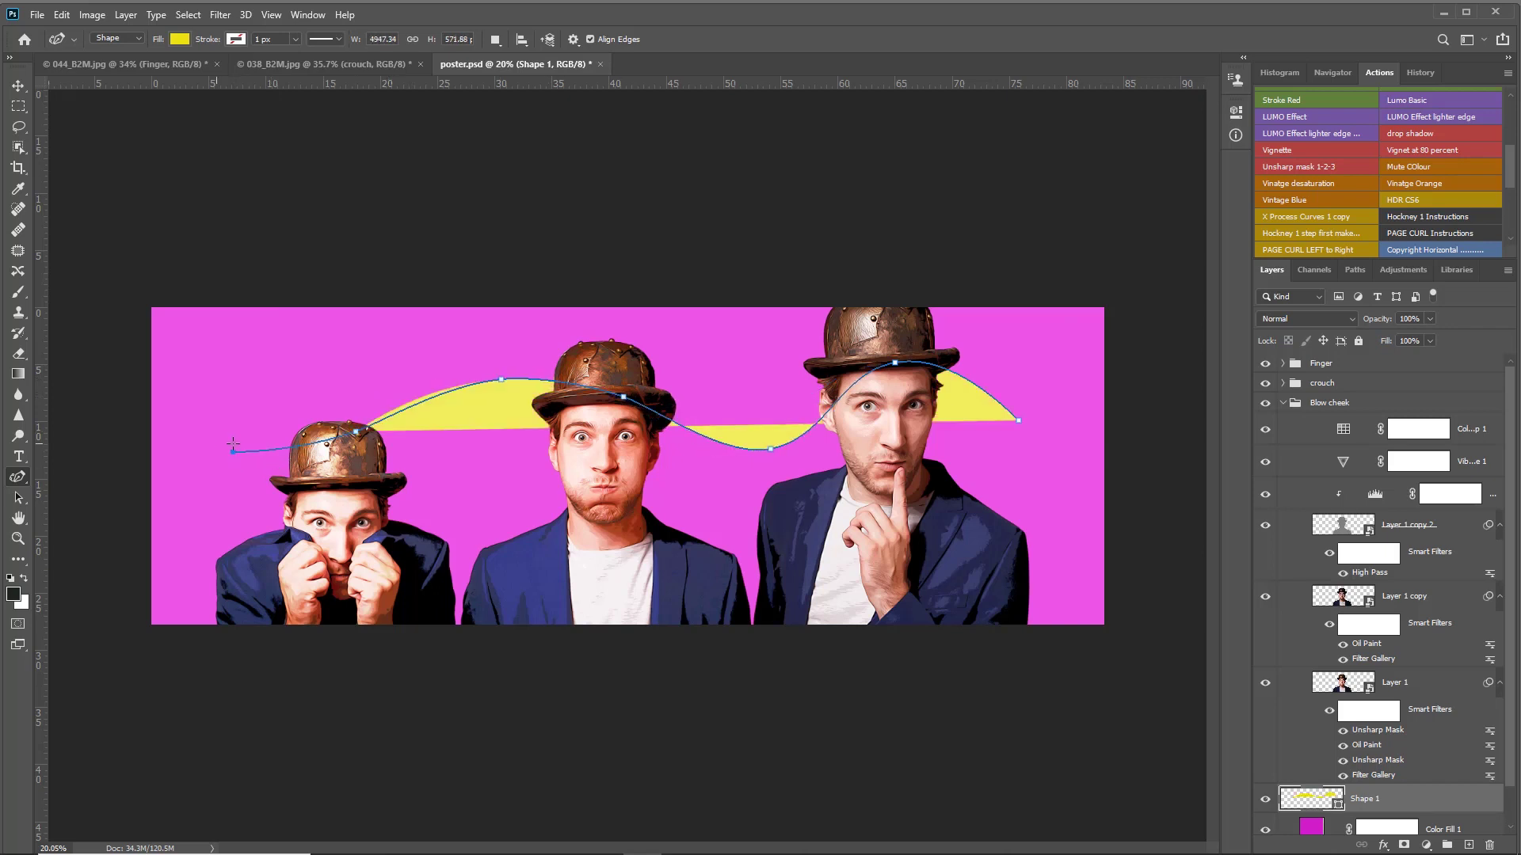
{"action": "left_click", "coordinate": [141, 410]}
{"action": "left_click", "coordinate": [124, 525]}
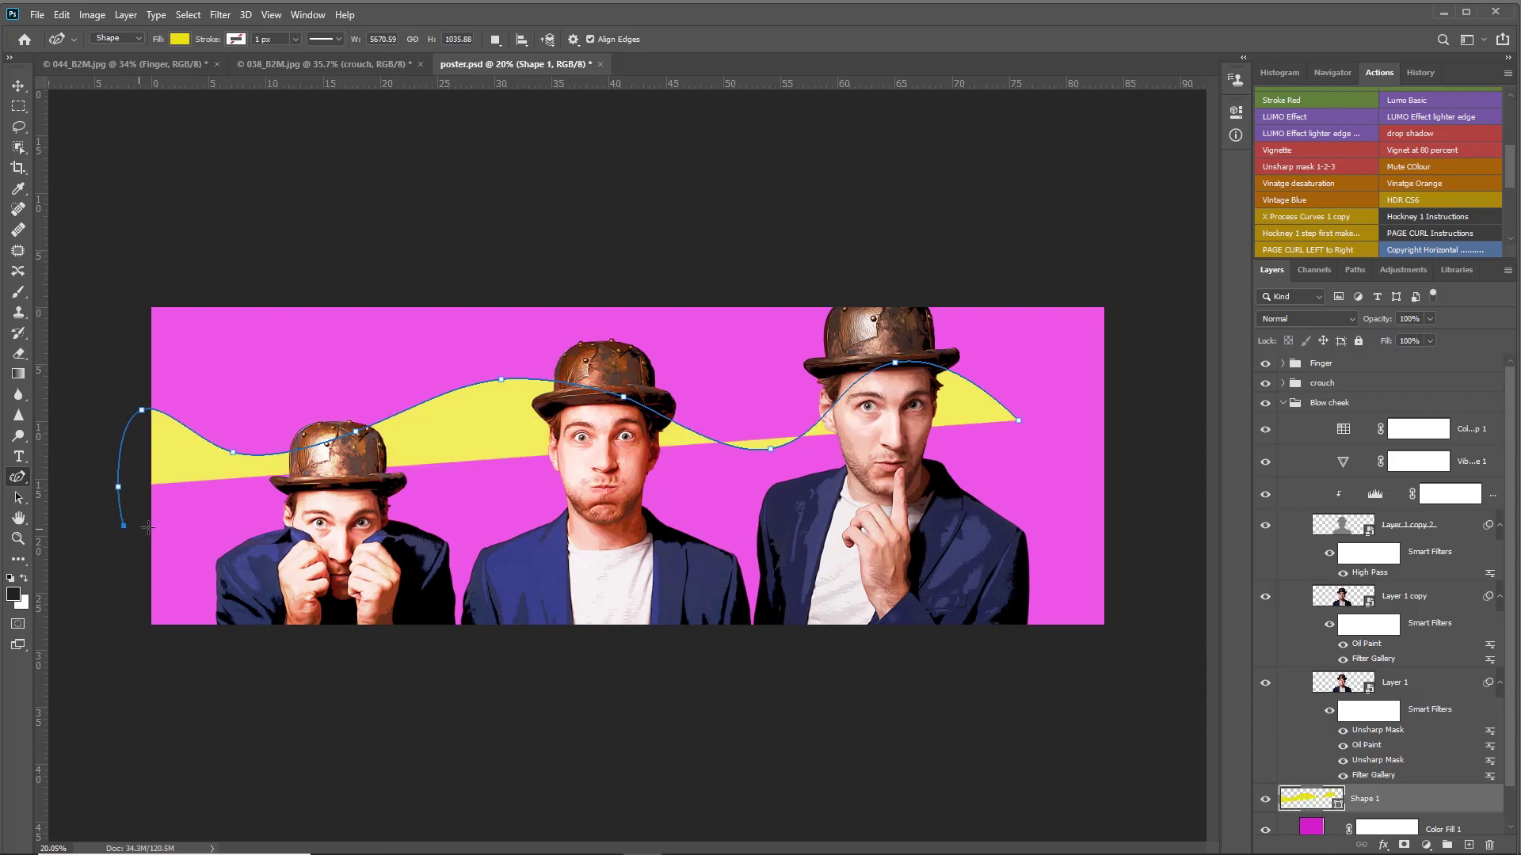
Step: Trace the band's wavy lower edge back to the right and close the shape at the first anchor
{"action": "left_click", "coordinate": [228, 502]}
{"action": "left_click", "coordinate": [335, 494]}
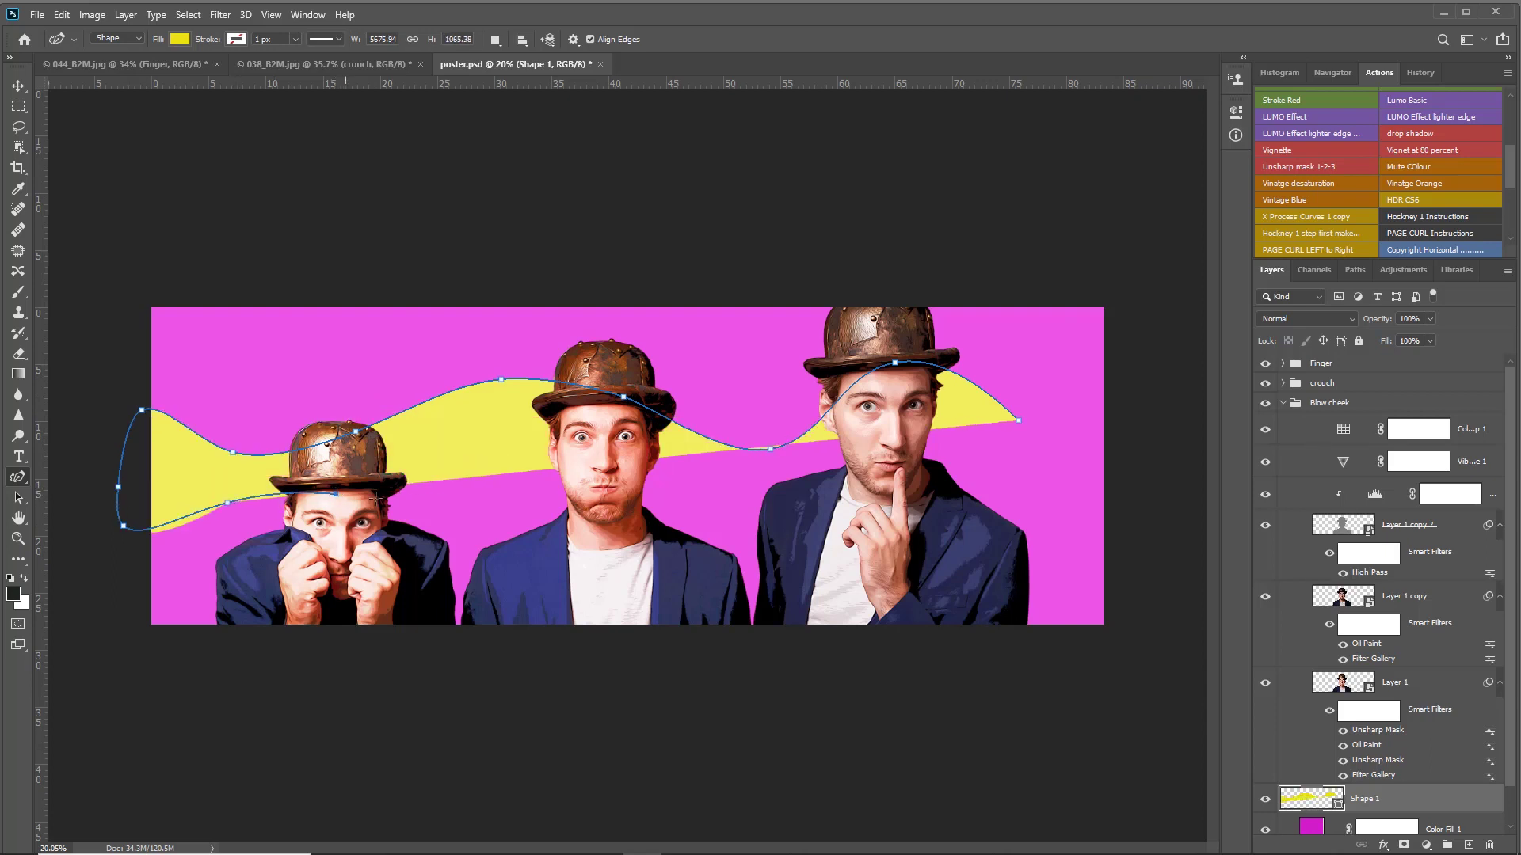
{"action": "left_click", "coordinate": [473, 456]}
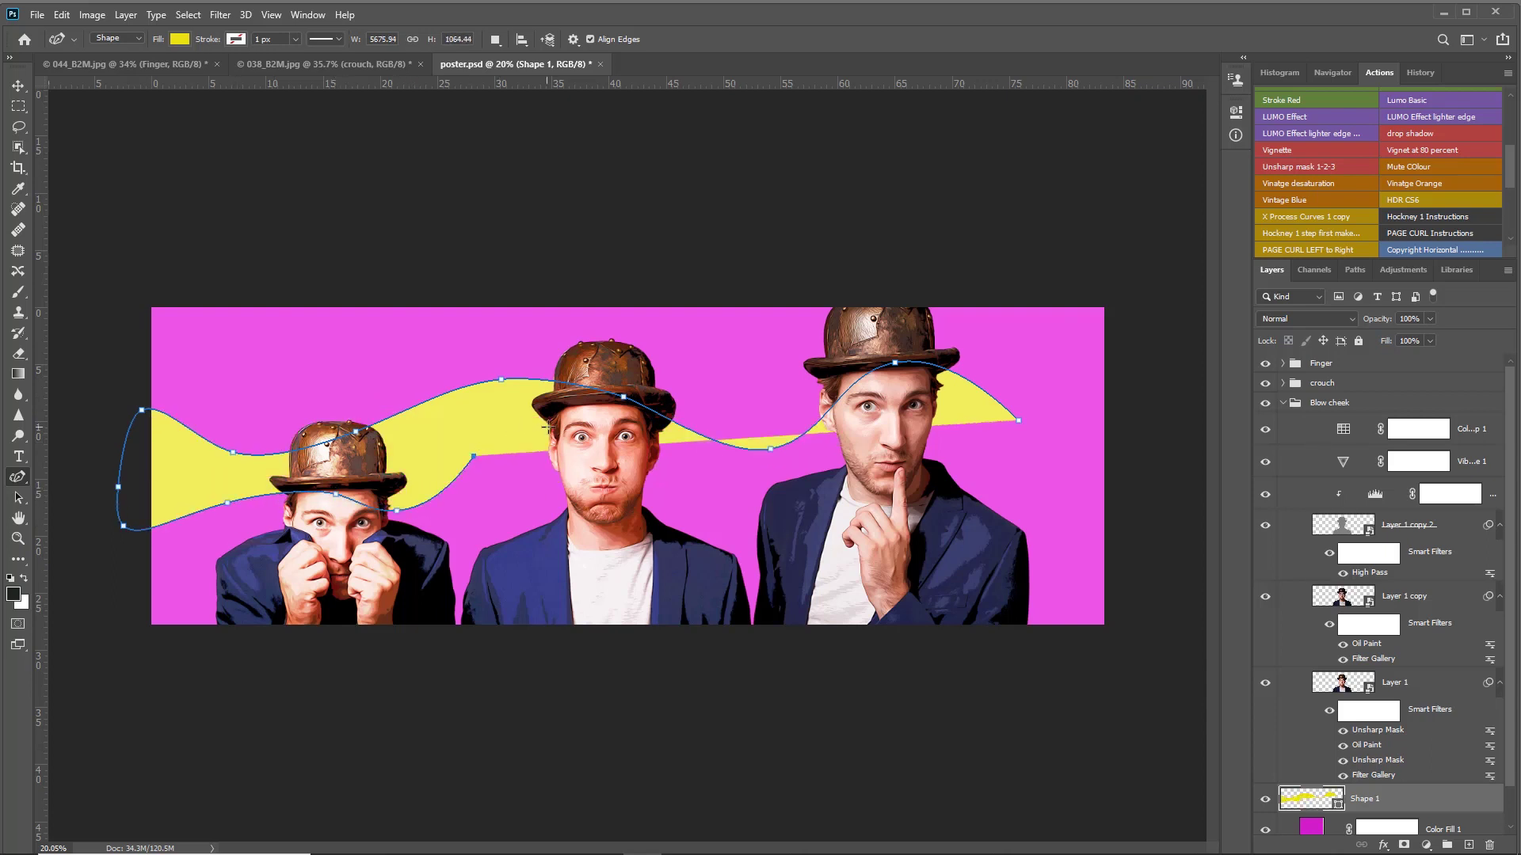
{"action": "left_click", "coordinate": [562, 430]}
{"action": "left_click", "coordinate": [637, 467]}
{"action": "left_click", "coordinate": [688, 498]}
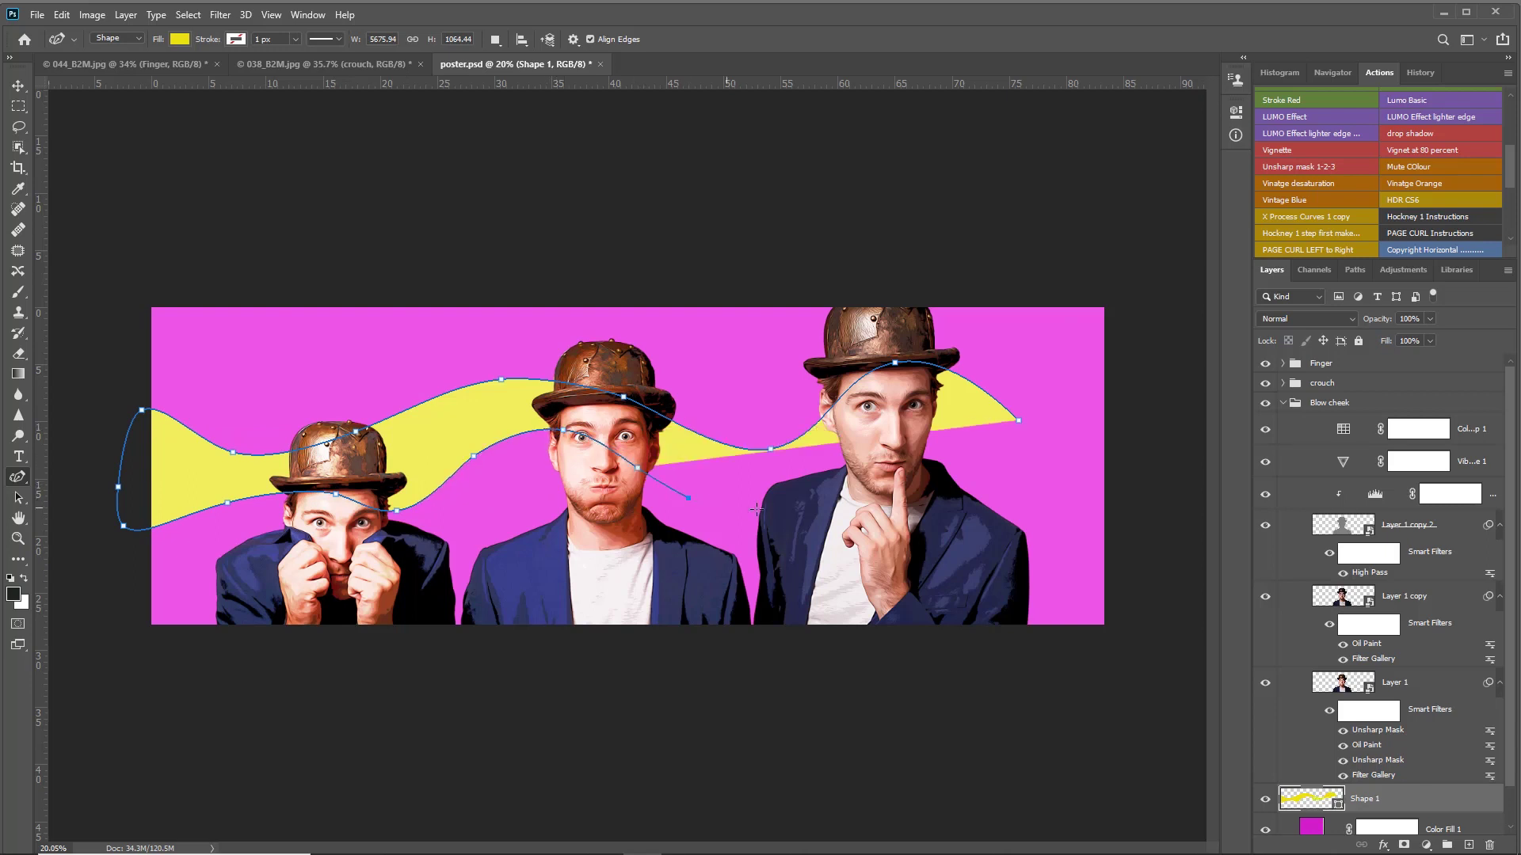
{"action": "left_click", "coordinate": [769, 508]}
{"action": "left_click", "coordinate": [838, 492]}
{"action": "left_click", "coordinate": [898, 452]}
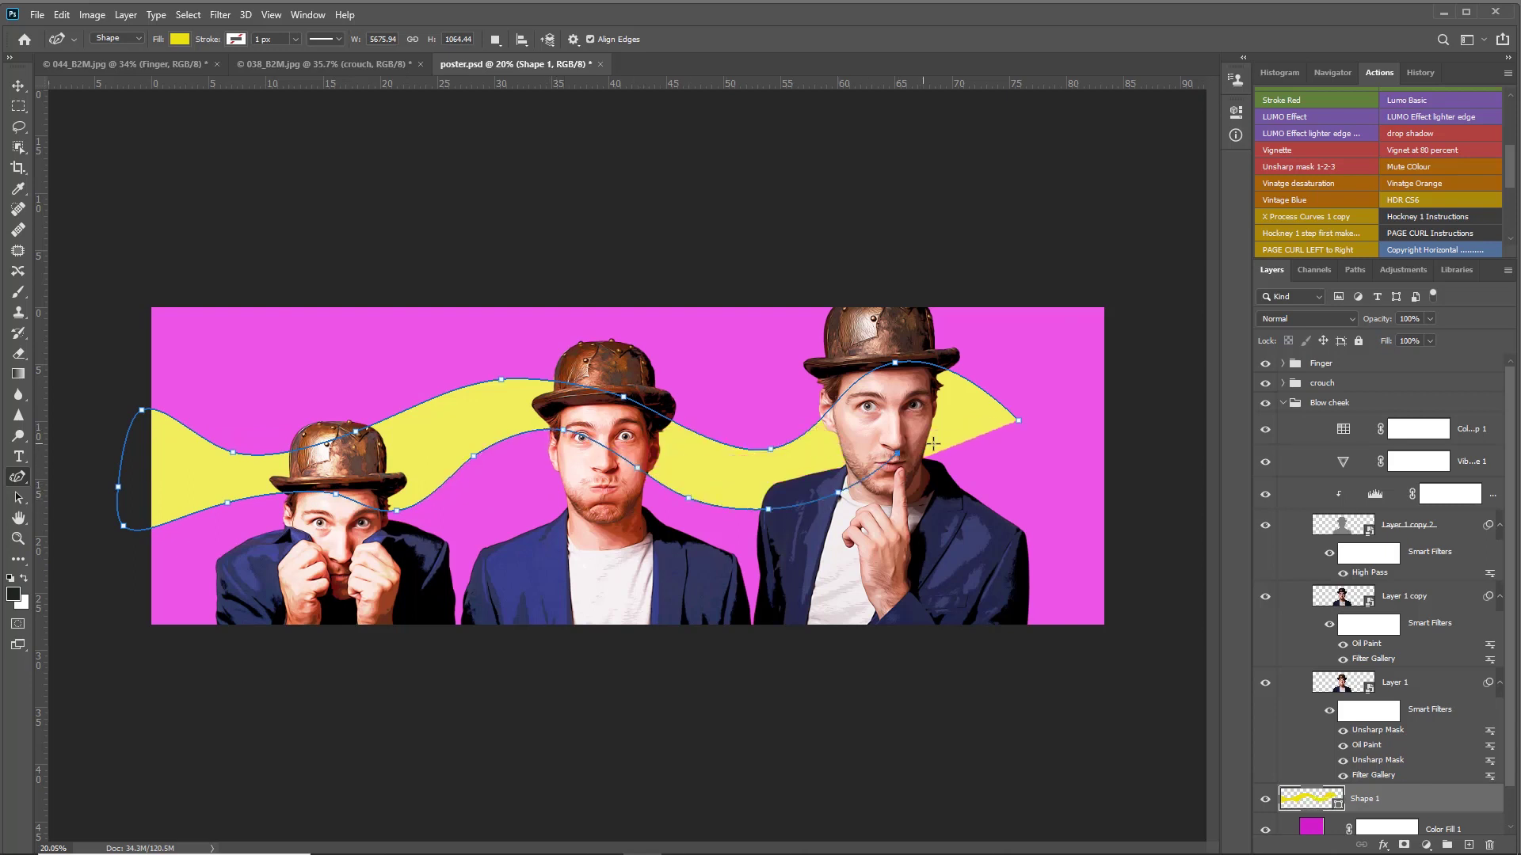
{"action": "left_click", "coordinate": [1025, 488]}
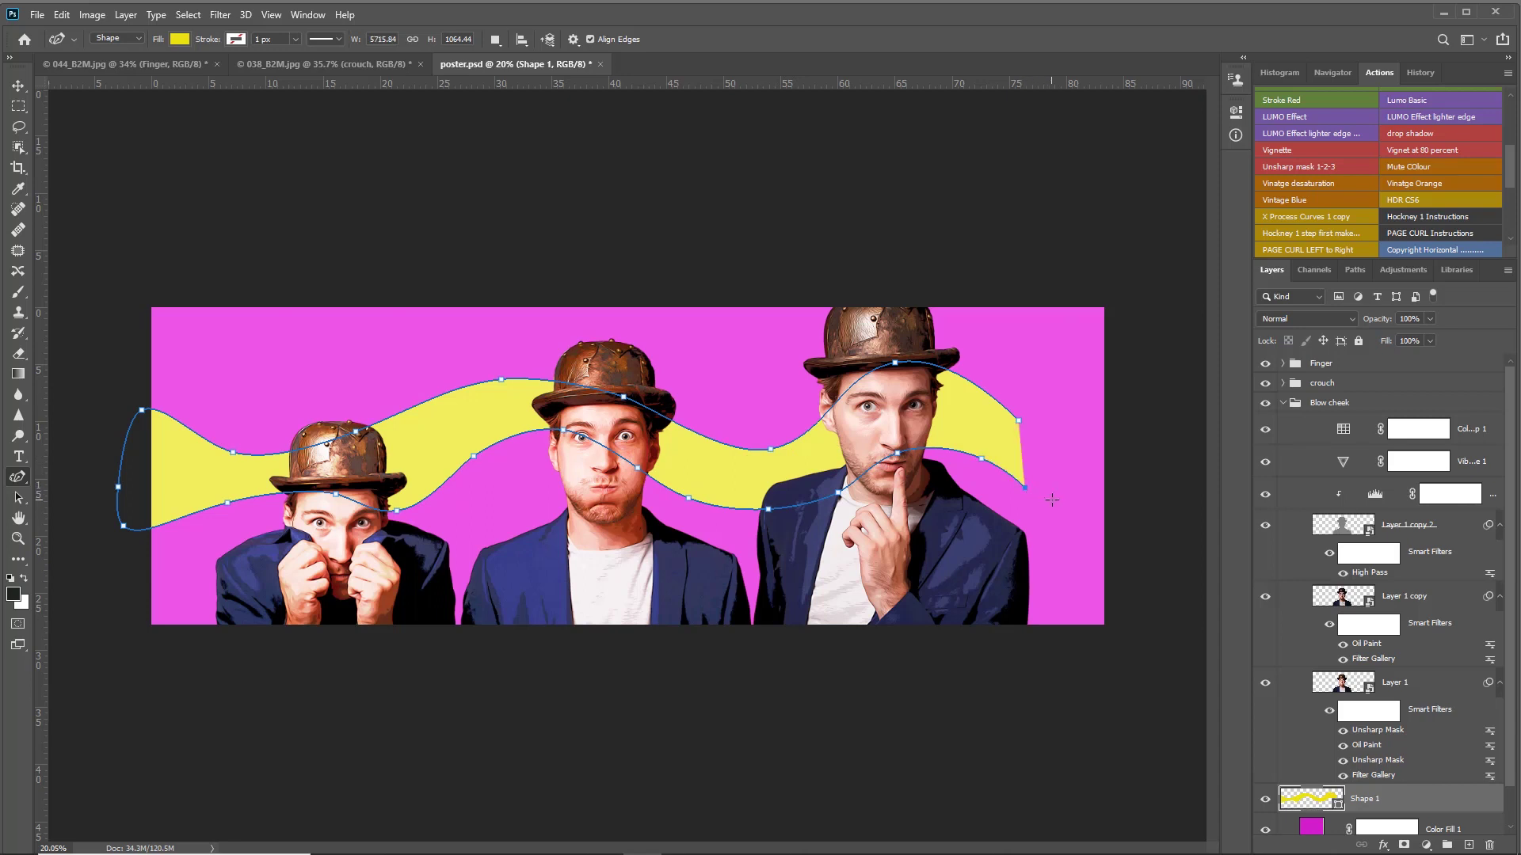
{"action": "left_click", "coordinate": [1052, 500]}
{"action": "left_click", "coordinate": [1089, 504]}
{"action": "left_click", "coordinate": [1126, 498]}
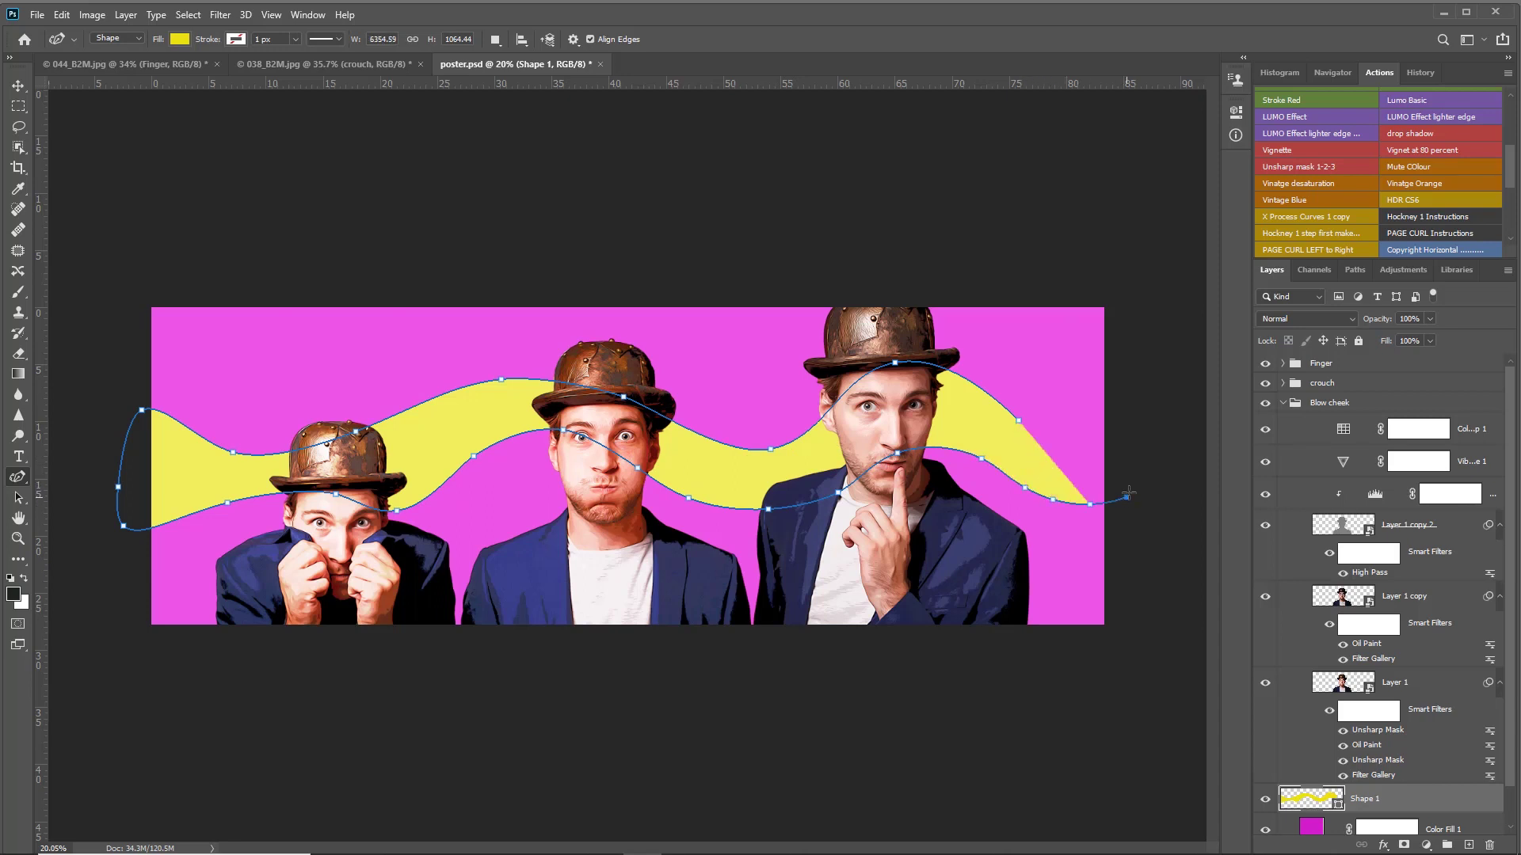
{"action": "left_click", "coordinate": [1122, 425]}
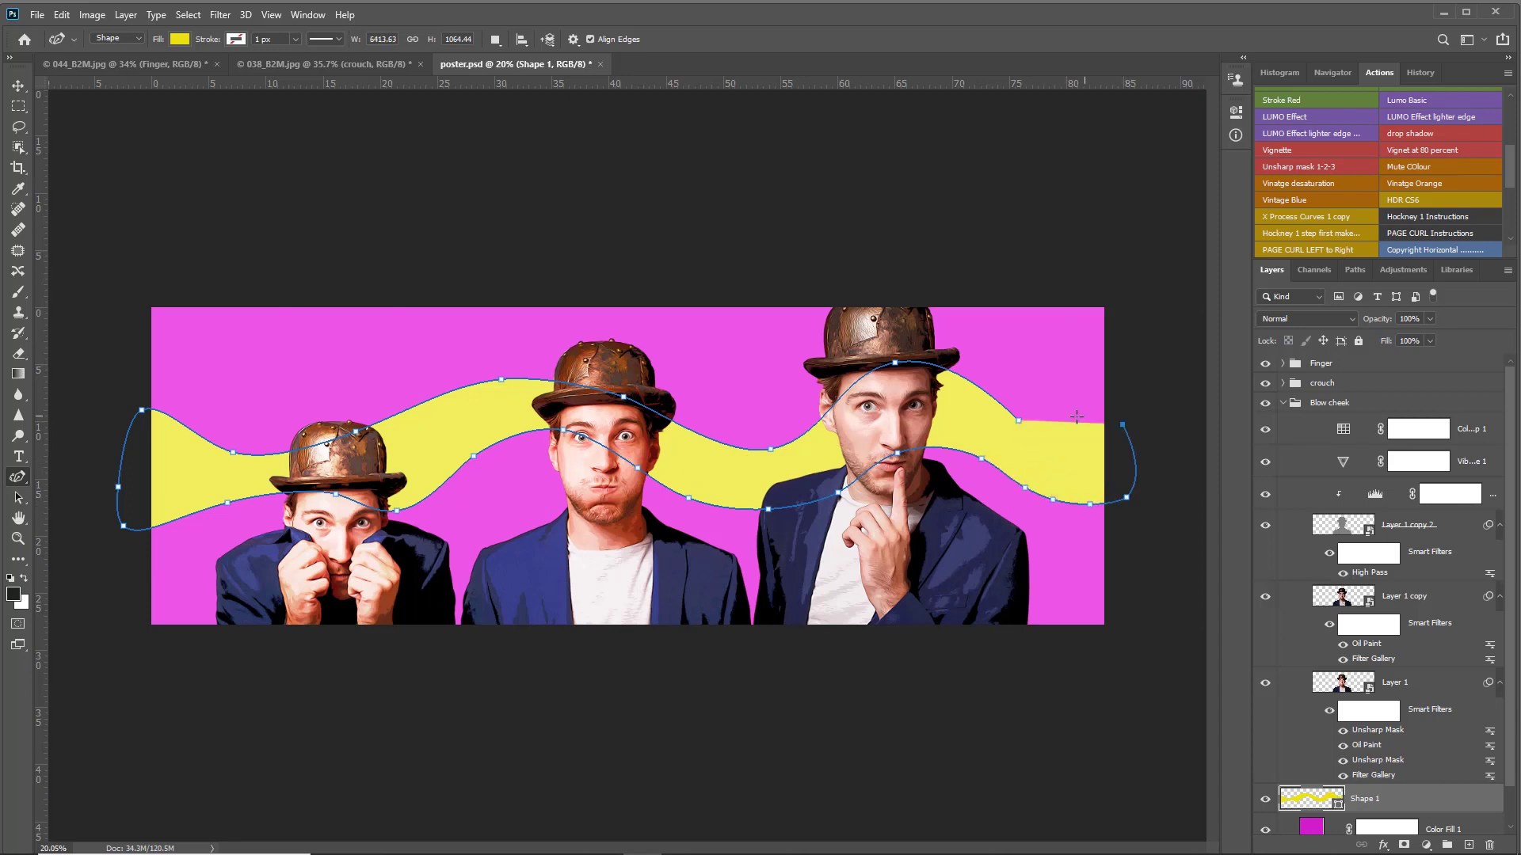
{"action": "left_click_drag", "start_coordinate": [1018, 421], "coordinate": [933, 403]}
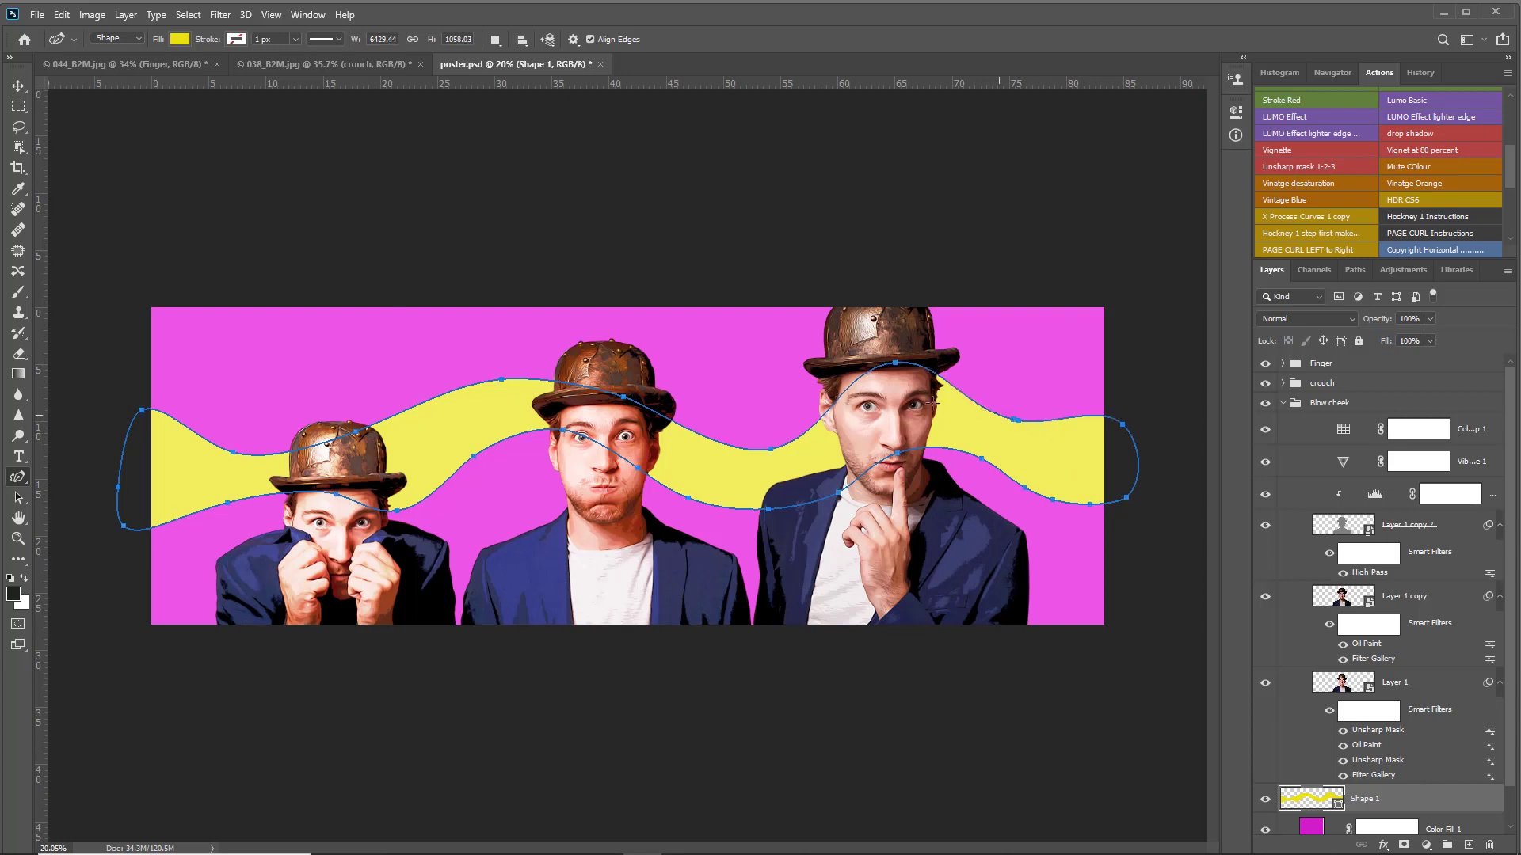
{"action": "left_click", "coordinate": [14, 86]}
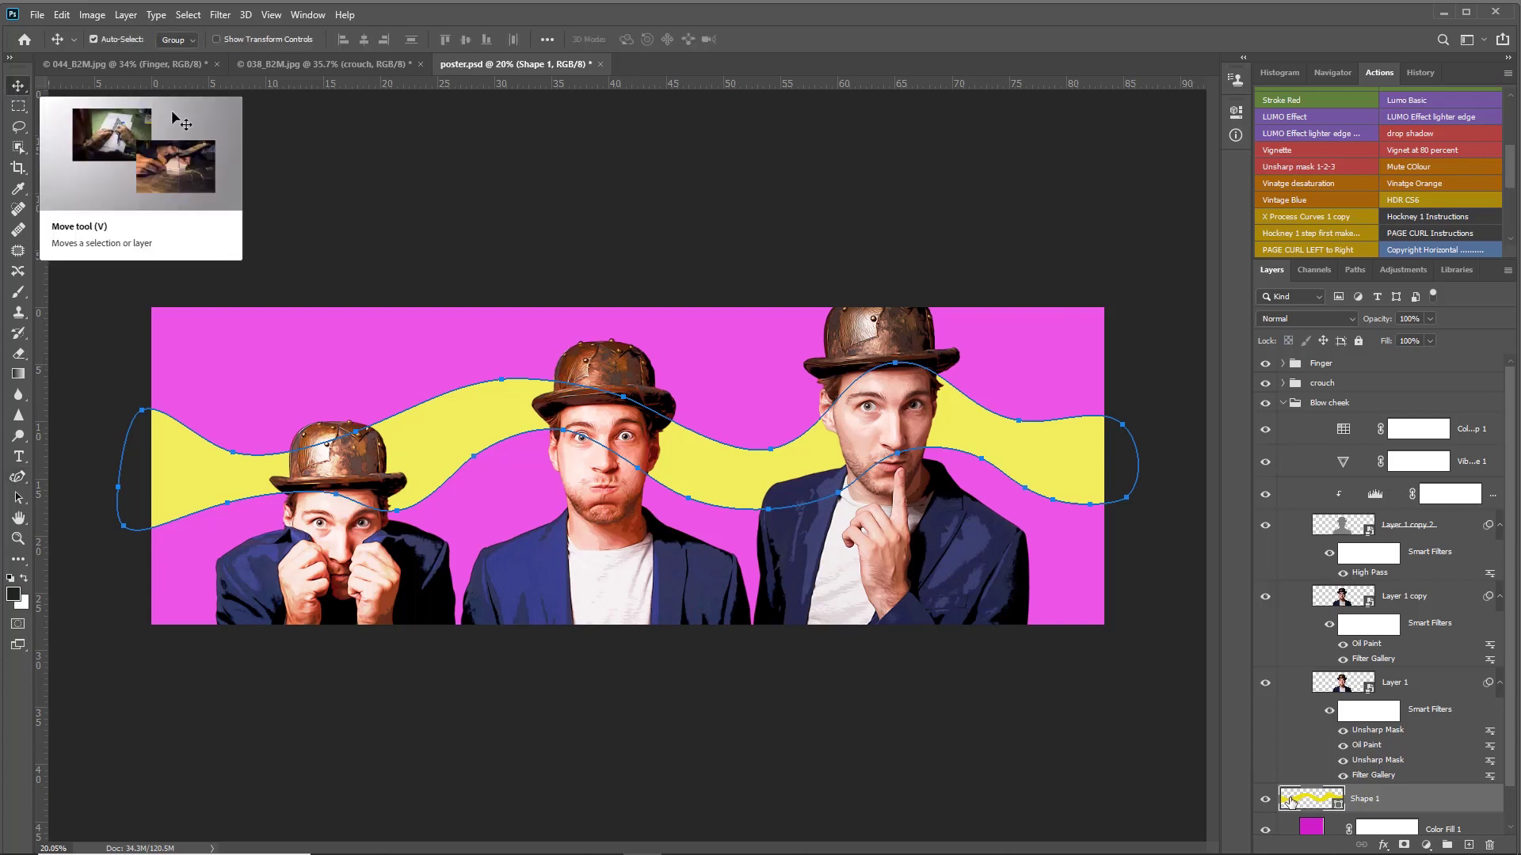
{"action": "left_click", "coordinate": [1311, 828]}
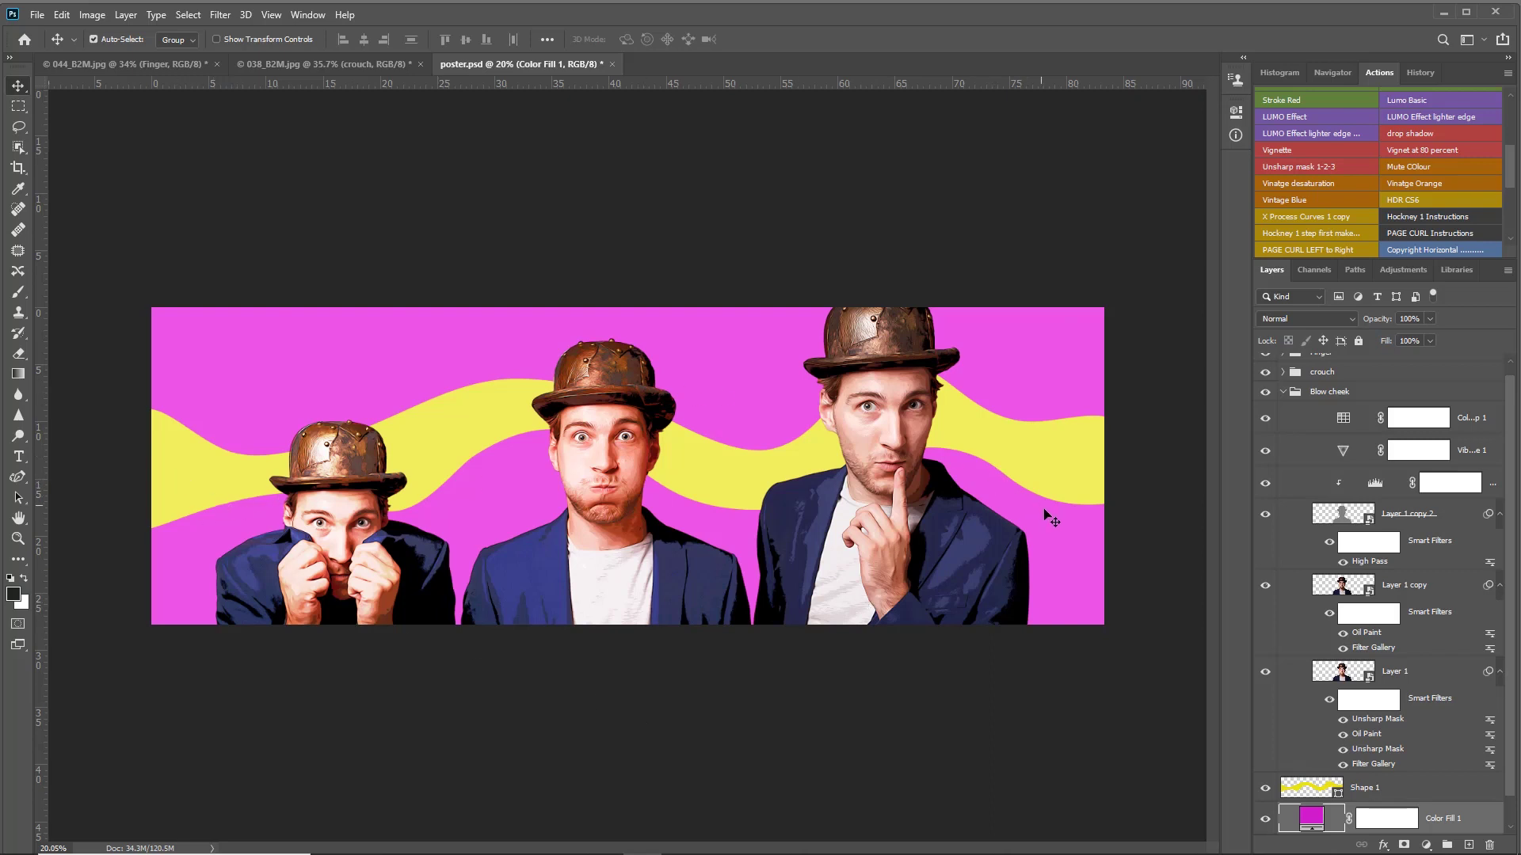
{"action": "scroll", "coordinate": [1512, 597], "scroll_direction": "down", "scroll_amount": 2}
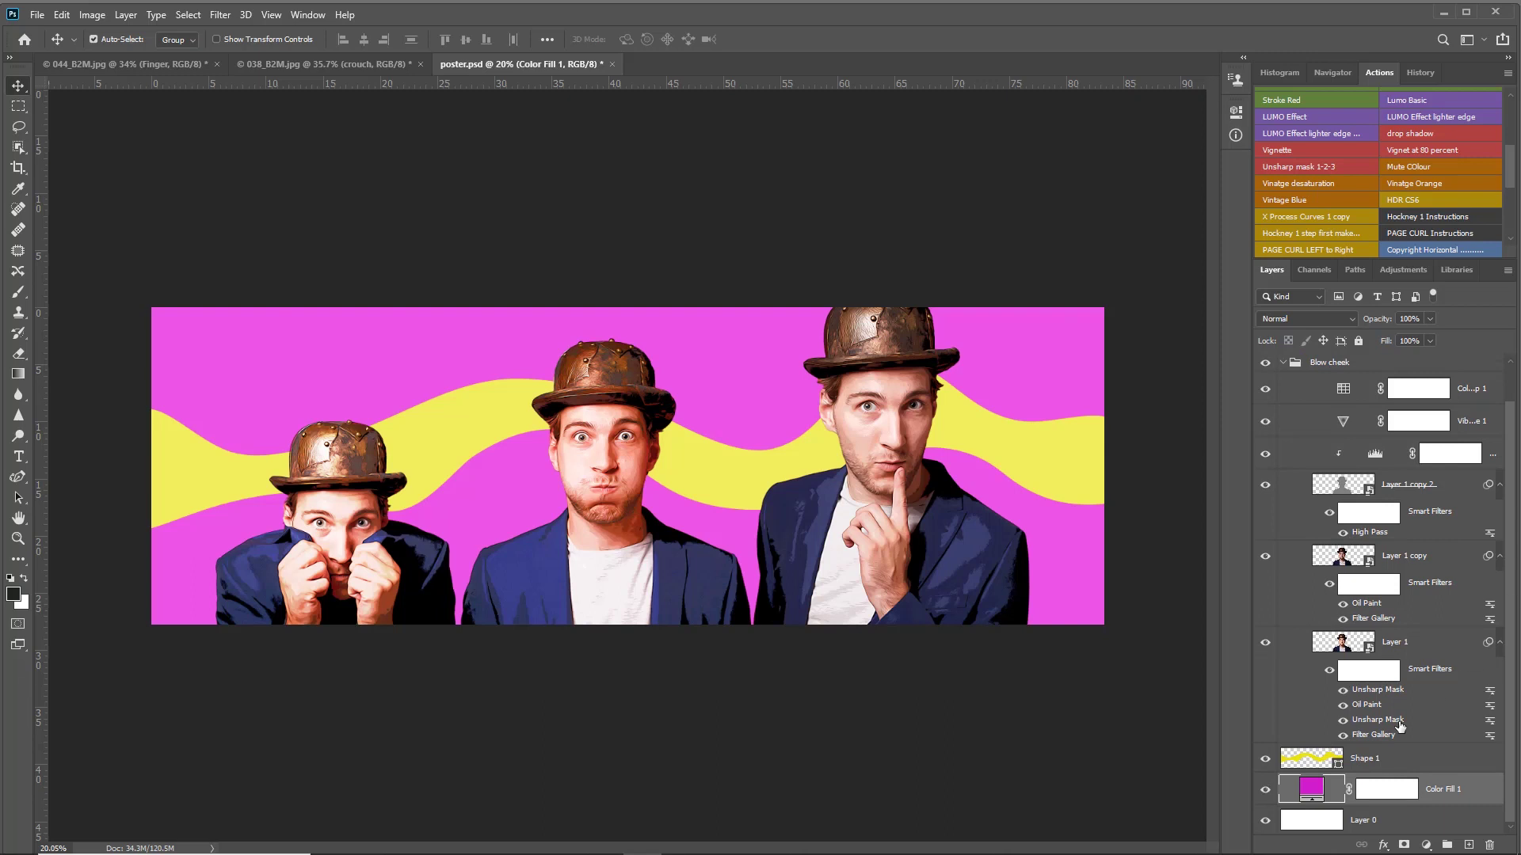
{"action": "left_click", "coordinate": [1308, 765]}
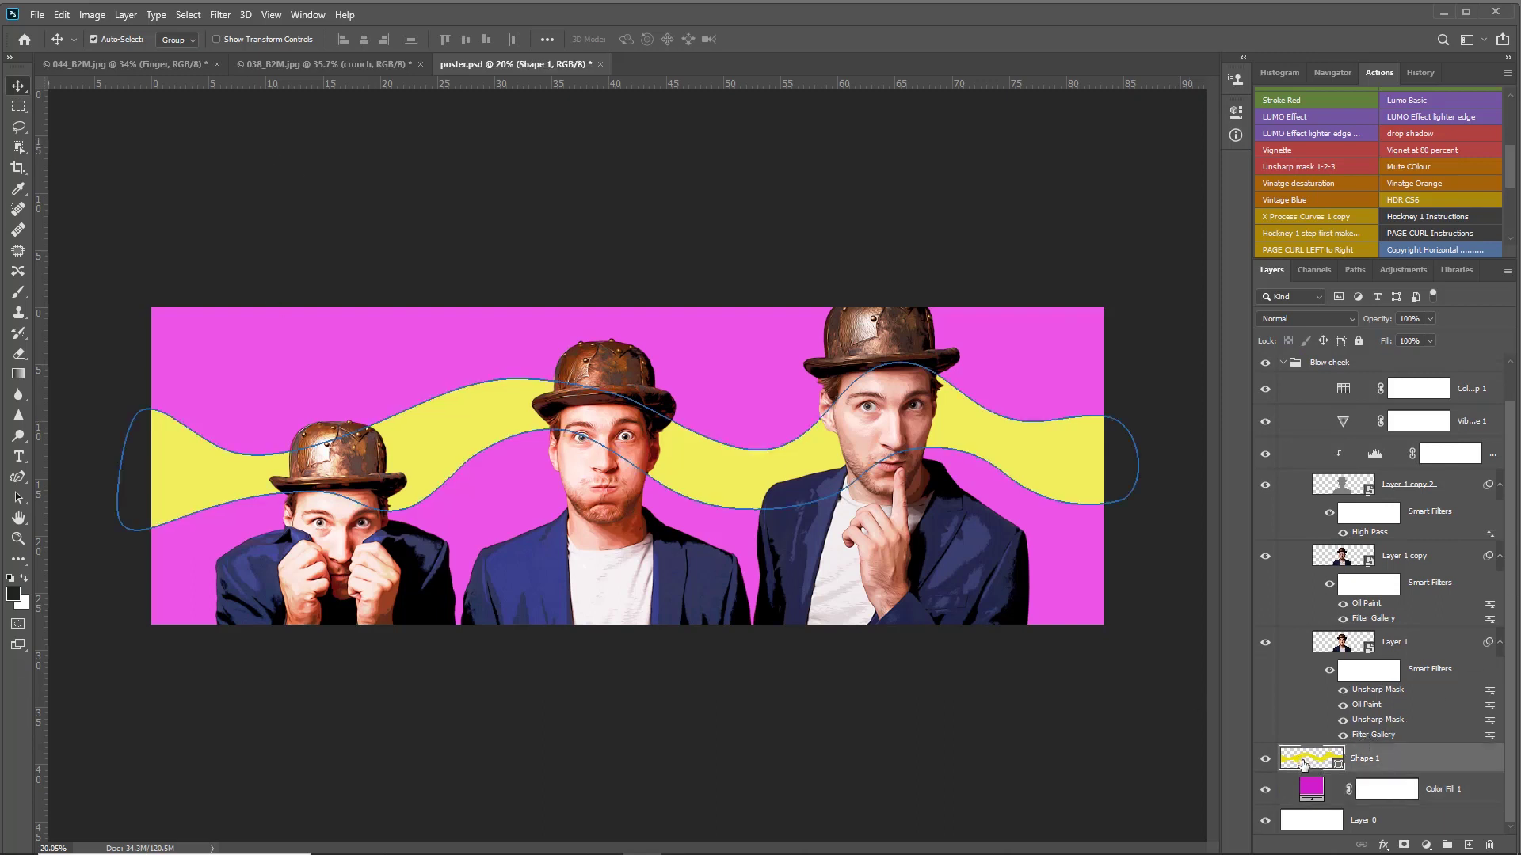
Step: Recolour the Shape 1 band to cyan 12c9ea, then select the Color Fill 1 layer
{"action": "double_click", "coordinate": [1305, 764]}
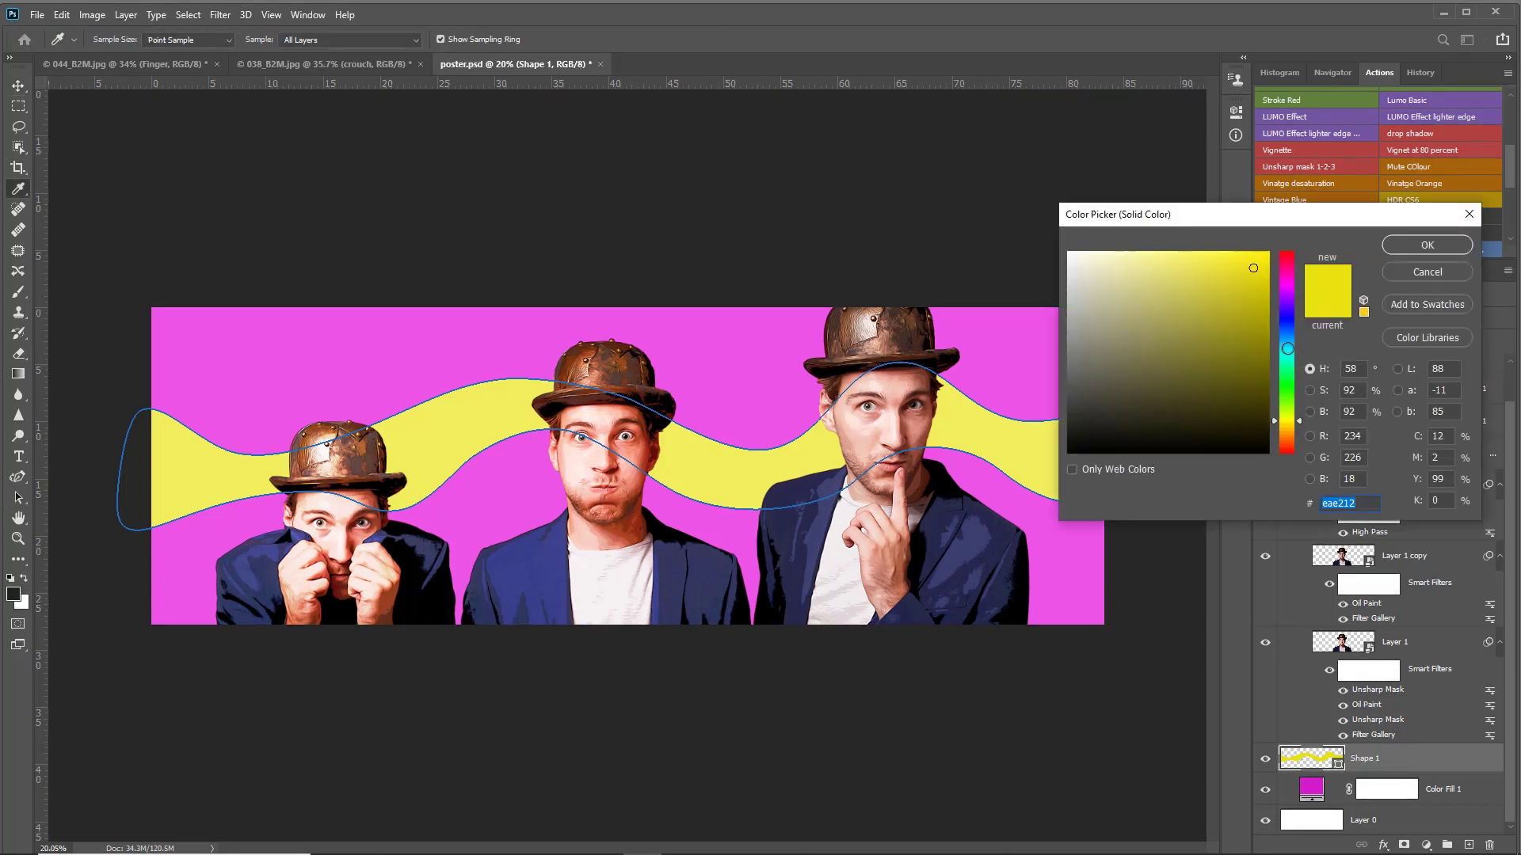
{"action": "type", "text": "12c9ea"}
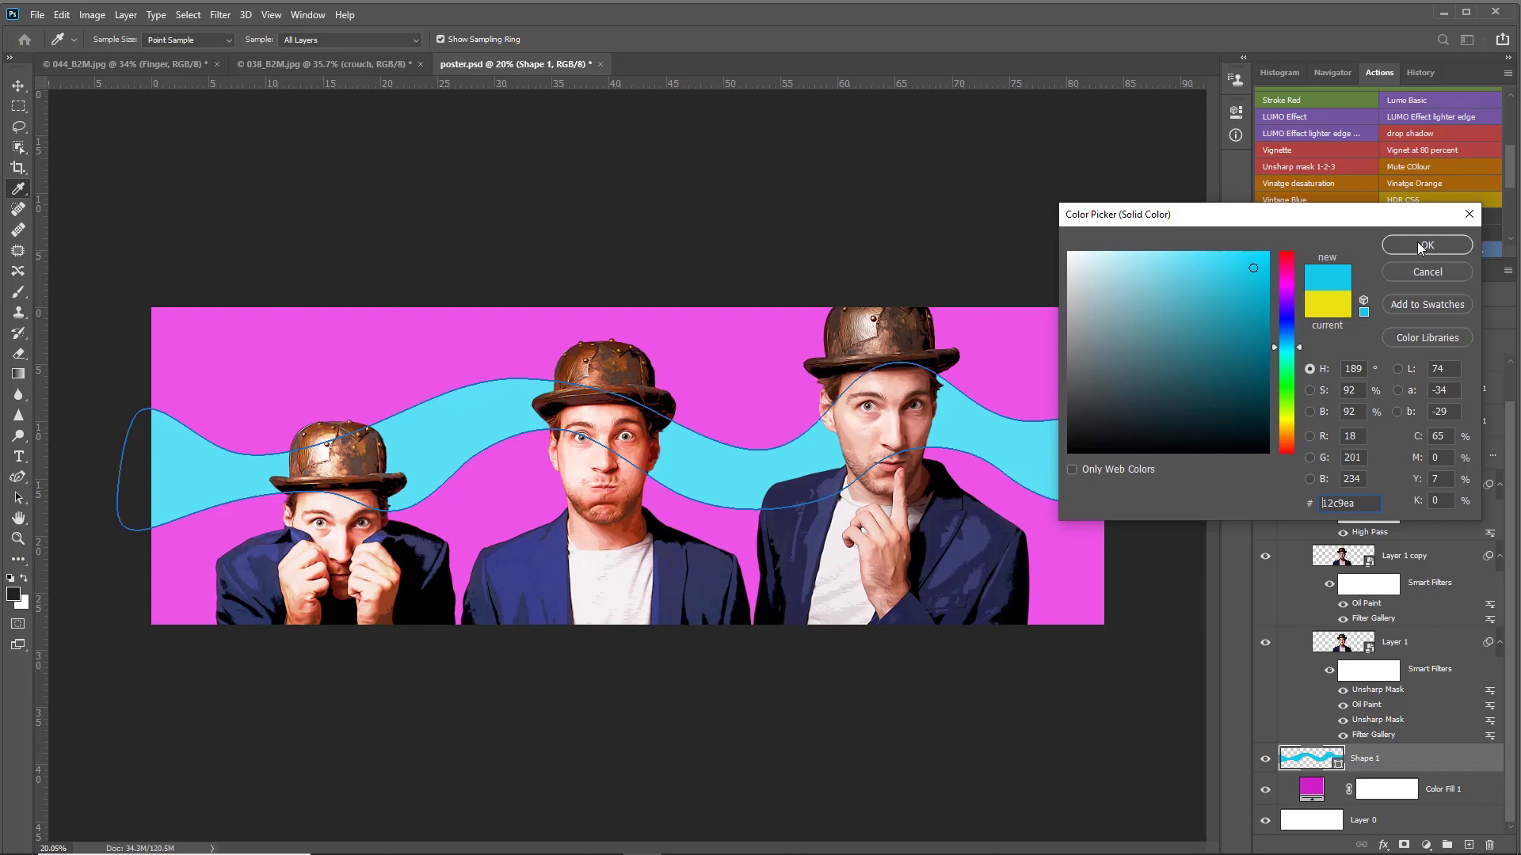
{"action": "left_click", "coordinate": [1425, 246]}
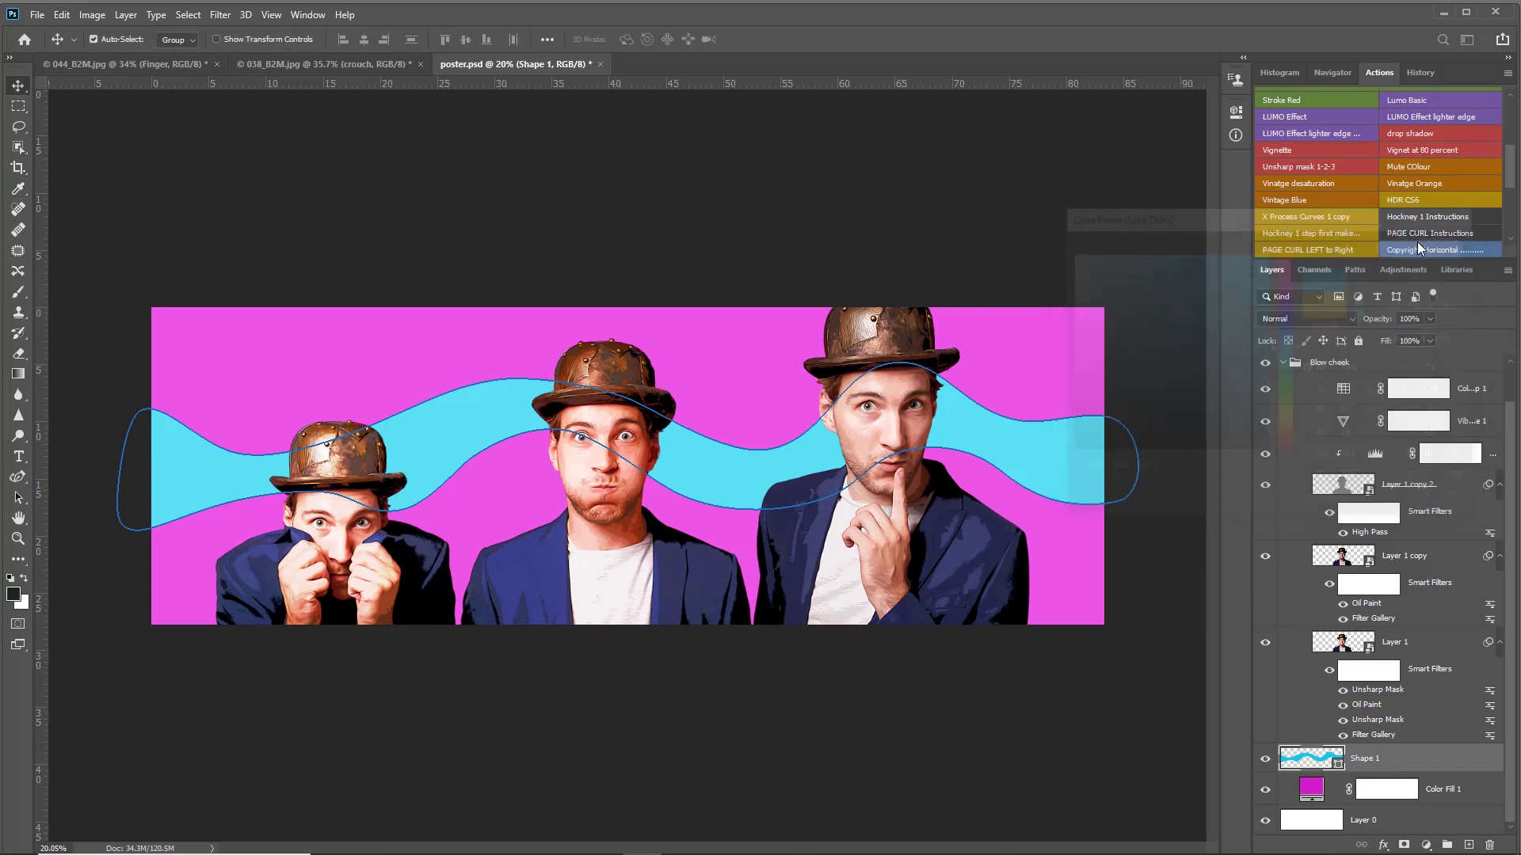
{"action": "left_click", "coordinate": [1467, 789]}
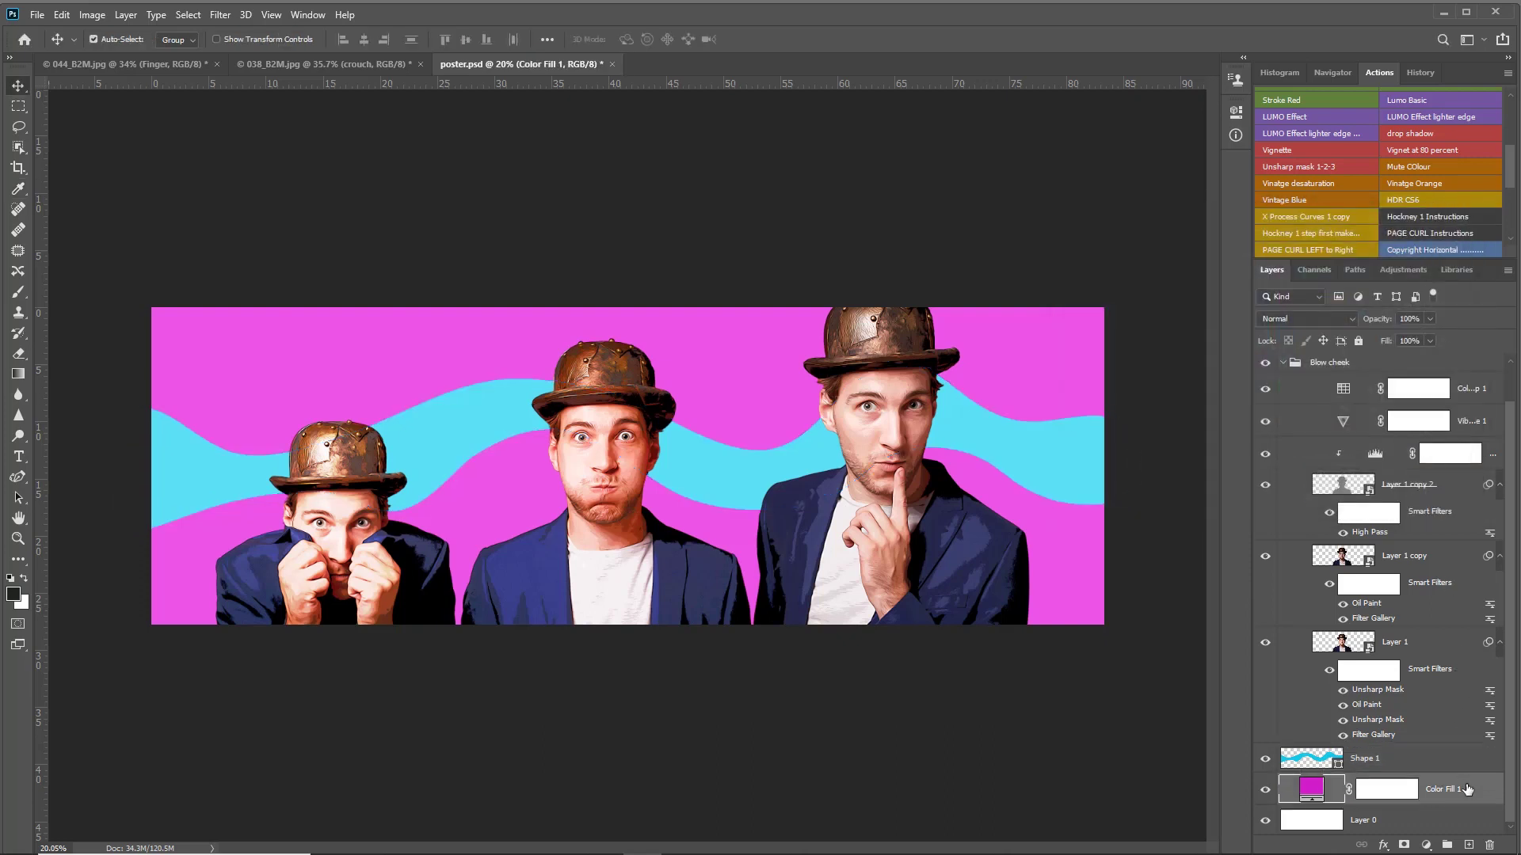